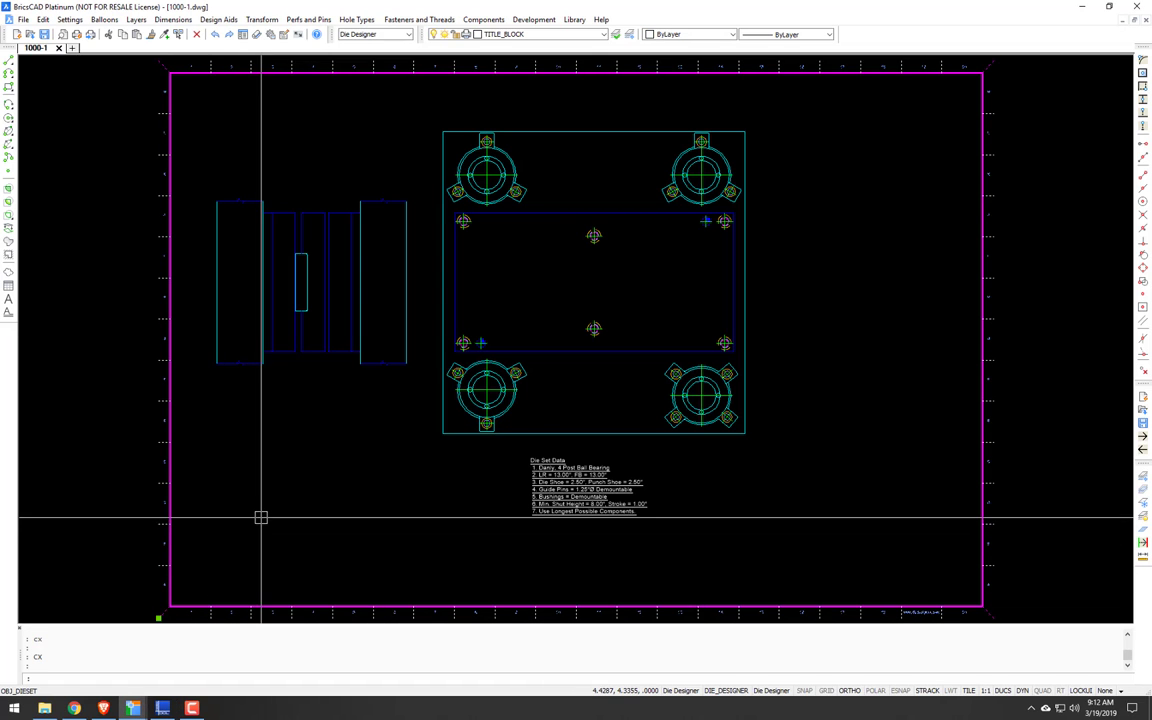
# Step: Open the Amcor Plunger Pins dialog and place it clear of the side view
pyautogui.click(257, 521)
pyautogui.press('Escape')
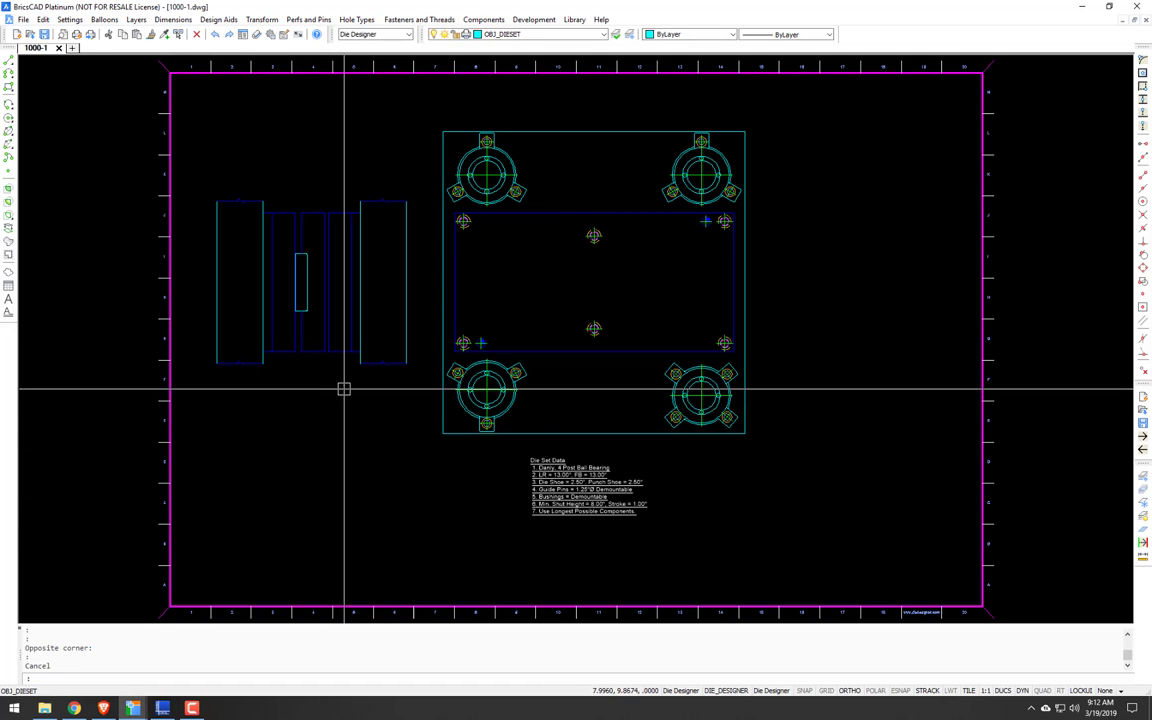
pyautogui.click(310, 20)
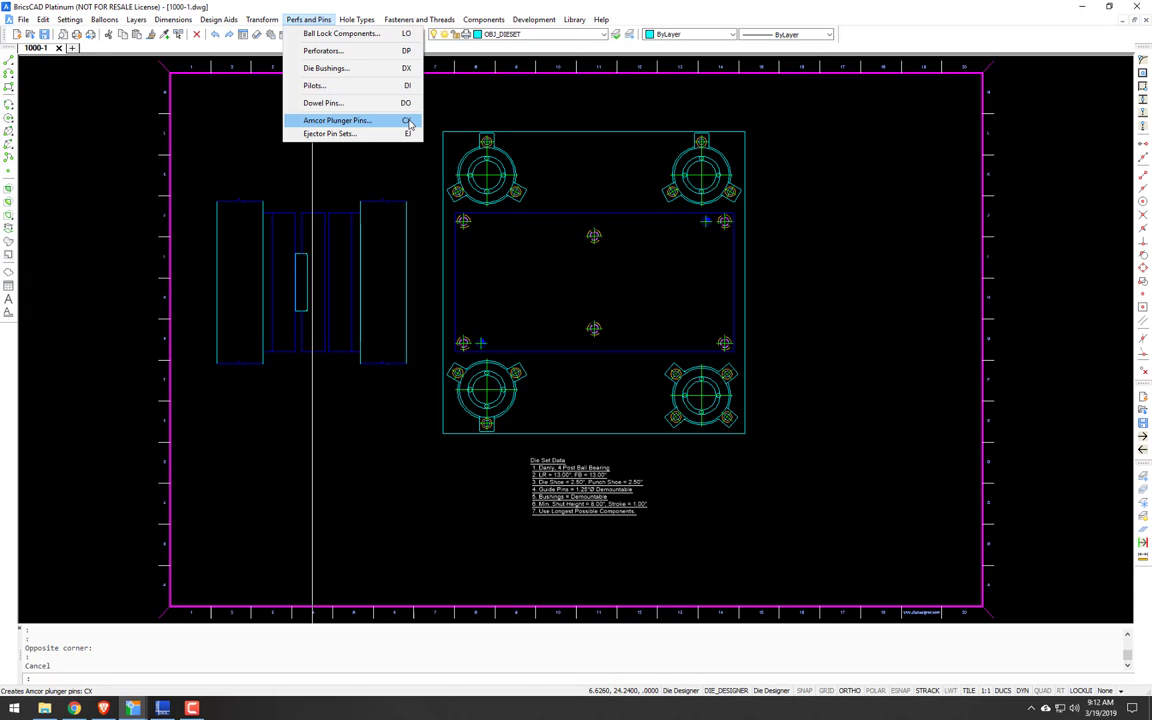
pyautogui.click(408, 123)
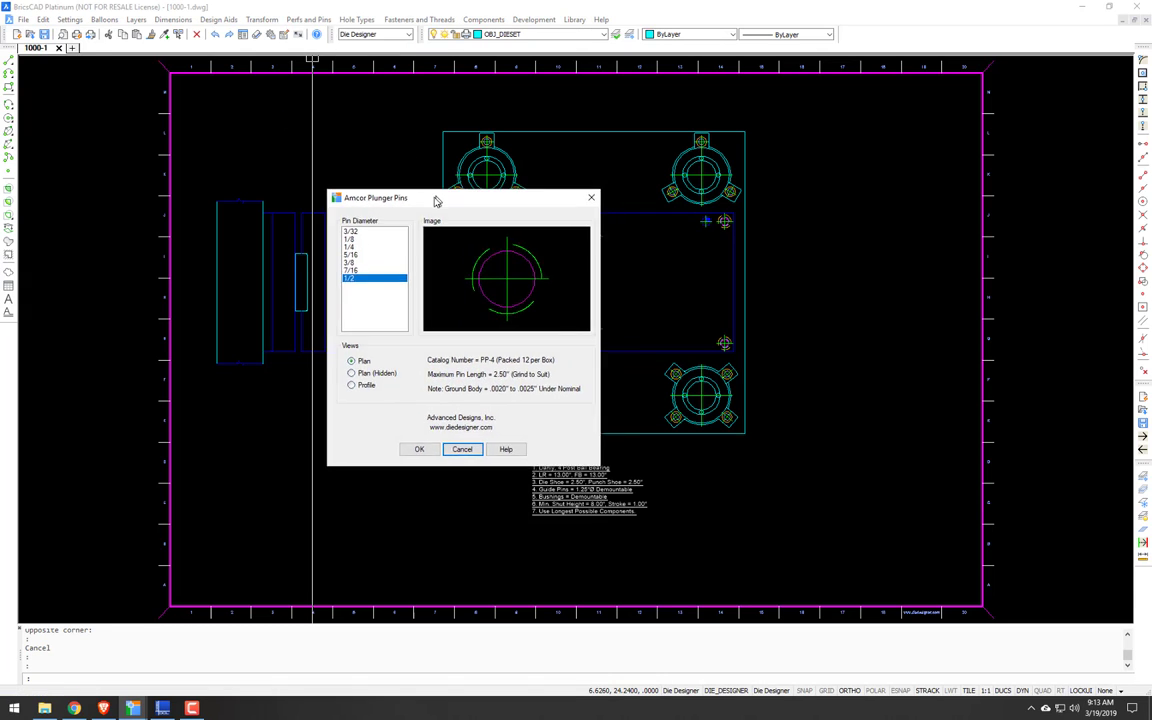
pyautogui.moveTo(434, 203); pyautogui.dragTo(442, 220)
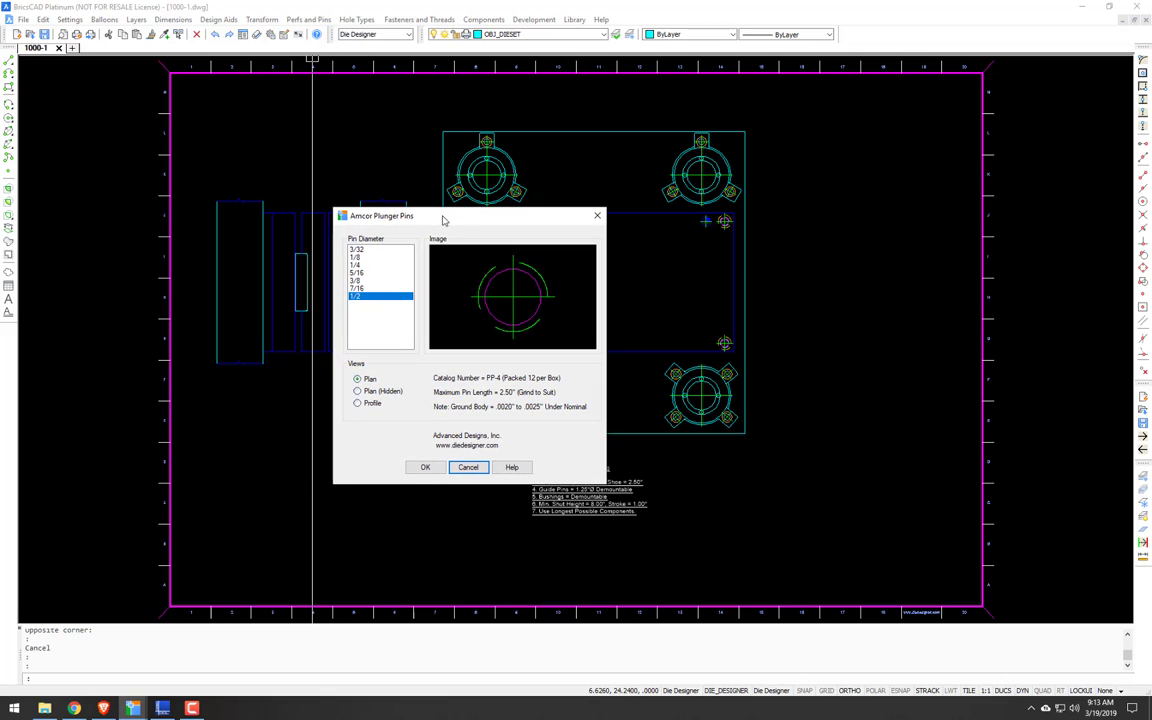
# Step: Preview the plunger pin's Plan (Hidden), Plan and Profile views, and check the catalog data for the 3/32 diameter
pyautogui.click(357, 391)
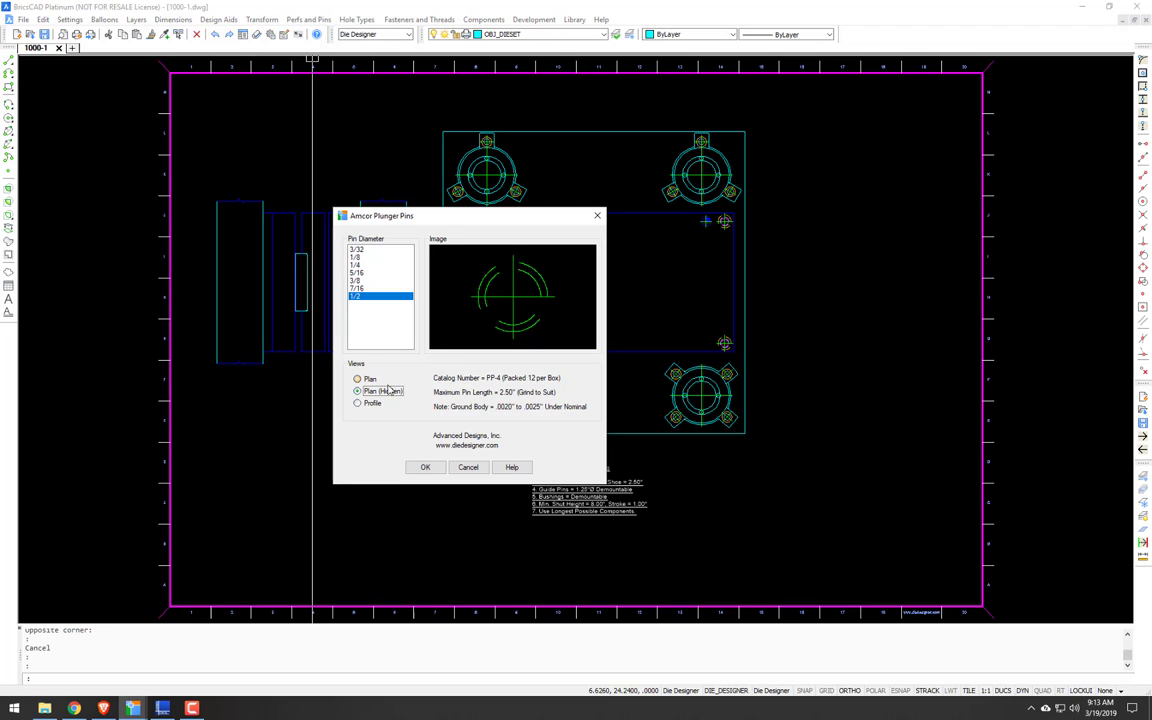
pyautogui.click(358, 379)
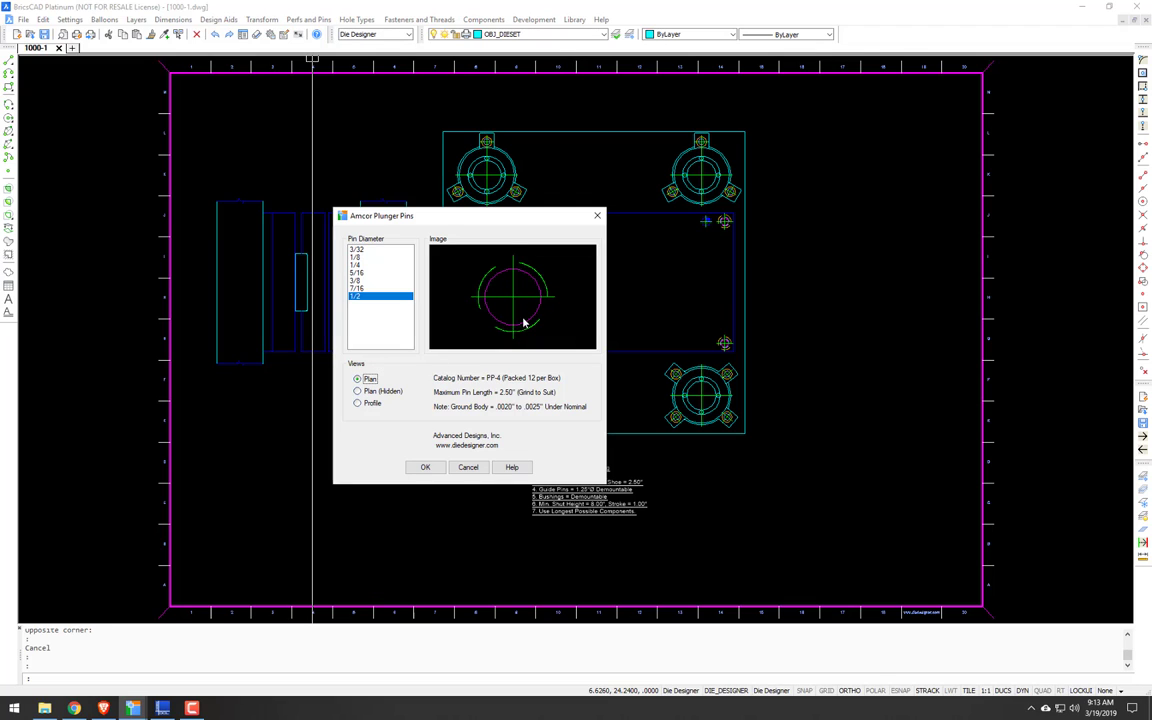
pyautogui.click(358, 403)
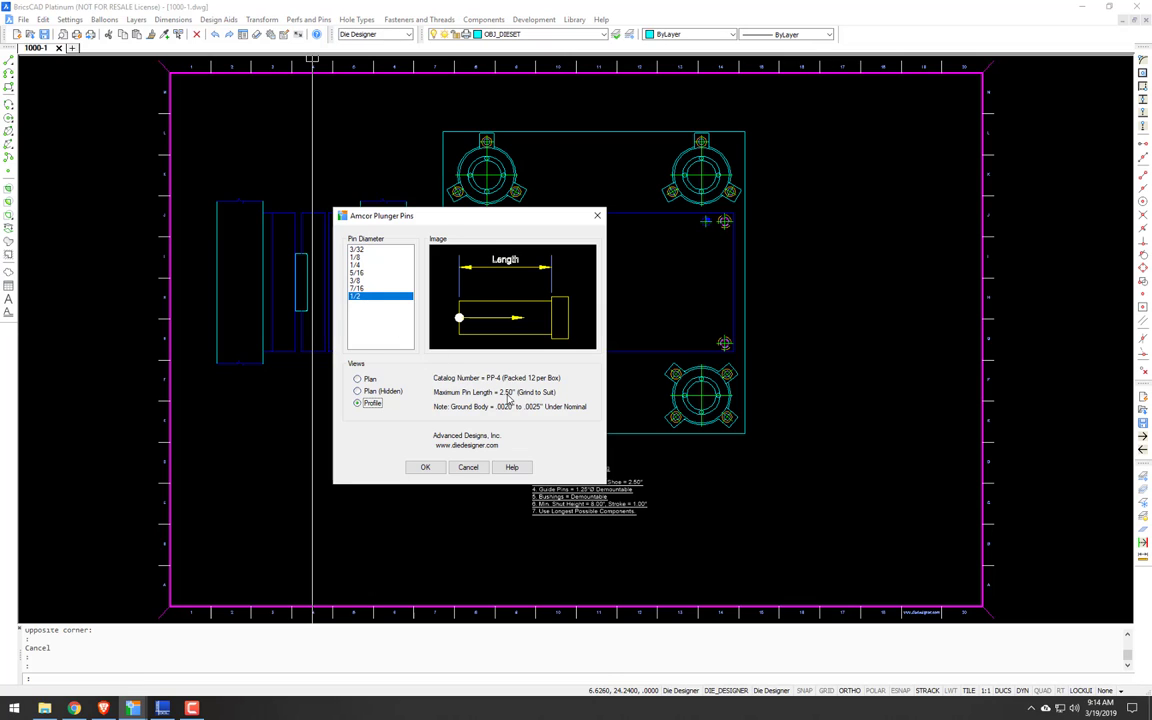
pyautogui.click(358, 251)
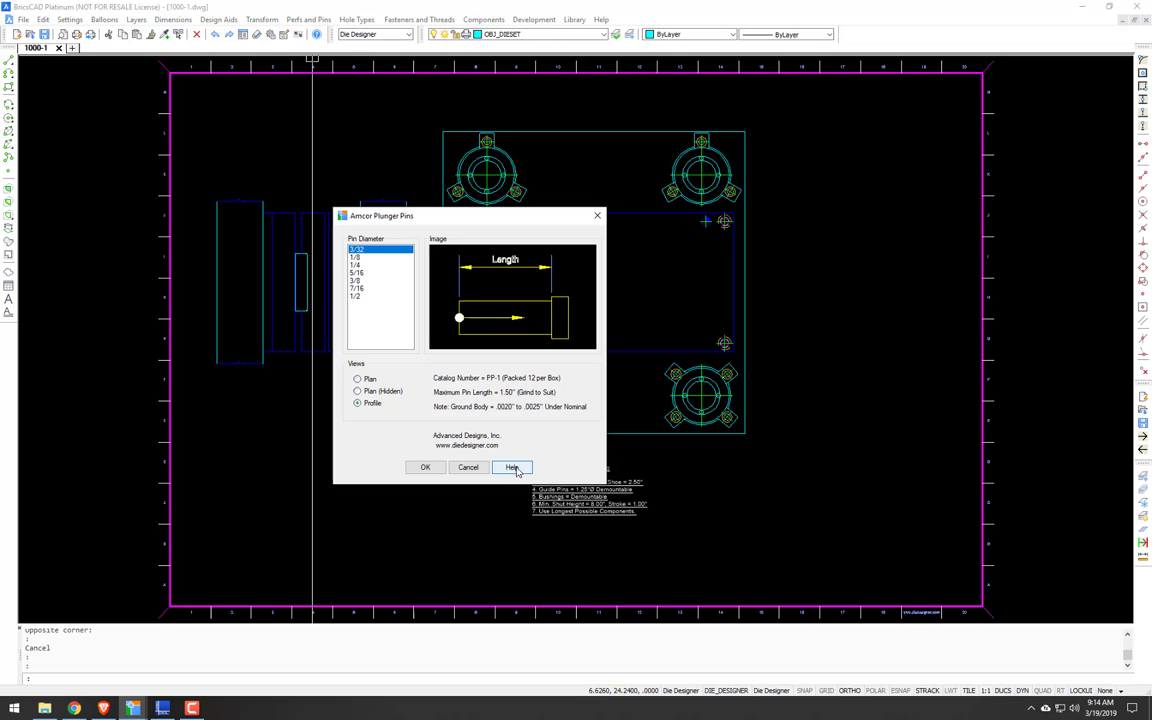
# Step: Read the Amcor Plunger Pins help through to the notes and tip, and close it
pyautogui.click(515, 469)
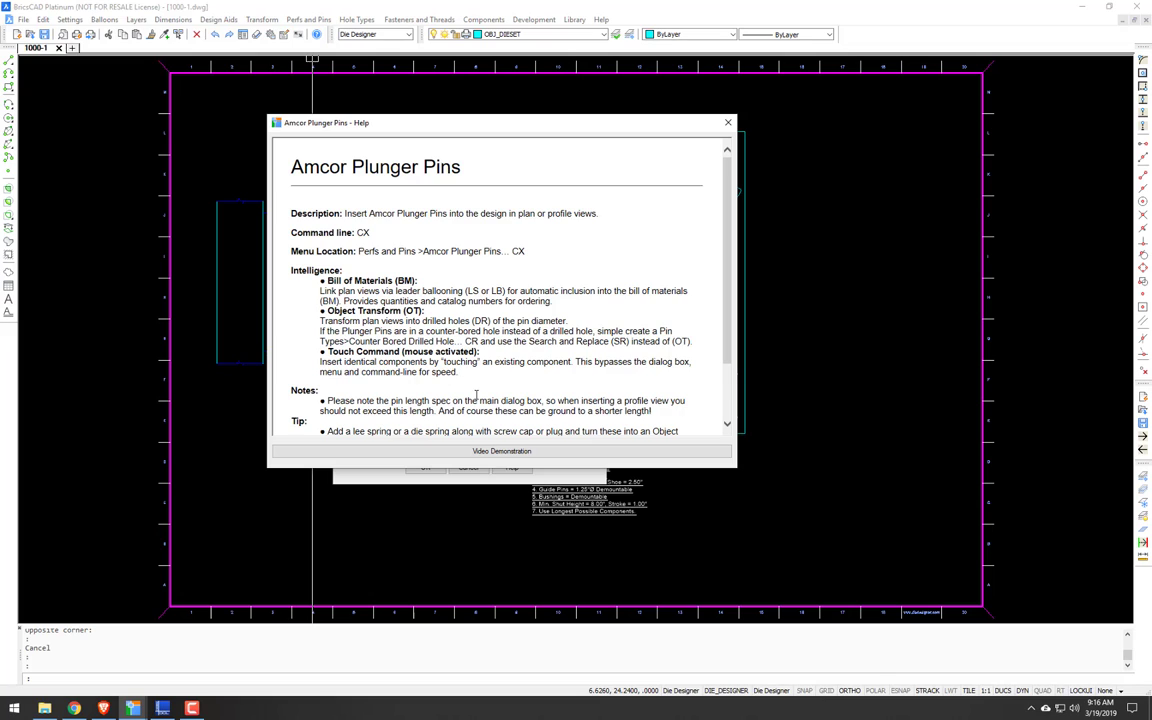
pyautogui.scroll(-2, 496, 361)
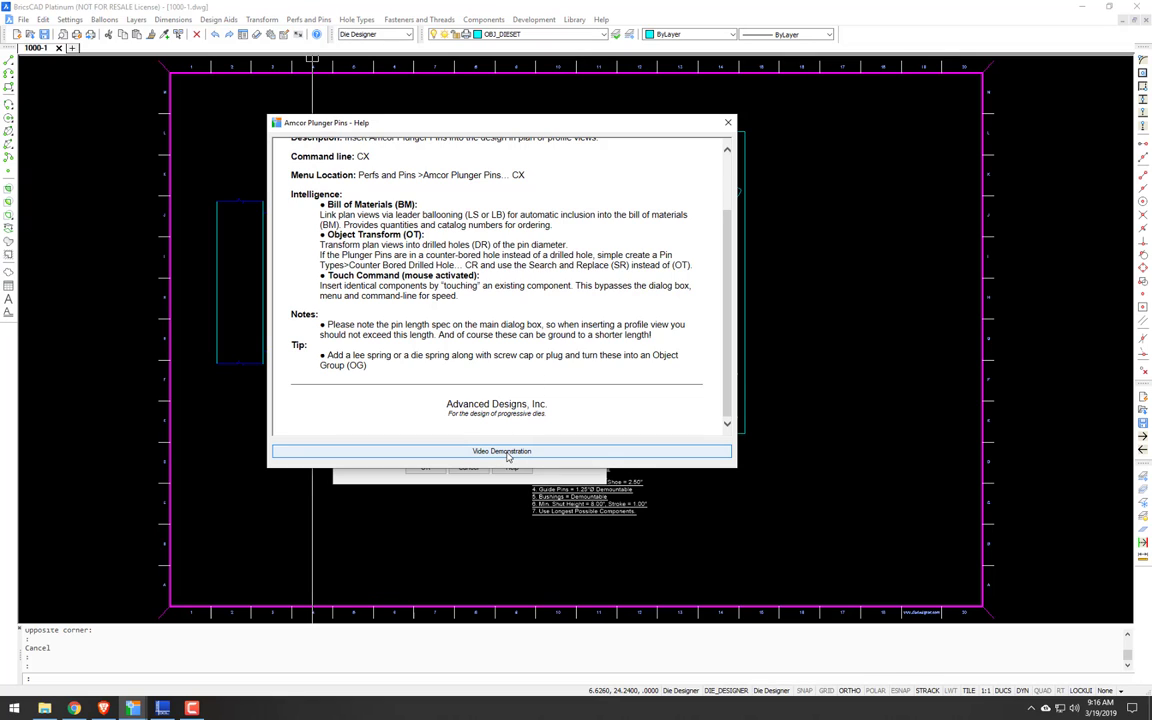
pyautogui.click(726, 124)
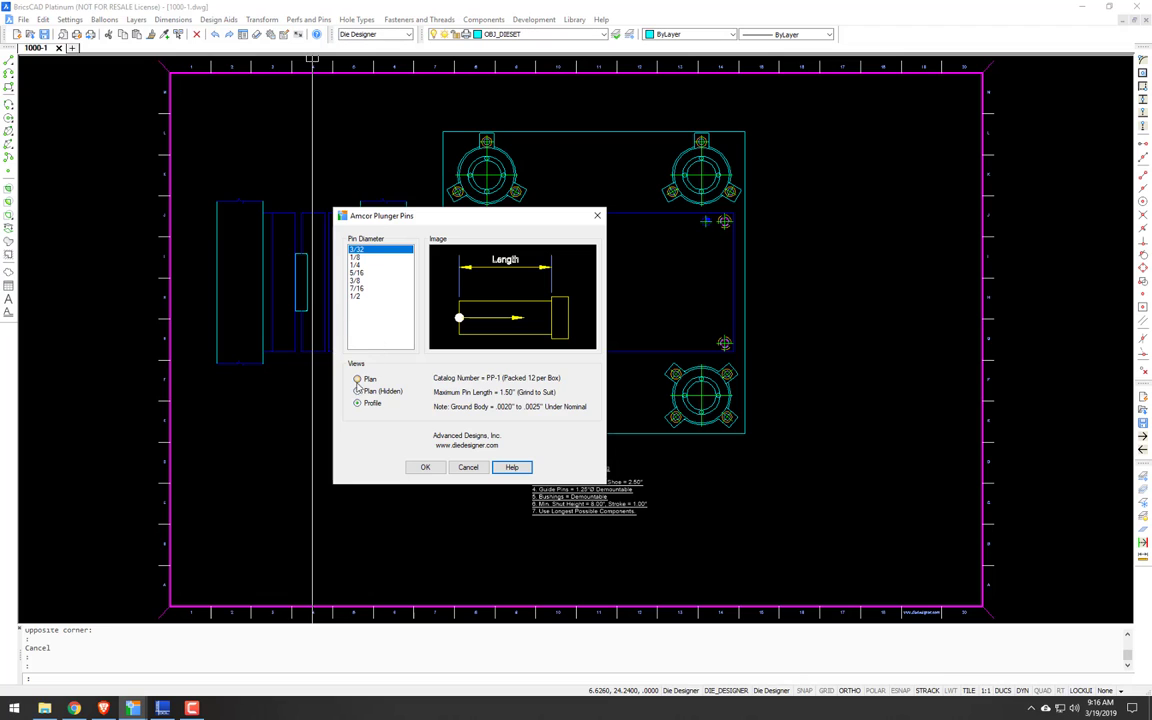
# Step: Insert a 1/2 Amcor plunger pin in Plan view, offset .7500 inward from the midpoint of the plan view block's left edge
pyautogui.click(357, 380)
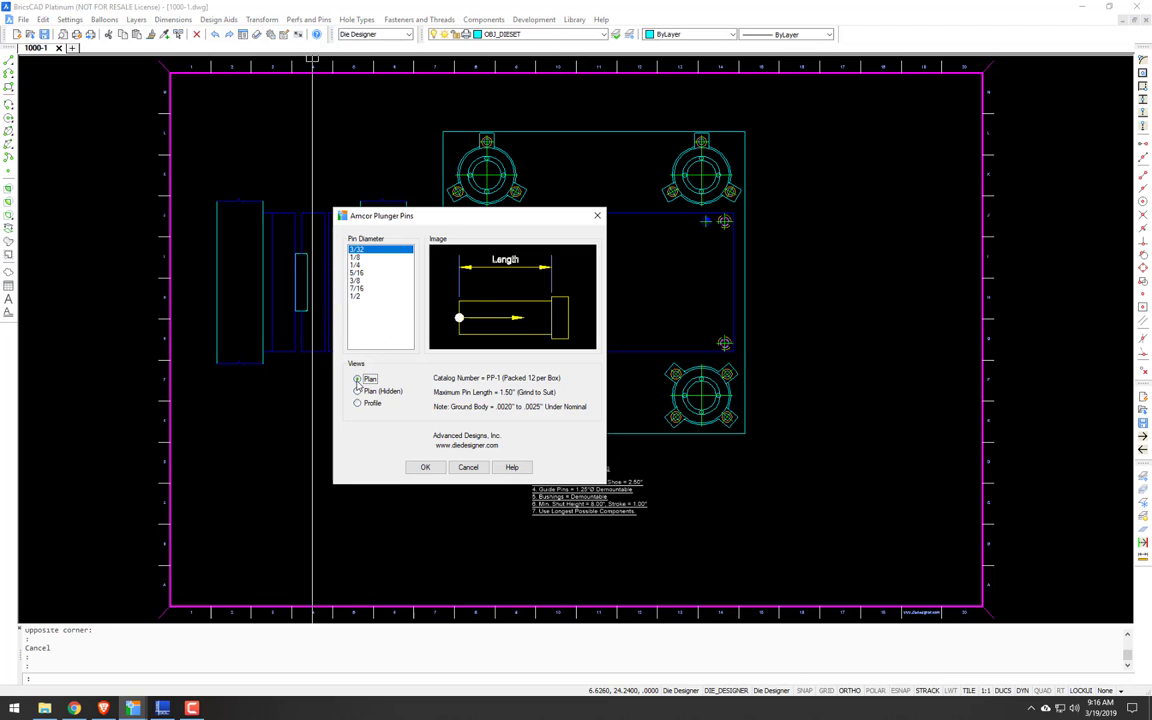
pyautogui.click(356, 298)
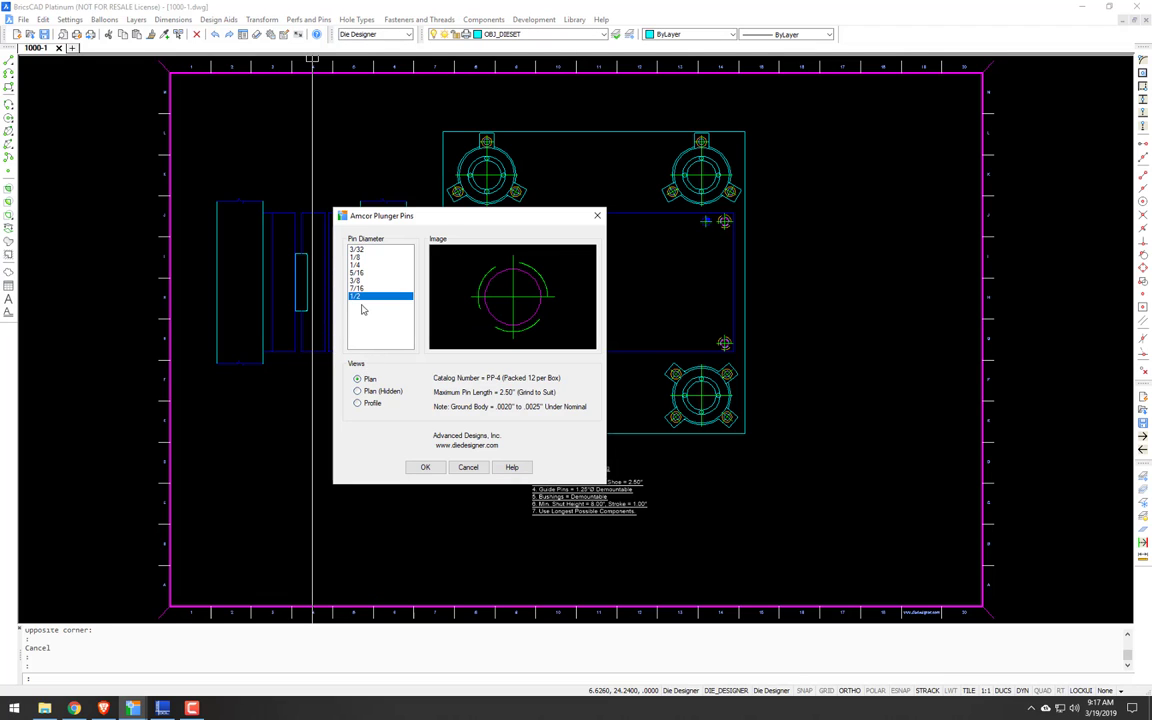
pyautogui.moveTo(425, 219)
pyautogui.mouseDown()
pyautogui.moveTo(776, 324)
pyautogui.moveTo(812, 374)
pyautogui.moveTo(860, 357)
pyautogui.moveTo(762, 335)
pyautogui.moveTo(595, 332)
pyautogui.moveTo(512, 398)
pyautogui.moveTo(510, 415)
pyautogui.moveTo(508, 316)
pyautogui.moveTo(525, 266)
pyautogui.moveTo(549, 294)
pyautogui.moveTo(602, 314)
pyautogui.moveTo(605, 297)
pyautogui.moveTo(480, 263)
pyautogui.moveTo(481, 273)
pyautogui.mouseUp()
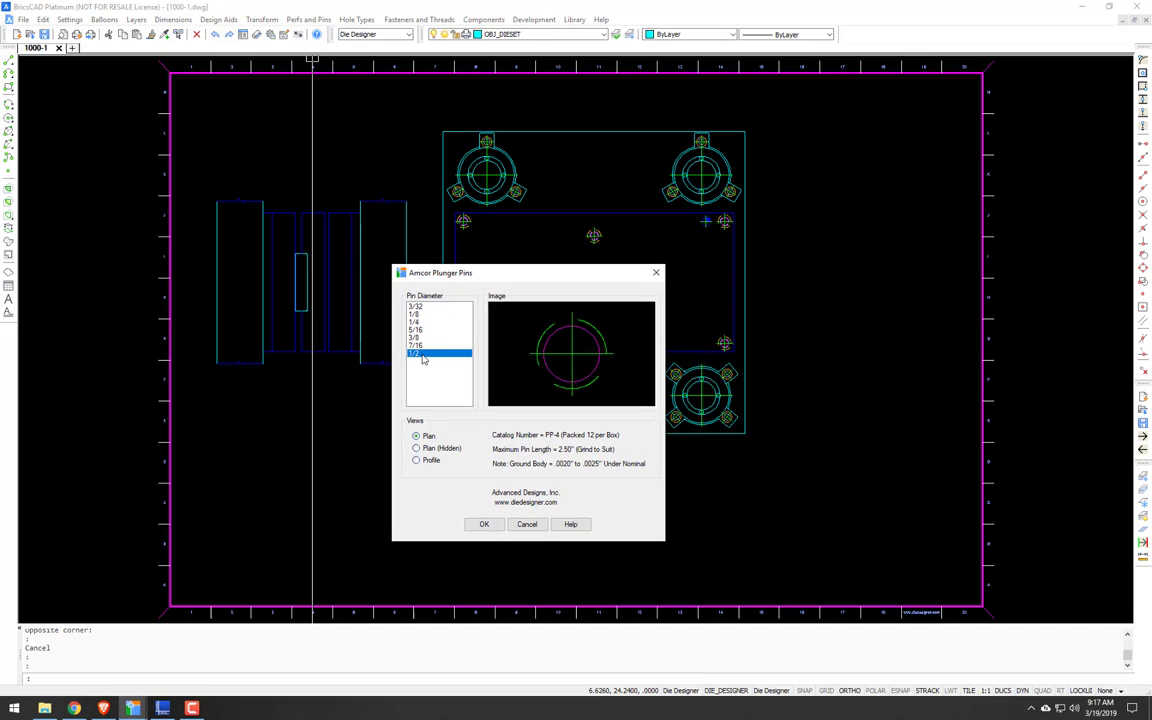
pyautogui.click(484, 524)
pyautogui.scroll(5, 490, 286)
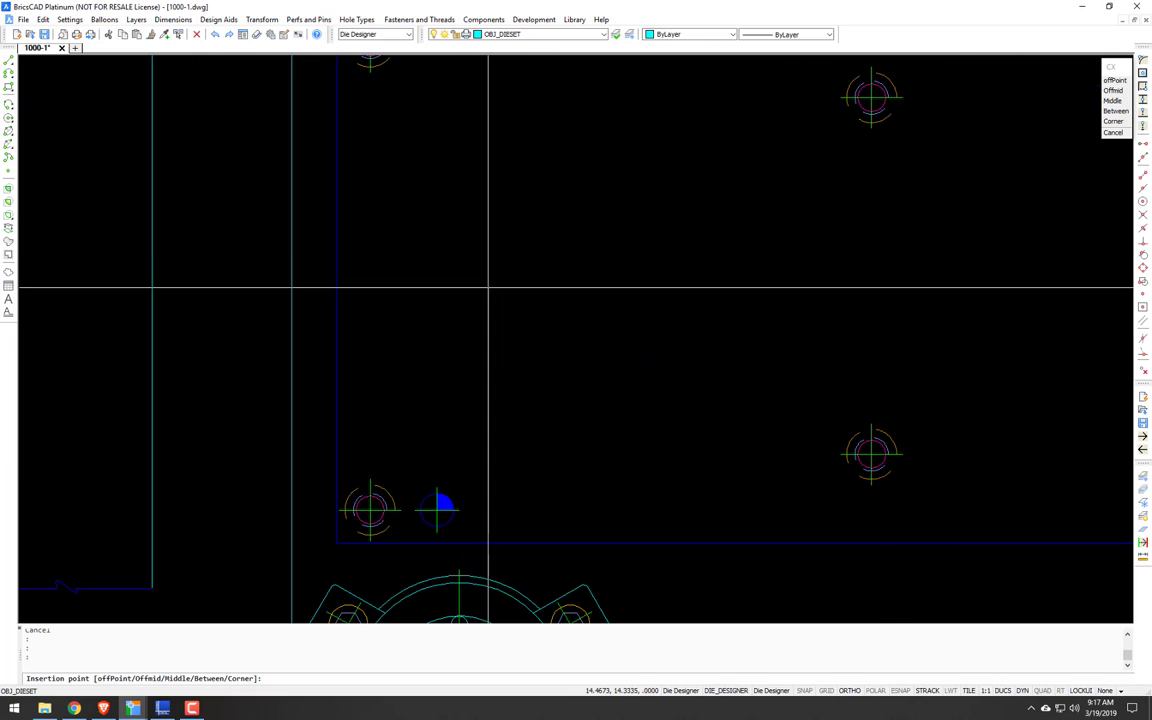
pyautogui.rightClick(483, 284)
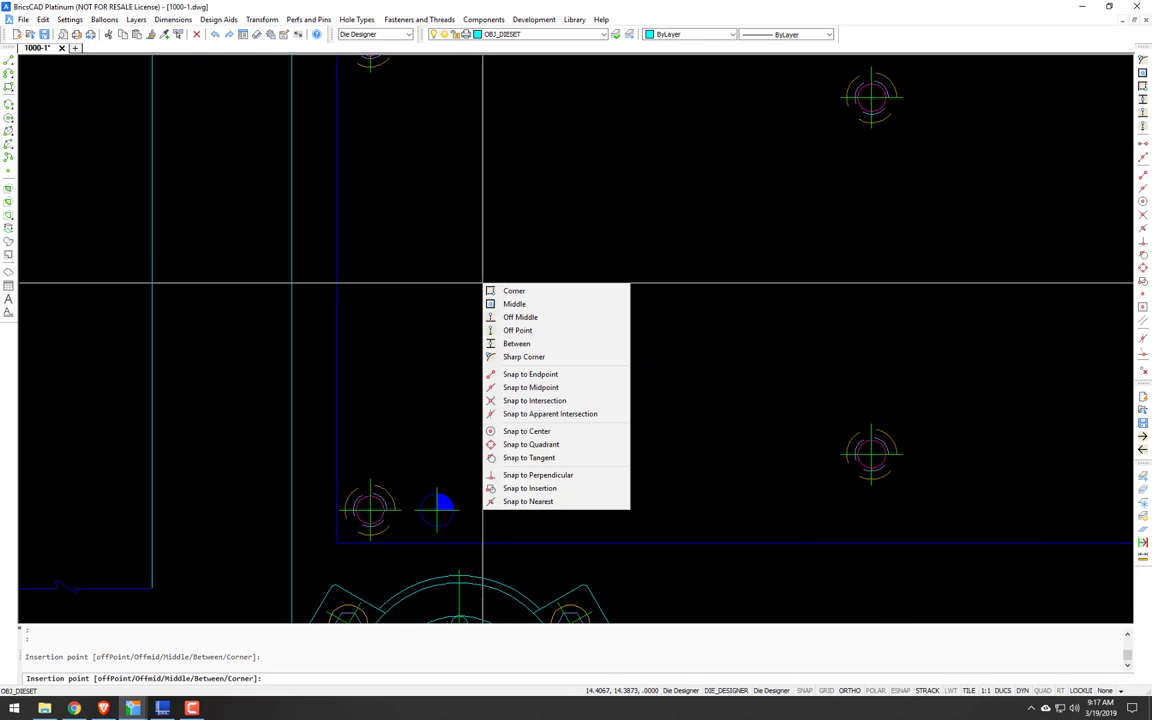
pyautogui.click(516, 318)
pyautogui.click(335, 238)
pyautogui.click(427, 258)
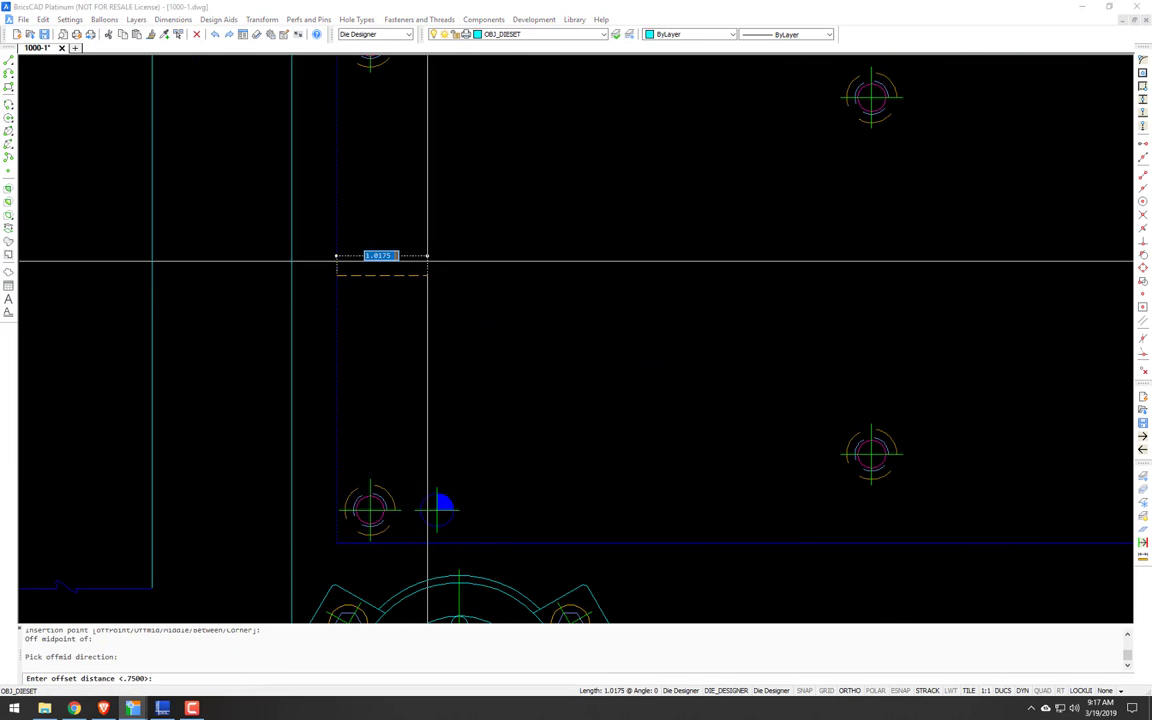
pyautogui.click(428, 262)
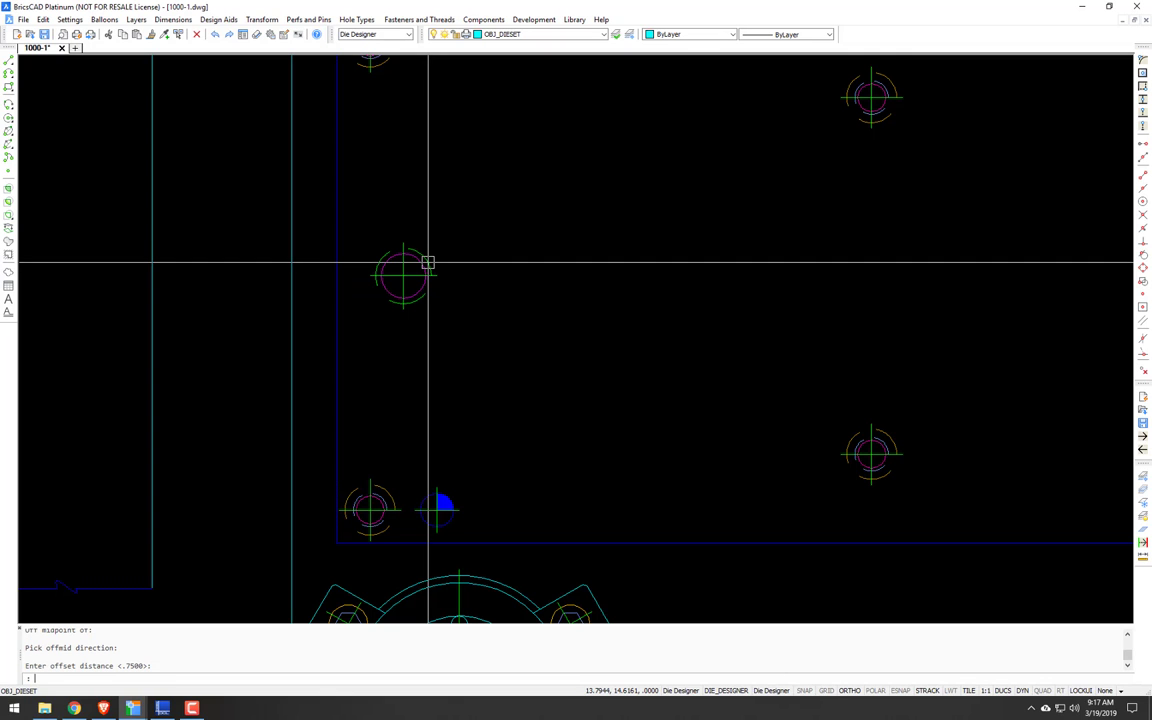
# Step: Draw a horizontal line at the plunger pin's centre height from the plan view block's left edge to the side view's leftmost edge
pyautogui.scroll(-5, 428, 262)
pyautogui.moveTo(411, 298); pyautogui.dragTo(614, 314, button='middle')
pyautogui.scroll(2, 517, 321)
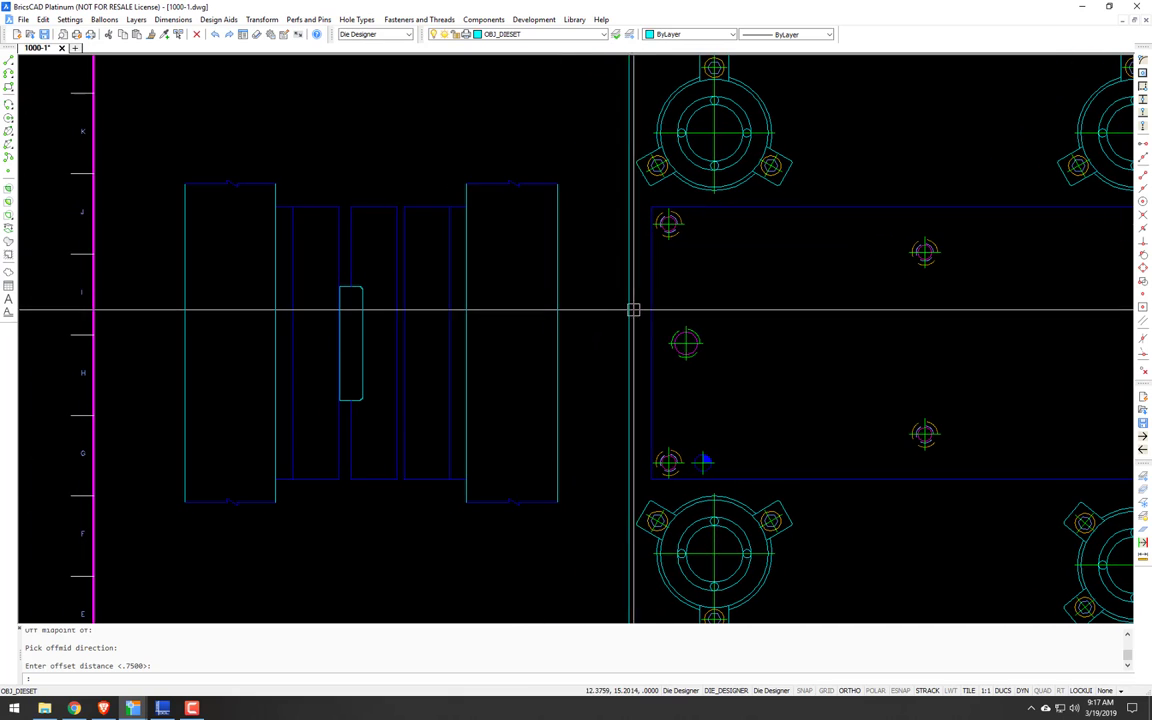
pyautogui.press('Escape')
pyautogui.write('l')
pyautogui.press('Return')
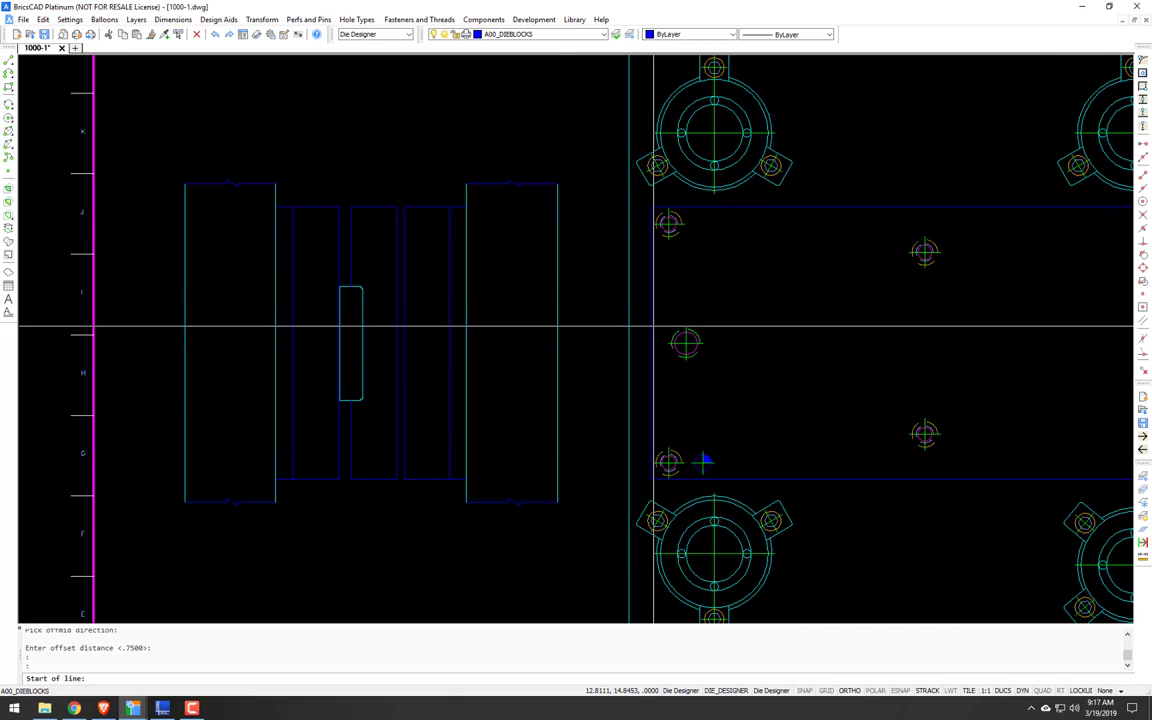
pyautogui.click(699, 343)
pyautogui.click(186, 341)
pyautogui.press('Return')
# Step: Insert the 1/2 plunger pin in Profile view on the horizontal line, head toward the left shoe, with a 1.1250 length to the head
pyautogui.scroll(2, 275, 343)
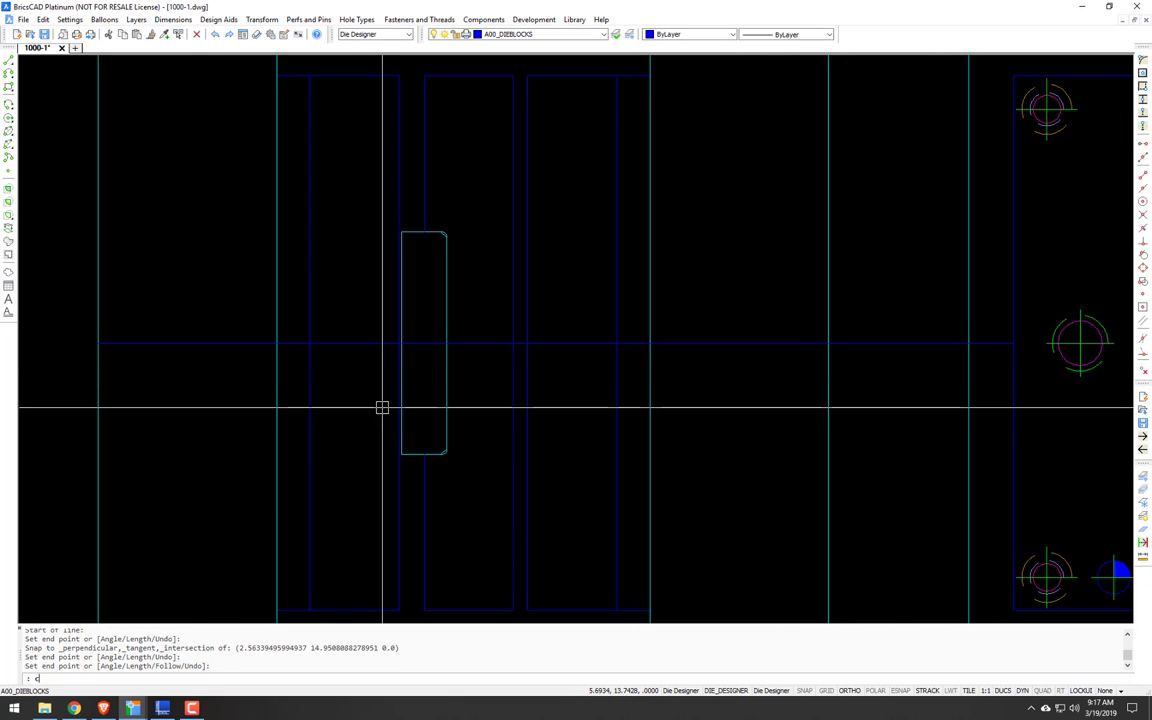
pyautogui.write('x')
pyautogui.press('Return')
pyautogui.click(416, 460)
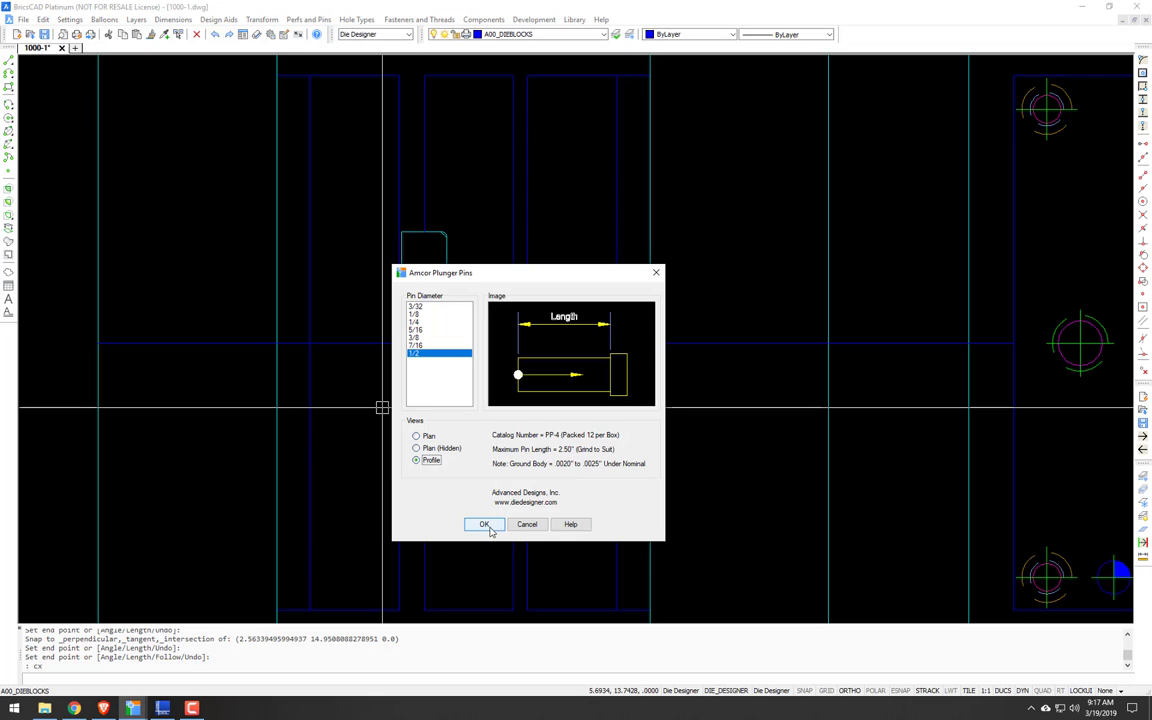
pyautogui.click(489, 528)
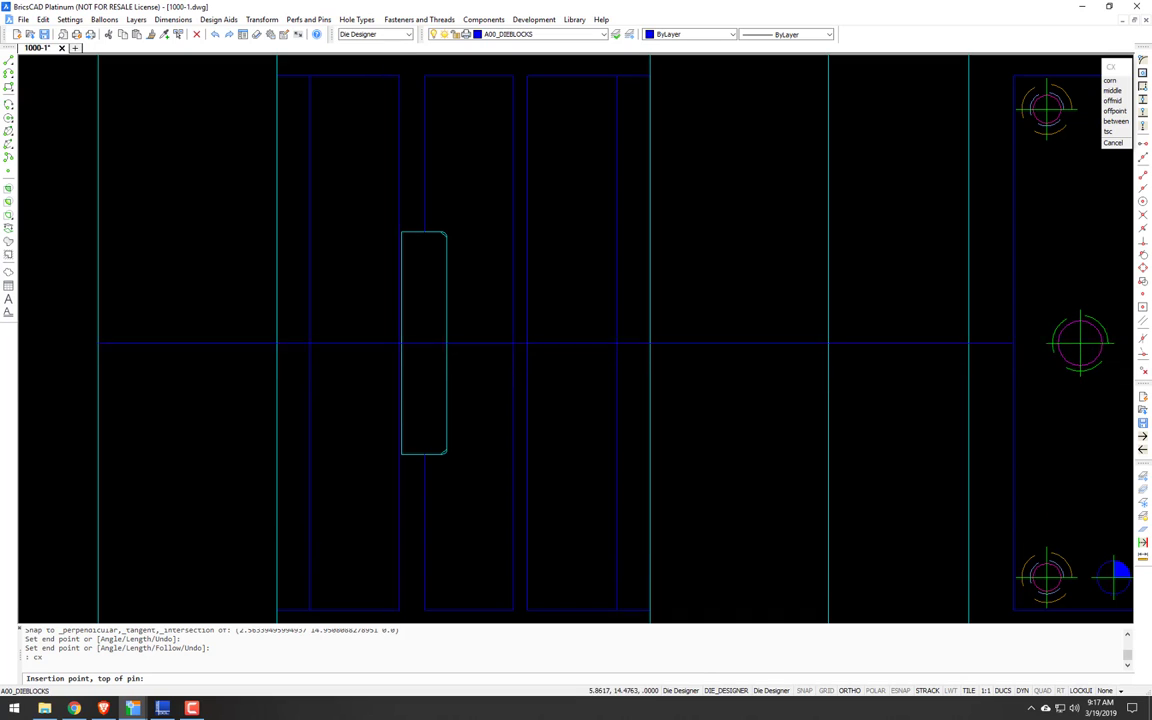
pyautogui.click(399, 343)
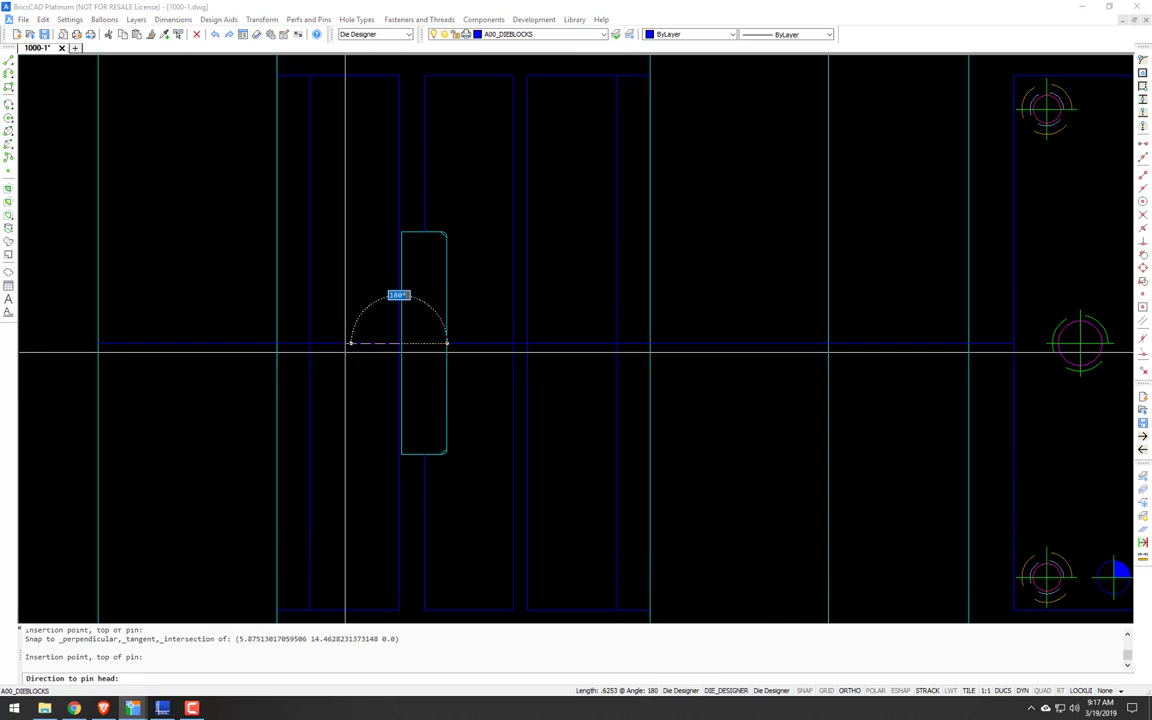
pyautogui.click(296, 353)
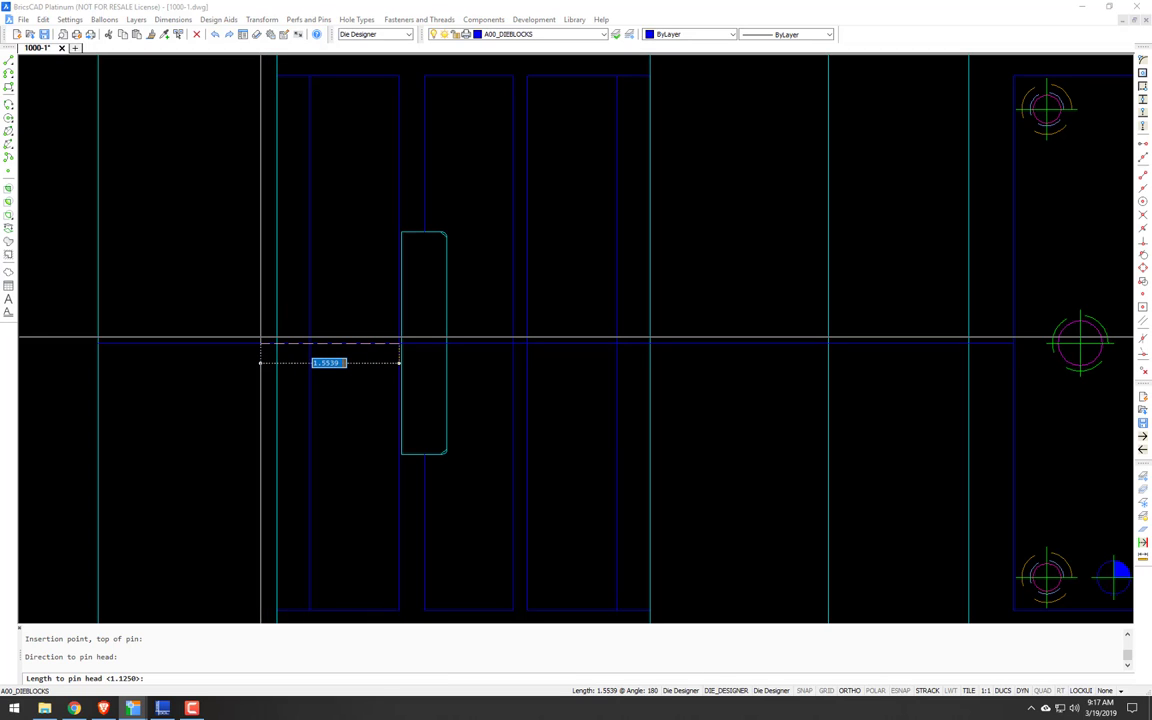
pyautogui.click(260, 338)
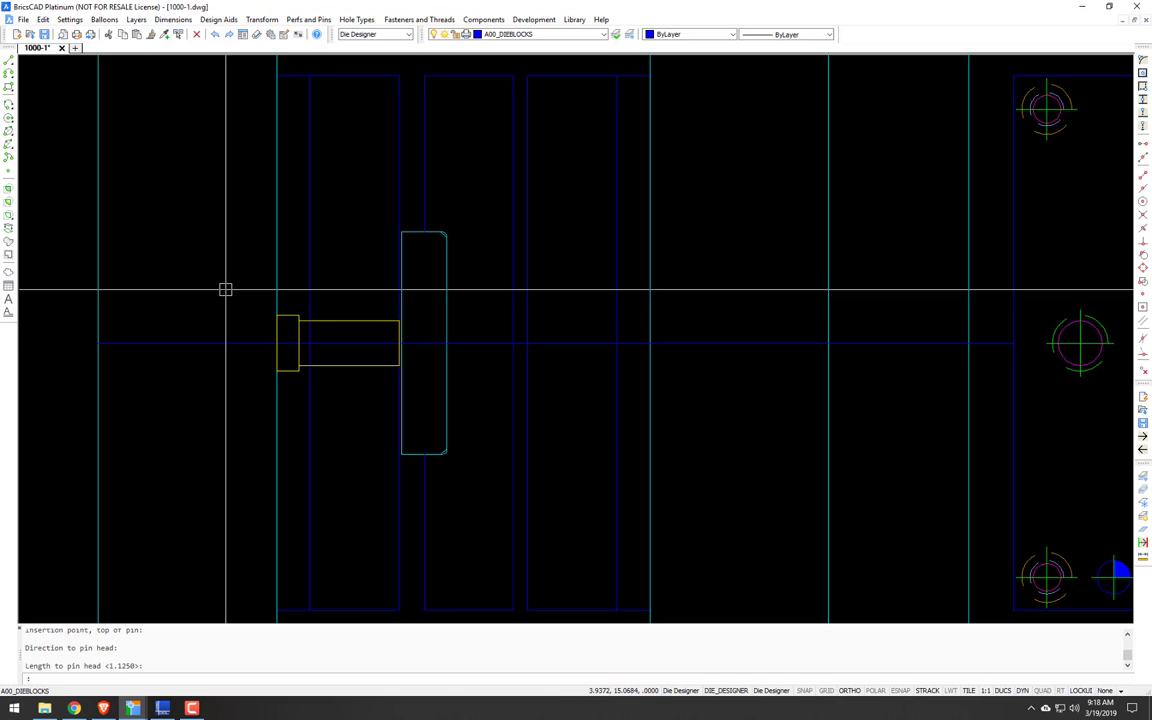
# Step: Measure the height of the plunger pin's head in the side view
pyautogui.write('di')
pyautogui.press('Return')
pyautogui.press('Return')
pyautogui.click(277, 326)
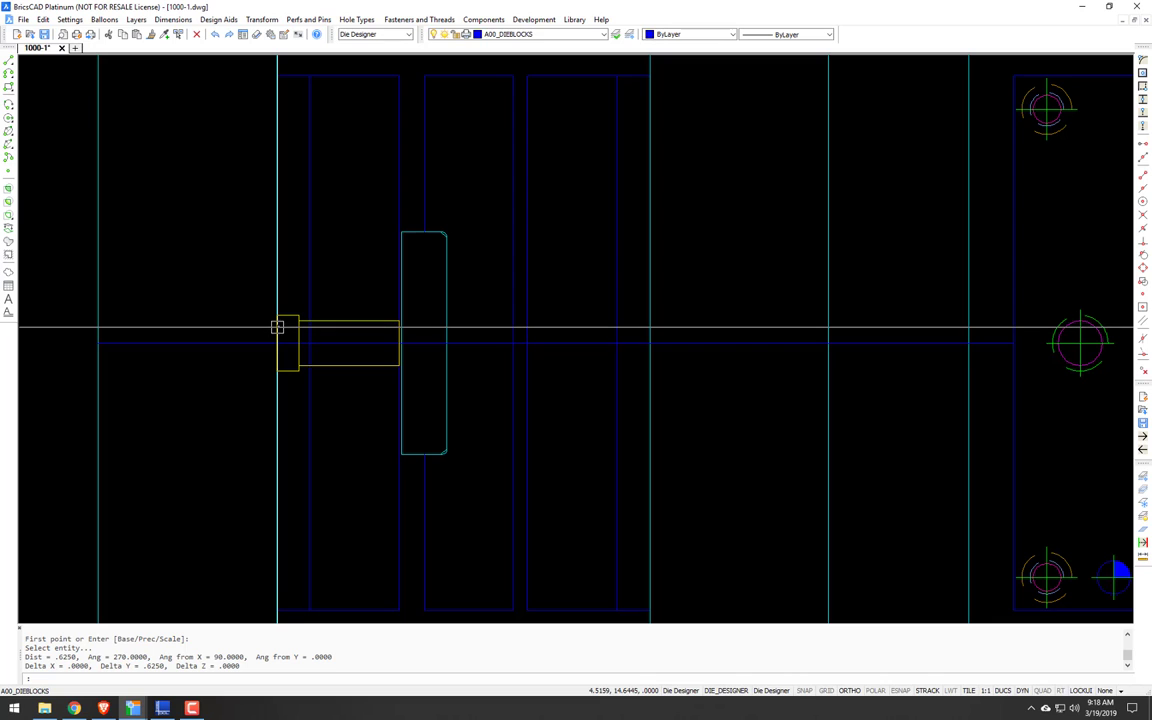
# Step: Insert a 3/4-16 Unified Style-H screw cap in Profile view on the horizontal line at the left shoe's outer edge, facing the pin
pyautogui.write('un')
pyautogui.press('Return')
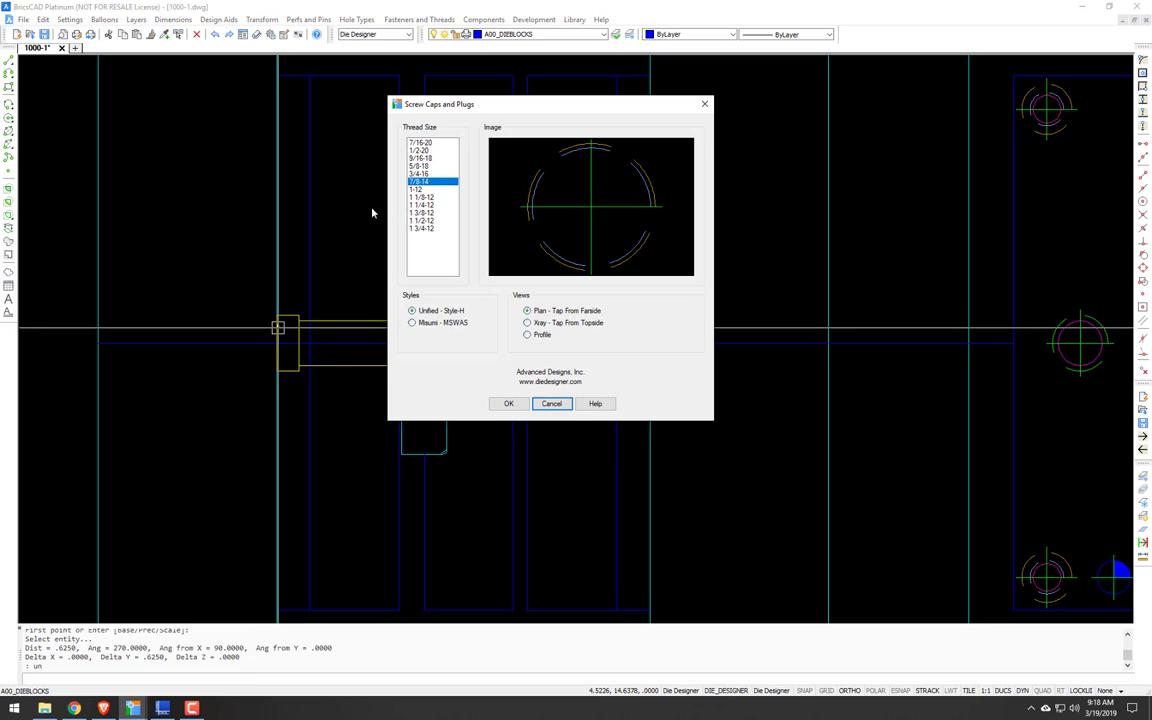
pyautogui.click(418, 174)
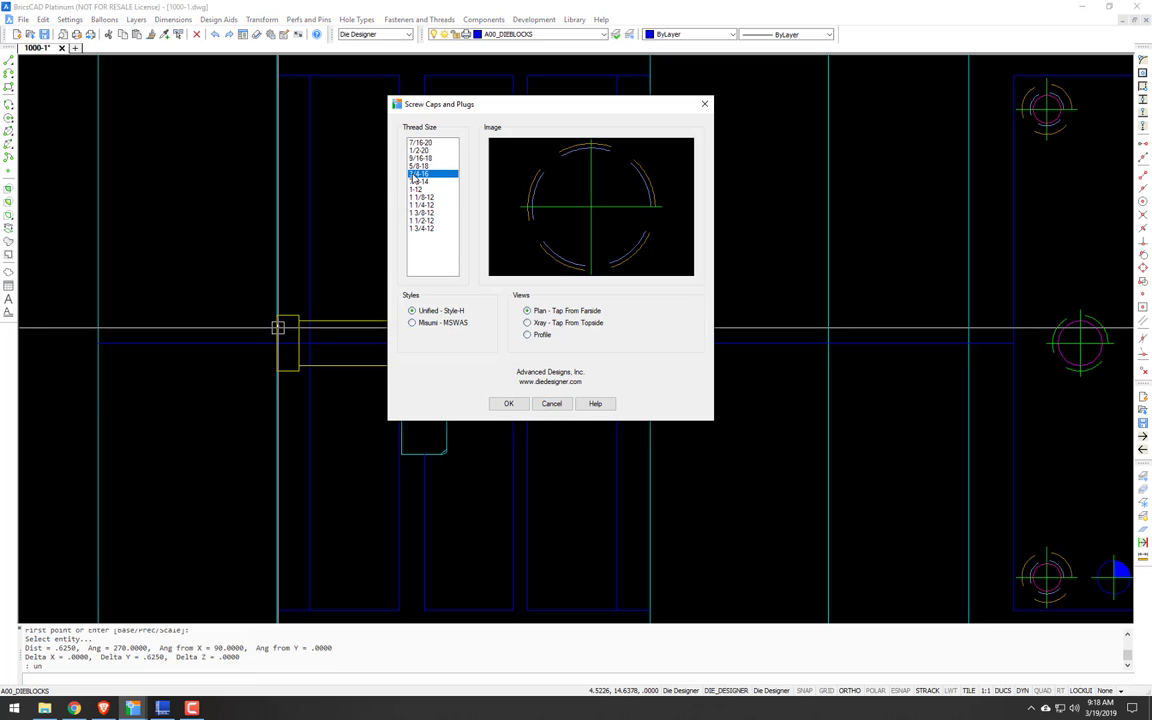
pyautogui.click(527, 336)
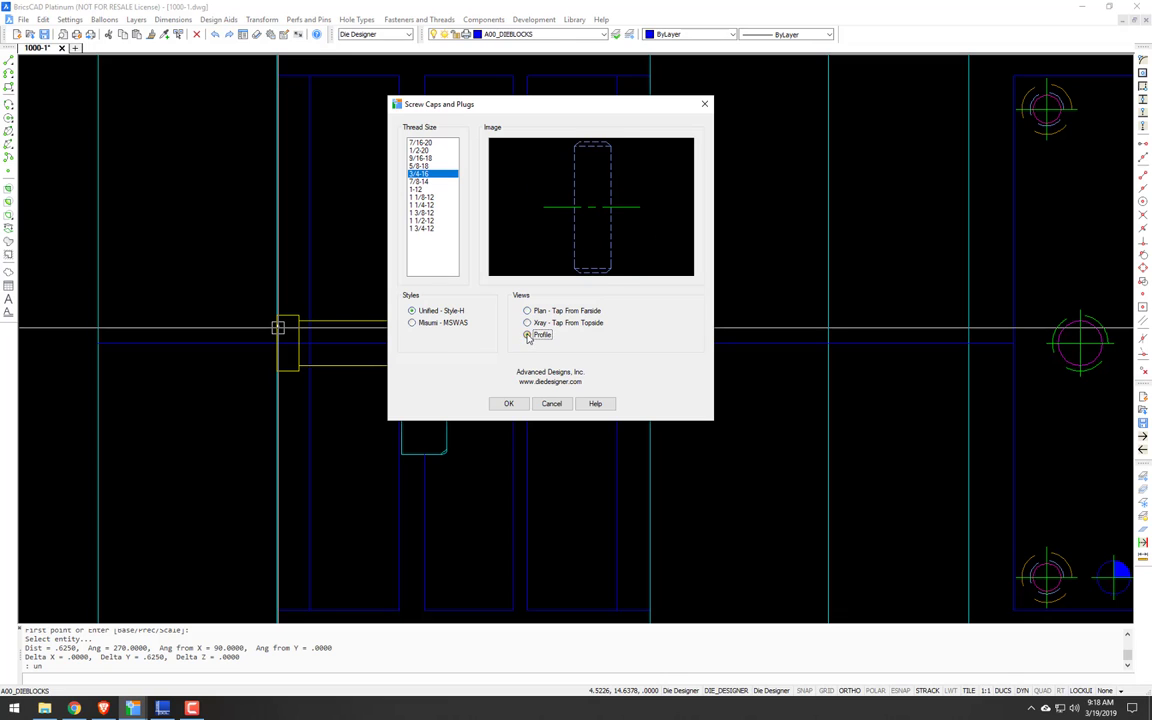
pyautogui.click(510, 403)
pyautogui.click(123, 344)
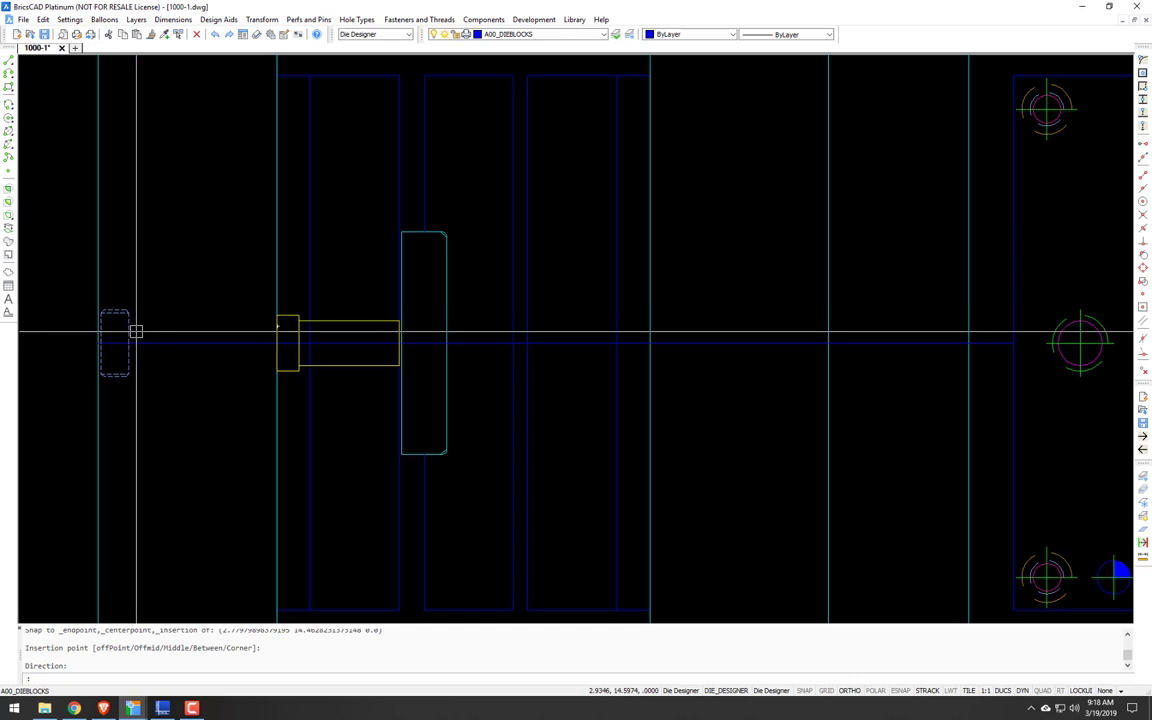
pyautogui.click(152, 333)
# Step: Insert a blue Danly 0.625 die spring in Profile view from the screw cap's inner face to the plunger pin's head
pyautogui.write('sg')
pyautogui.press('Return')
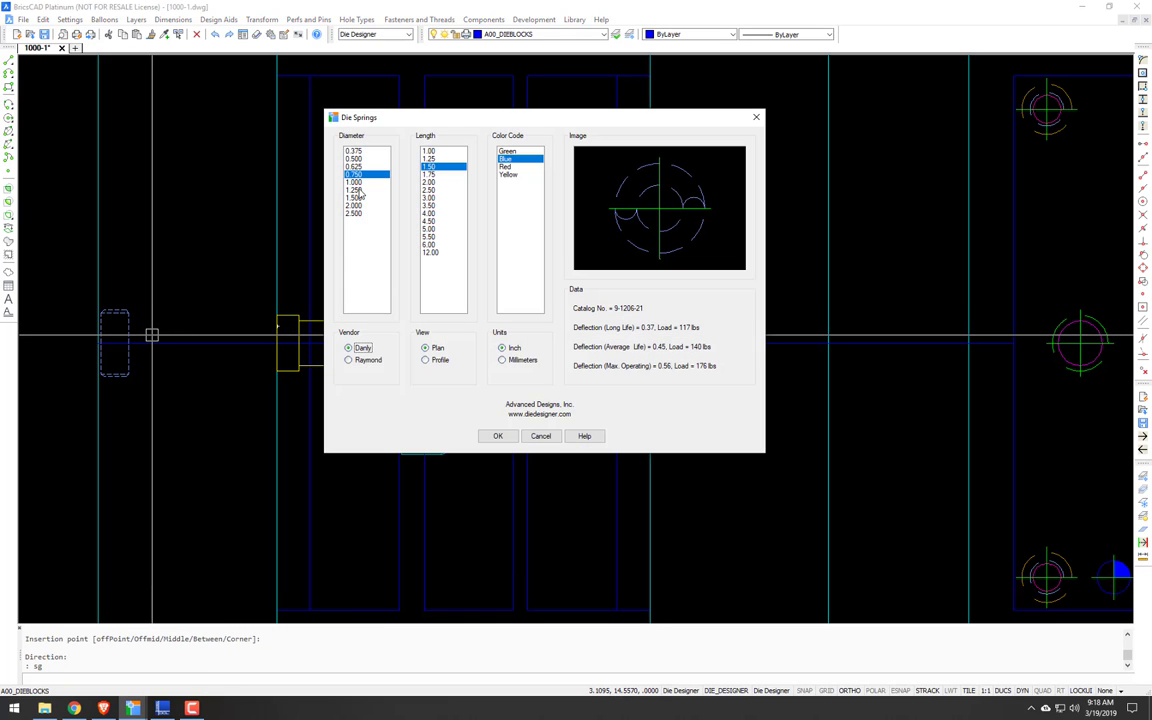
pyautogui.click(352, 167)
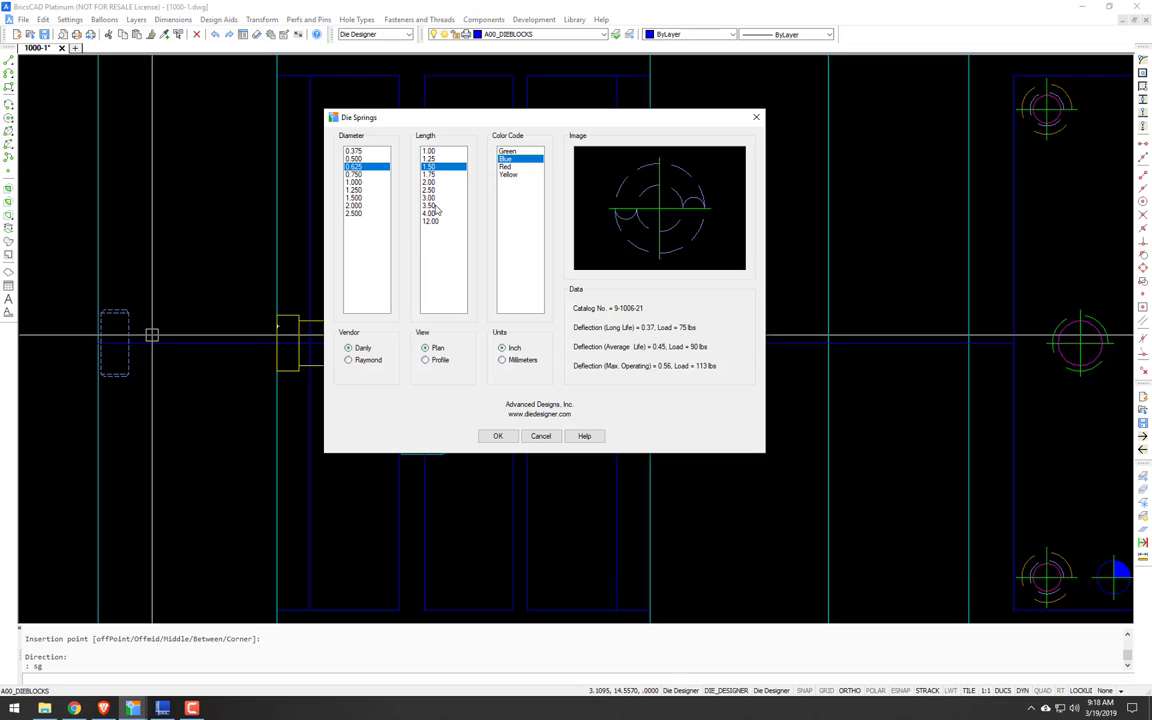
pyautogui.click(438, 360)
pyautogui.click(504, 440)
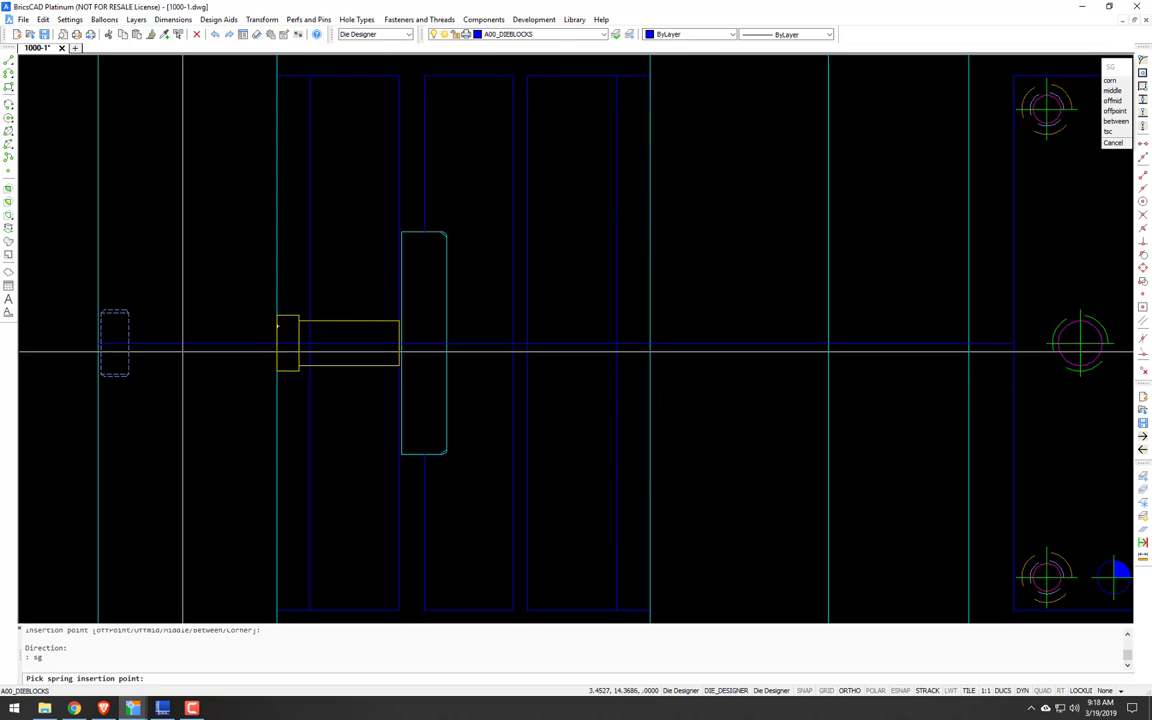
pyautogui.click(113, 352)
pyautogui.click(160, 352)
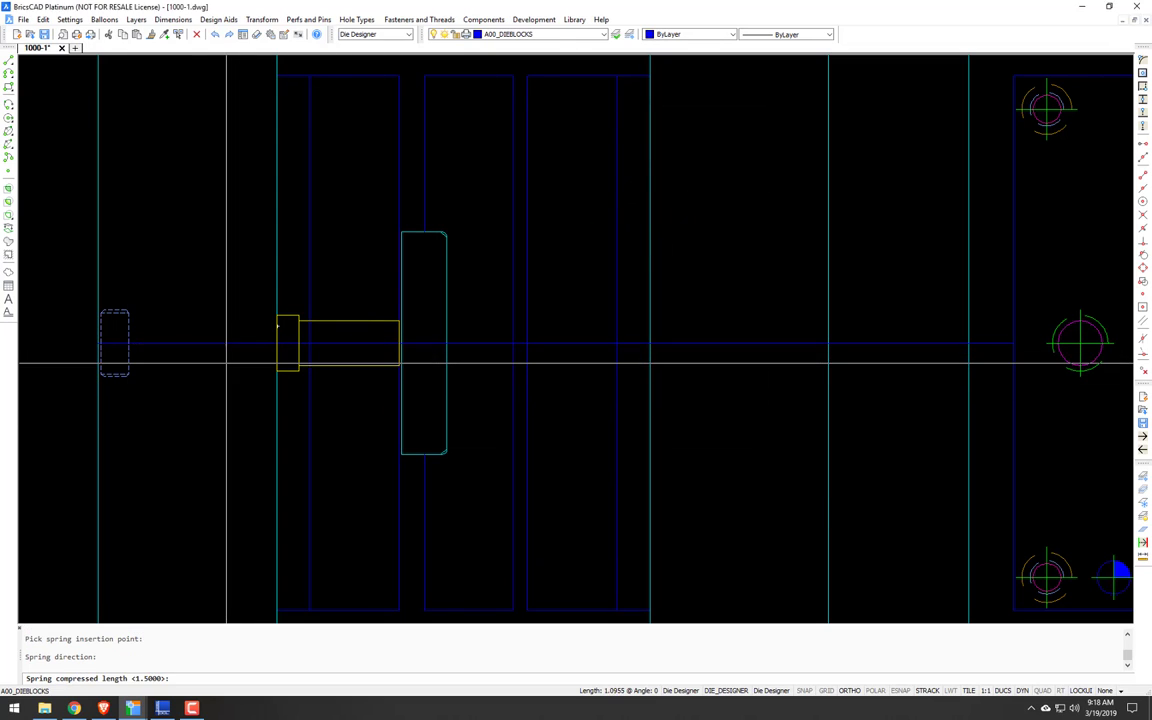
pyautogui.scroll(3, 280, 328)
pyautogui.click(283, 322)
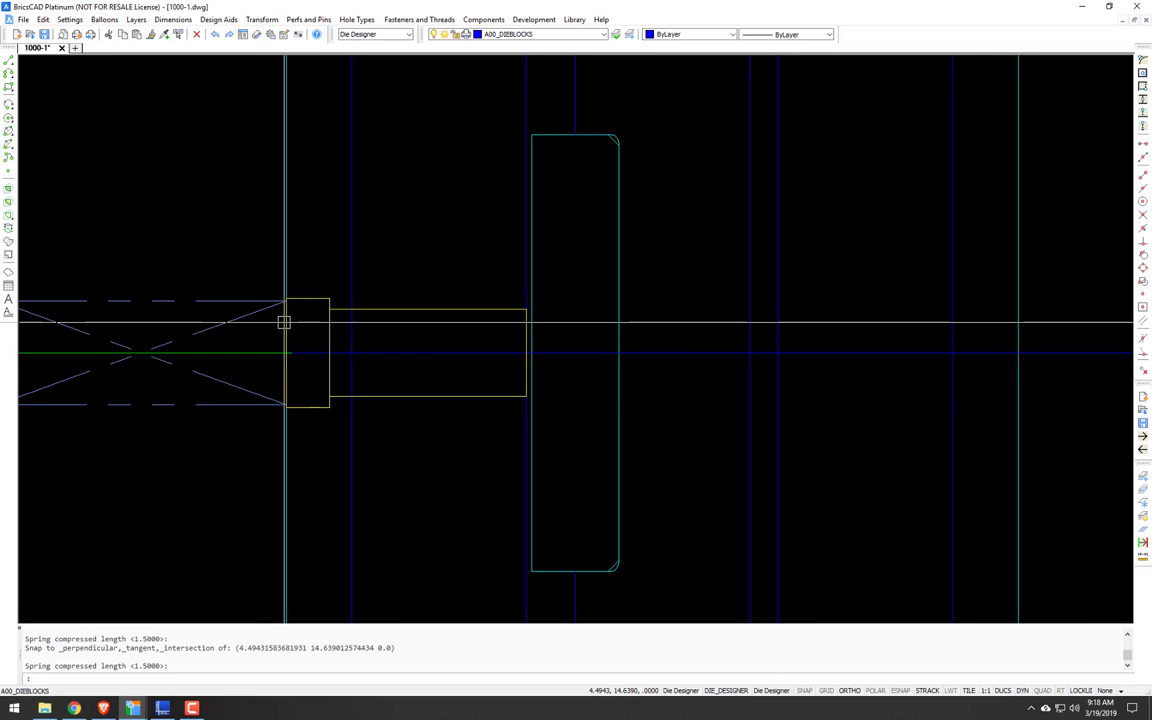
# Step: Erase the horizontal construction line running through the plunger pin's centre
pyautogui.write('e')
pyautogui.press('Return')
pyautogui.click(416, 355)
# Step: Measure the length of the die spring in the side view
pyautogui.moveTo(303, 364); pyautogui.dragTo(566, 367, button='middle')
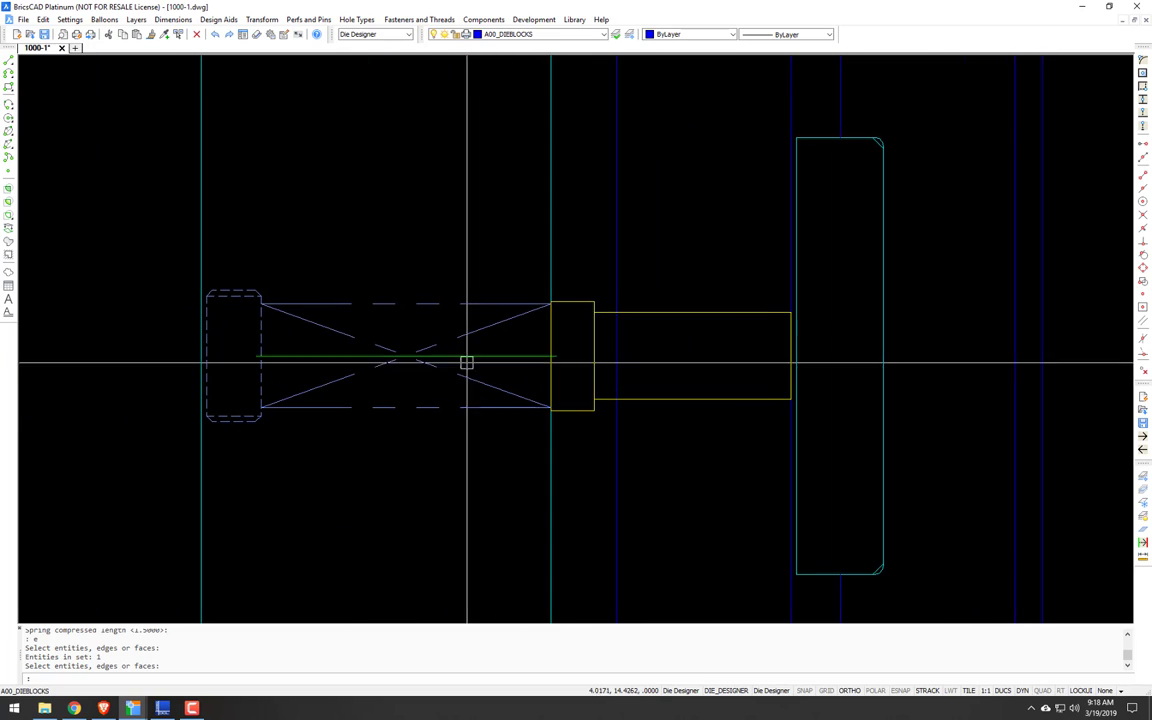
pyautogui.write('d')
pyautogui.press('Return')
pyautogui.click(377, 302)
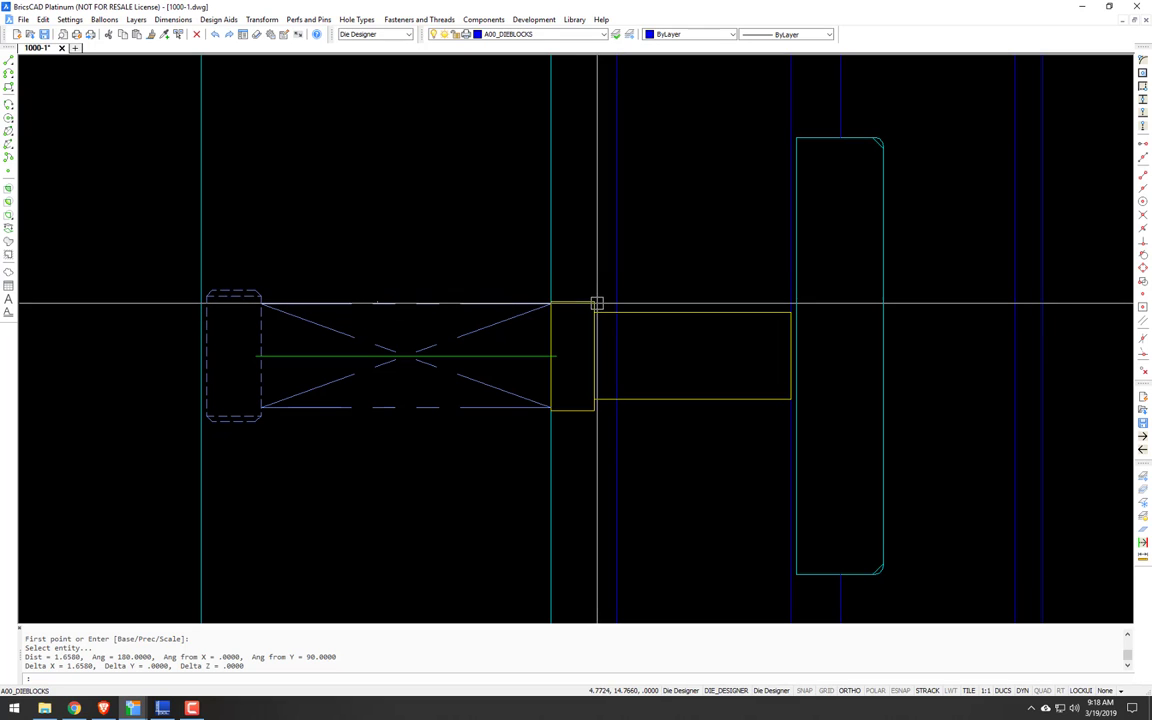
# Step: Stretch the screw cap and the spring's outer end horizontally toward the pin, making the spring 1.5000 long
pyautogui.write('s')
pyautogui.press('Return')
pyautogui.click(180, 468)
pyautogui.click(308, 262)
pyautogui.press('Return')
pyautogui.click(351, 232)
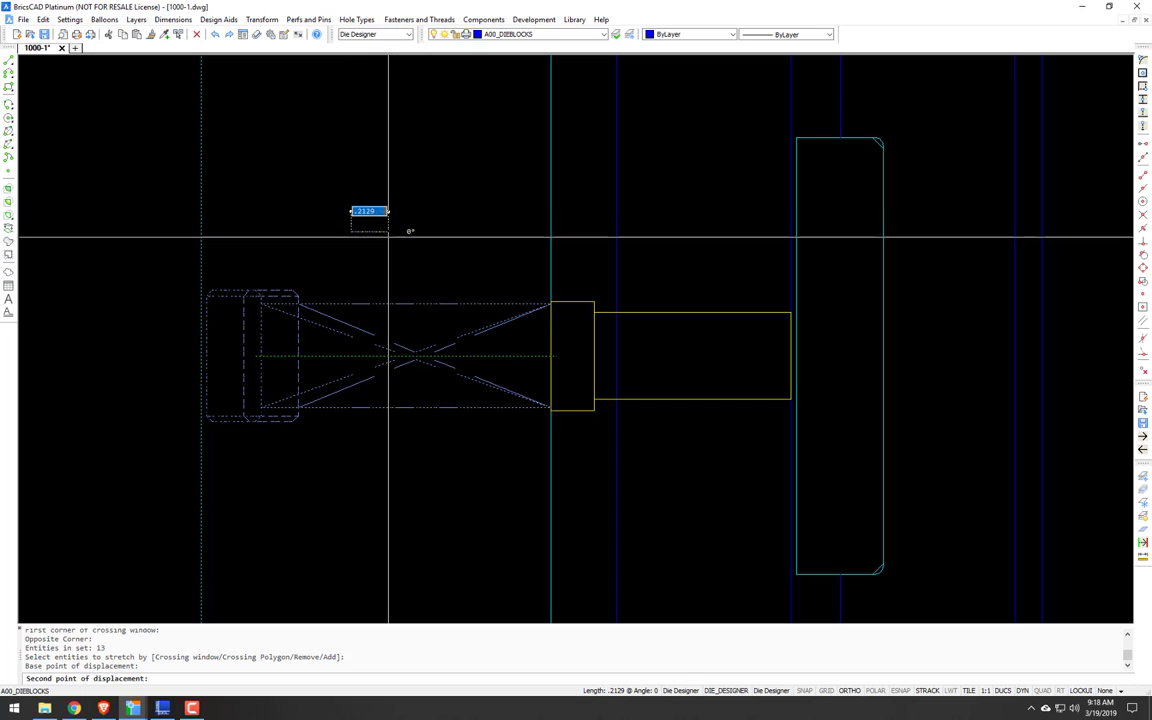
pyautogui.click(389, 237)
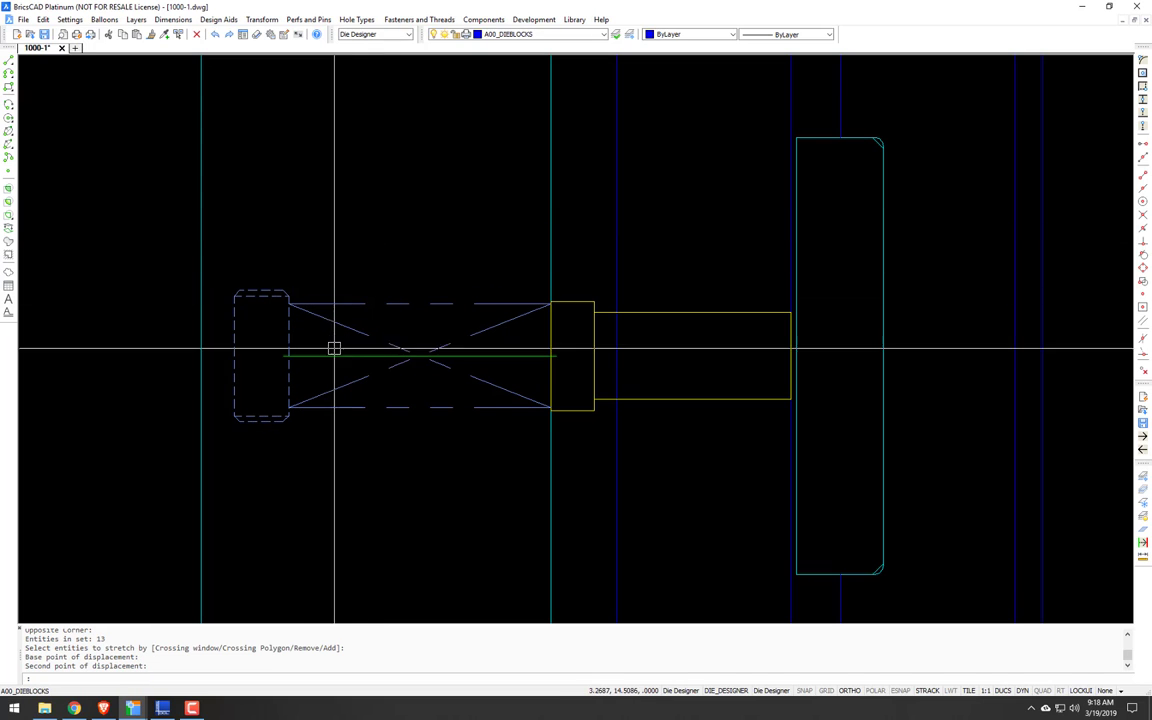
# Step: Lengthen the spring's centre line at the cap end to just beyond the shoe's outer edge
pyautogui.click(286, 357)
pyautogui.click(286, 357)
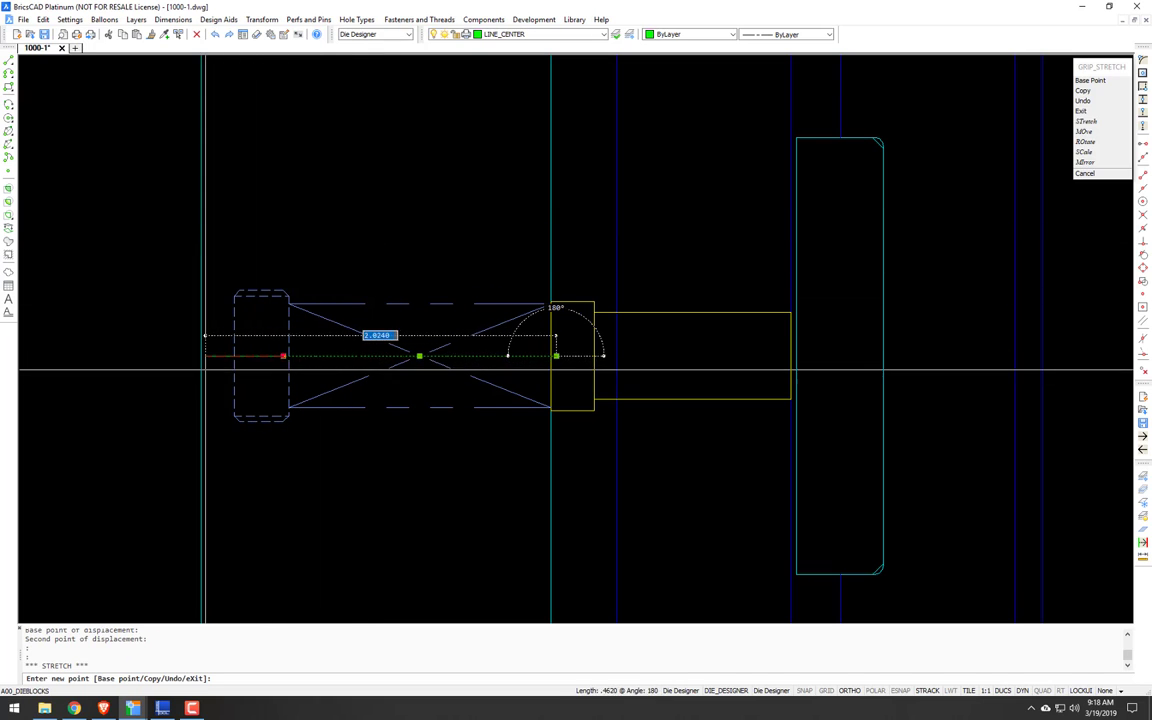
pyautogui.click(181, 356)
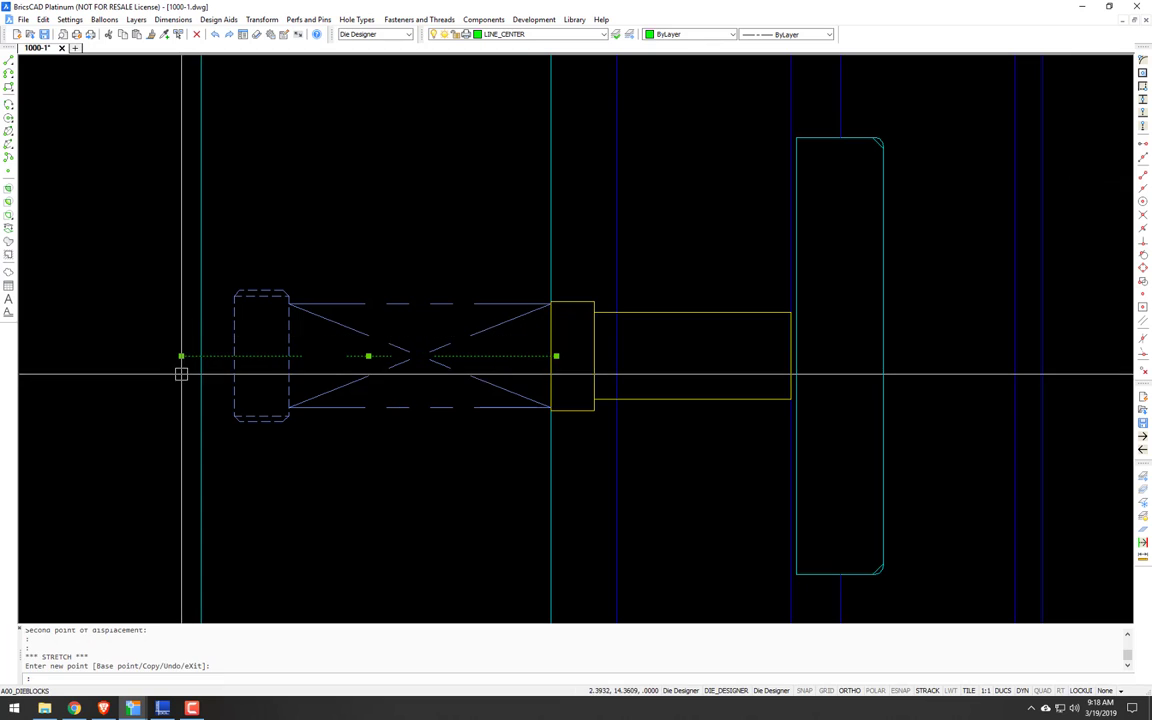
# Step: Extend the screw cap's upper and lower thread lines to the shoe's outer edge
pyautogui.press('Return')
pyautogui.press('Return')
pyautogui.click(255, 301)
pyautogui.click(249, 289)
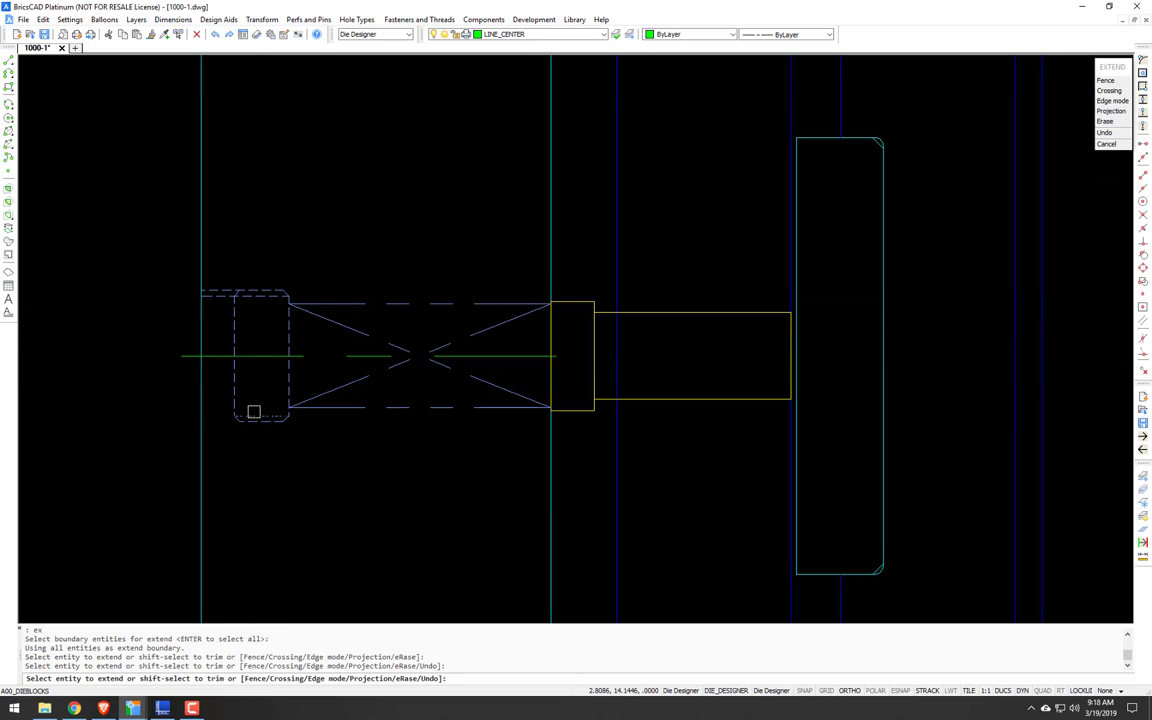
pyautogui.click(250, 418)
pyautogui.press('Return')
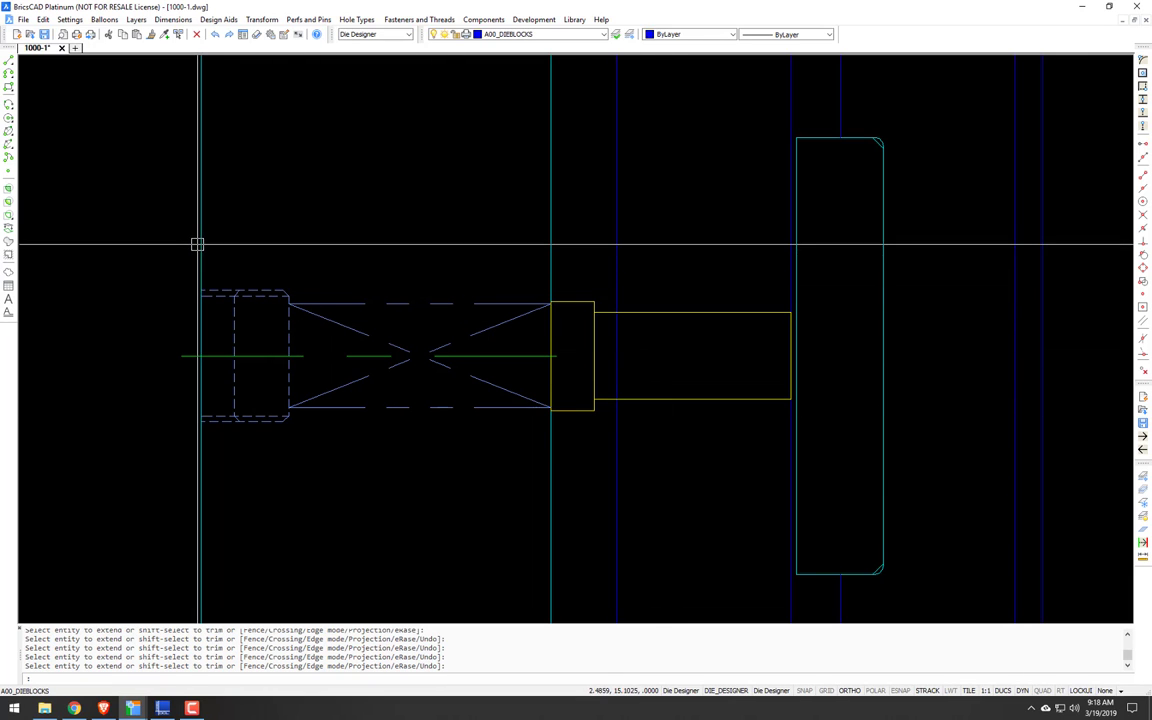
# Step: Draw the upper clearance line from the screw cap through the shoe into the adjoining plate and put the segment in that plate on its layer
pyautogui.write('l')
pyautogui.press('Return')
pyautogui.click(288, 294)
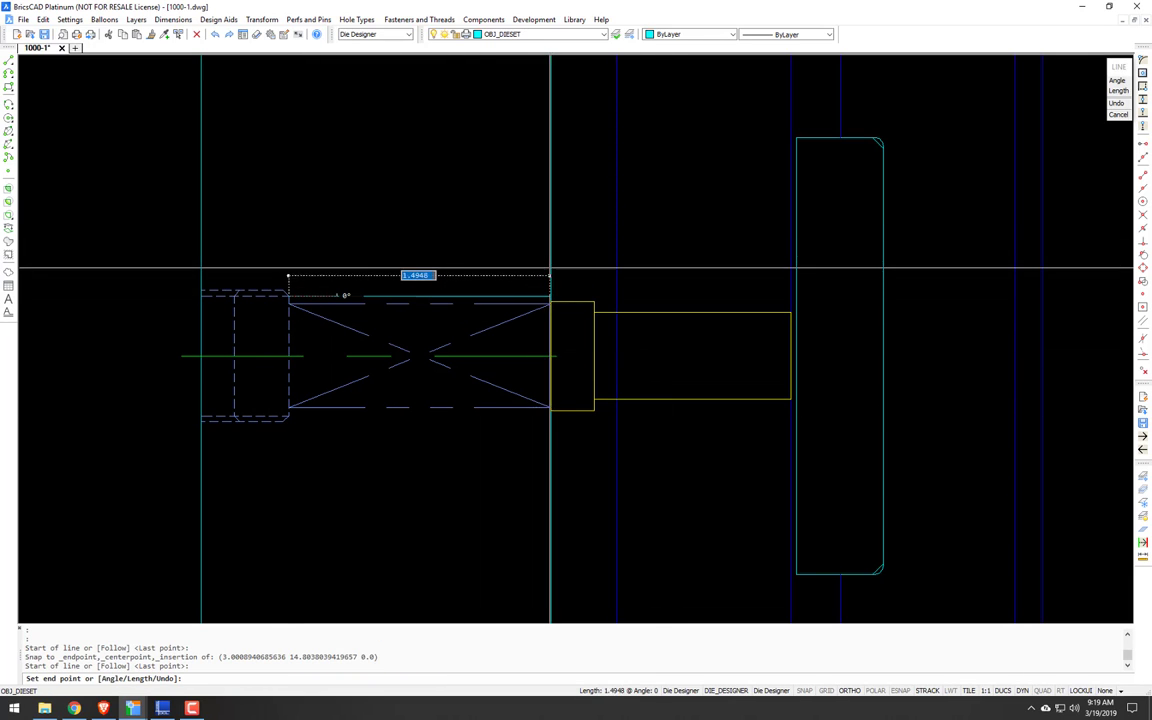
pyautogui.click(612, 292)
pyautogui.press('Return')
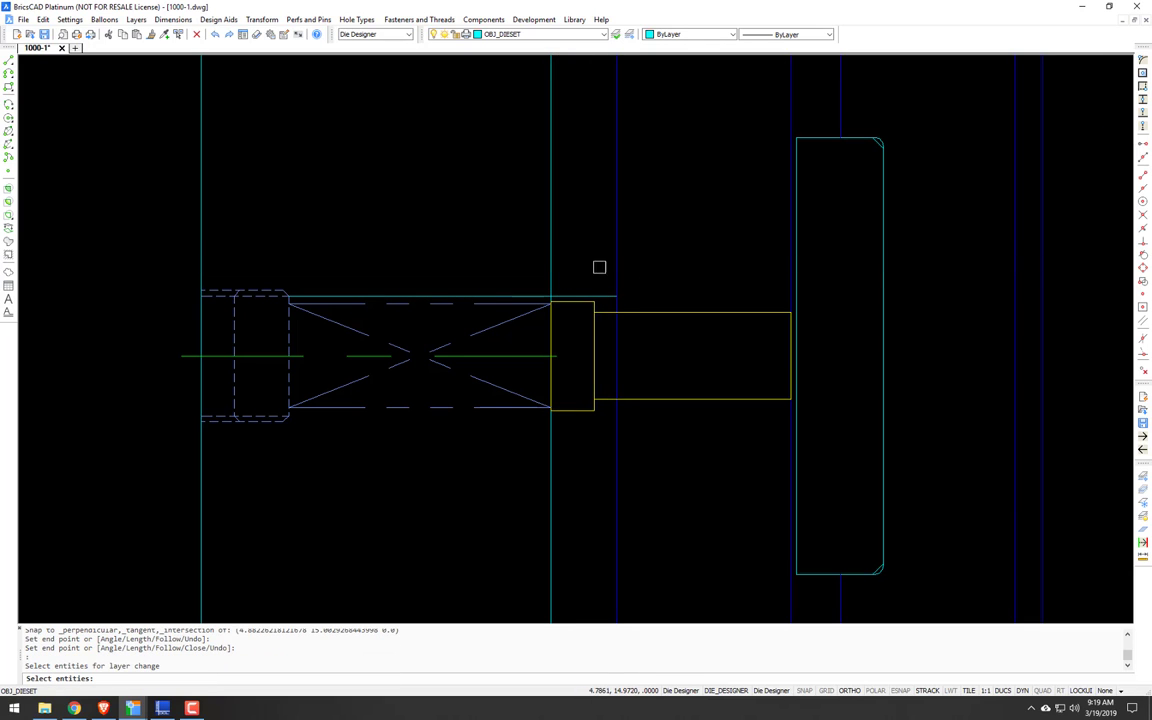
pyautogui.click(609, 296)
pyautogui.press('Return')
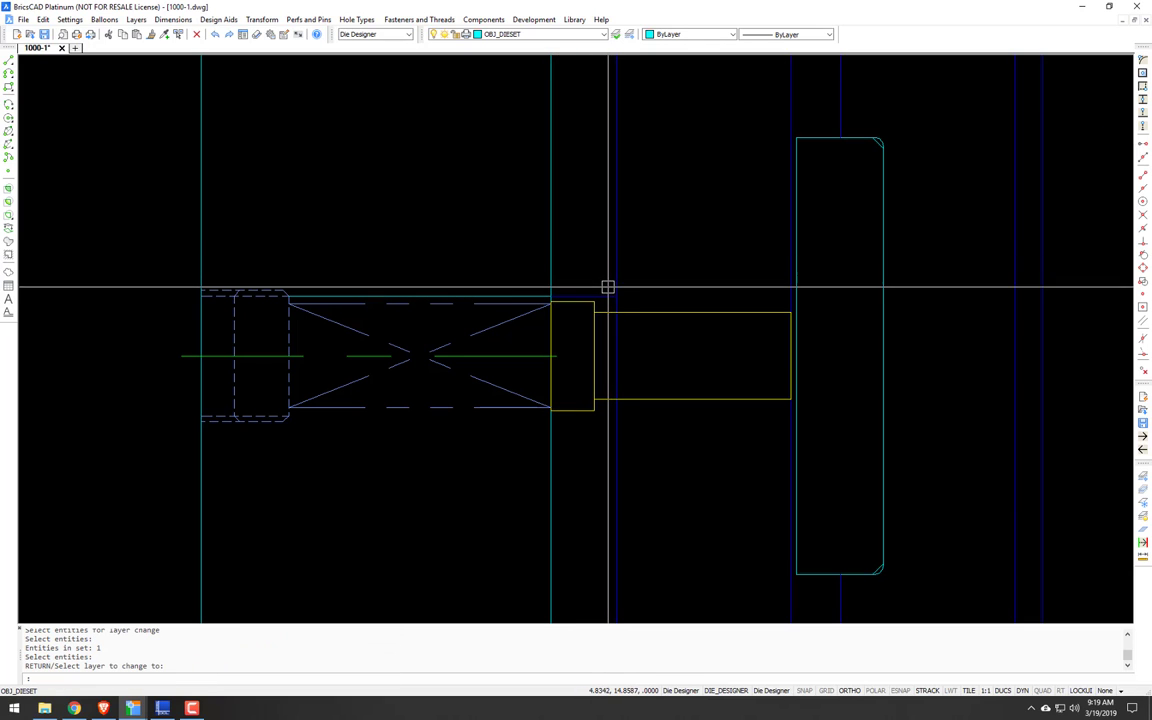
# Step: Mirror both clearance line segments about the pin's centre line, keeping the originals
pyautogui.click(607, 291)
pyautogui.write('mi')
pyautogui.press('Return')
pyautogui.click(514, 293)
pyautogui.click(499, 293)
pyautogui.press('Return')
pyautogui.click(553, 355)
pyautogui.click(599, 355)
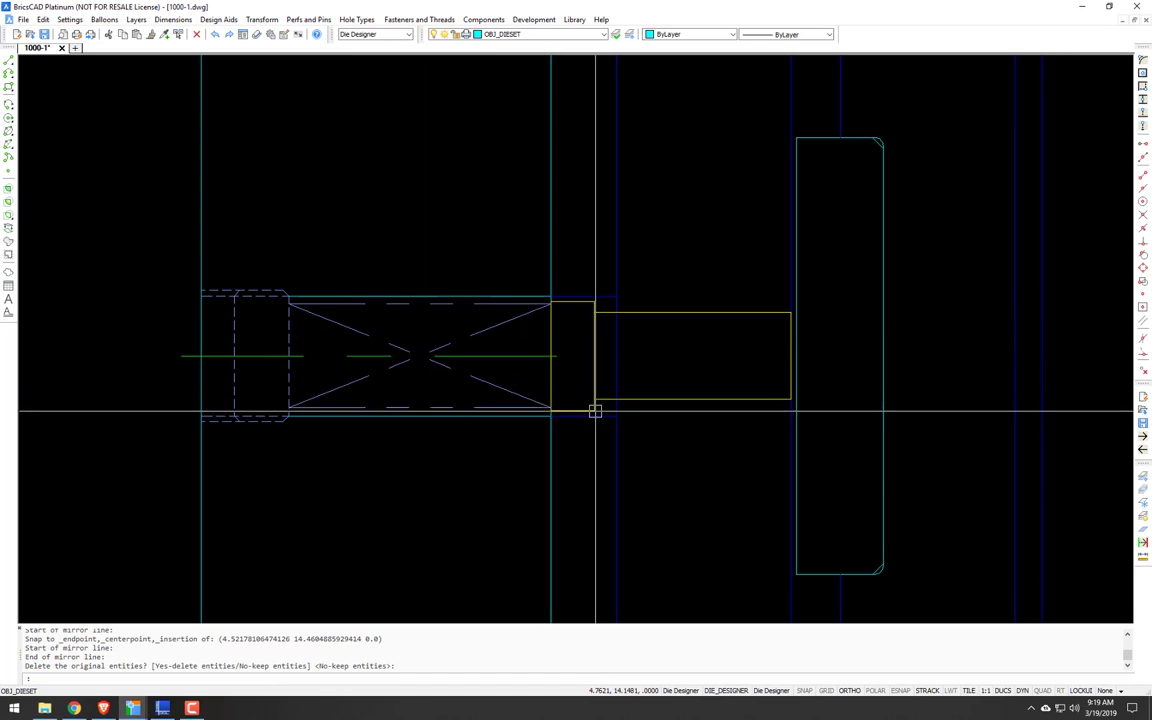
pyautogui.press('Return')
# Step: Trim the plate line away where it crosses the plunger pin's shank
pyautogui.write('t')
pyautogui.press('Return')
pyautogui.press('Return')
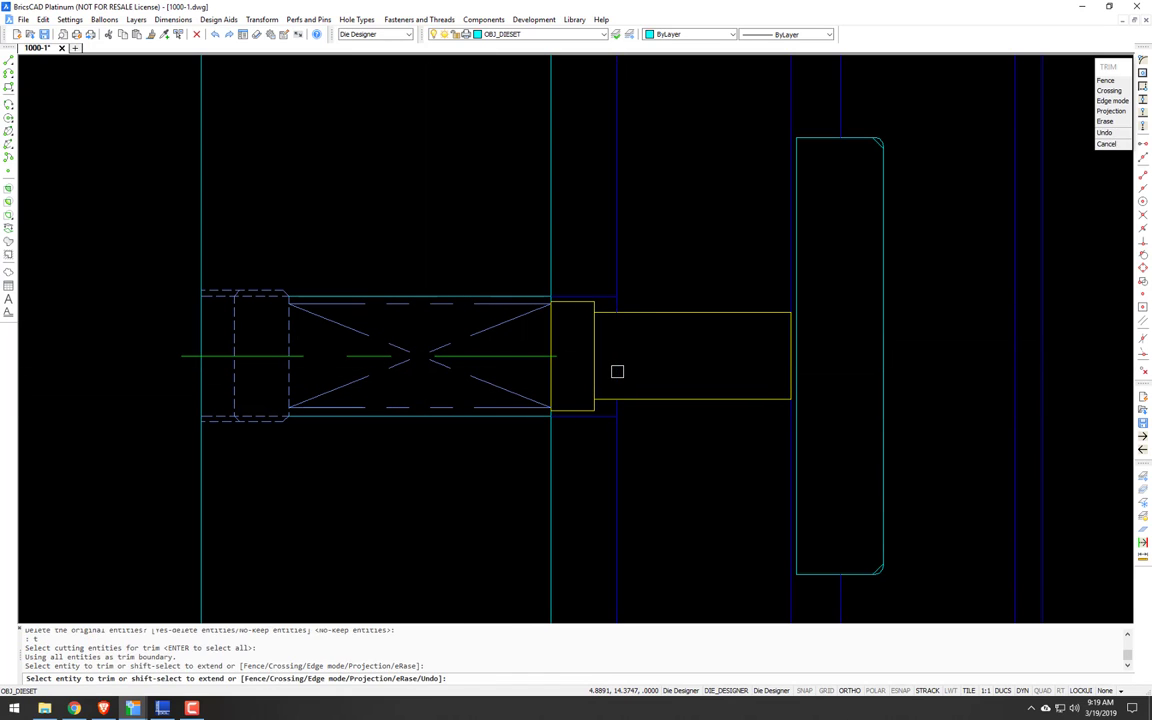
pyautogui.press('Escape')
# Step: Trim the shoe's inner edge between the upper and lower clearance lines, using those lines as cutting edges
pyautogui.press('Return')
pyautogui.click(602, 296)
pyautogui.click(599, 415)
pyautogui.press('Return')
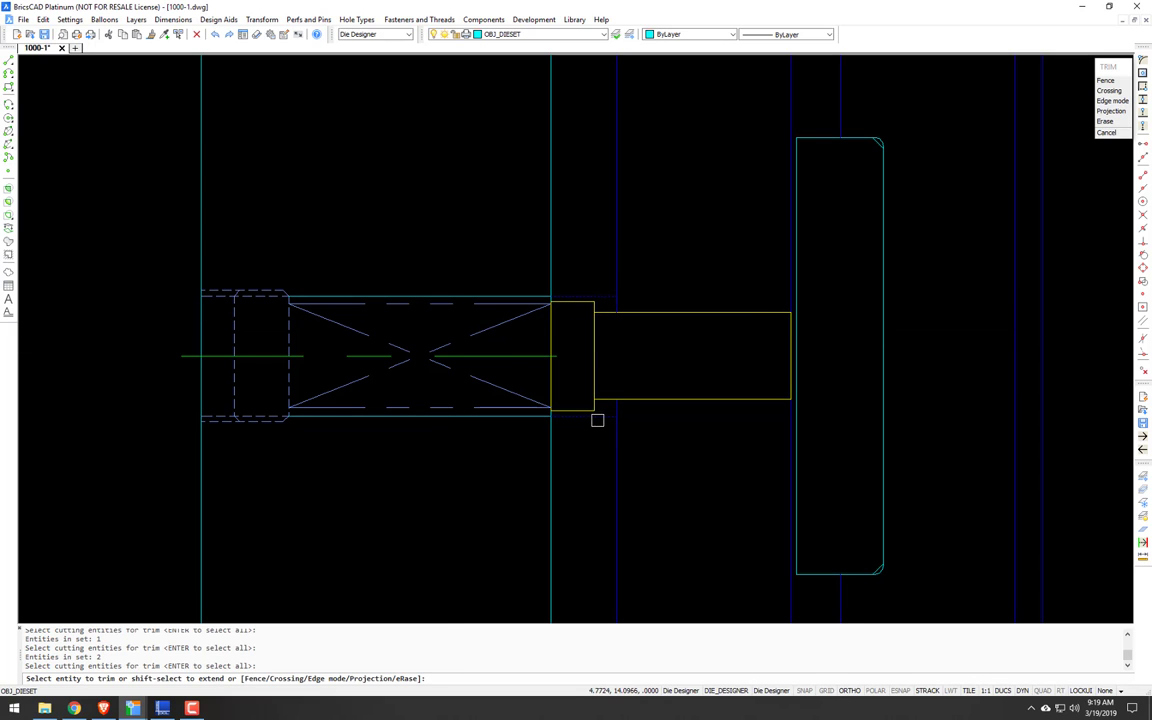
pyautogui.scroll(4, 560, 412)
pyautogui.click(595, 406)
pyautogui.click(596, 404)
pyautogui.scroll(-5, 596, 400)
pyautogui.press('Return')
# Step: Lengthen the centre line at the pin end to just past the plunger pin's tip
pyautogui.click(594, 351)
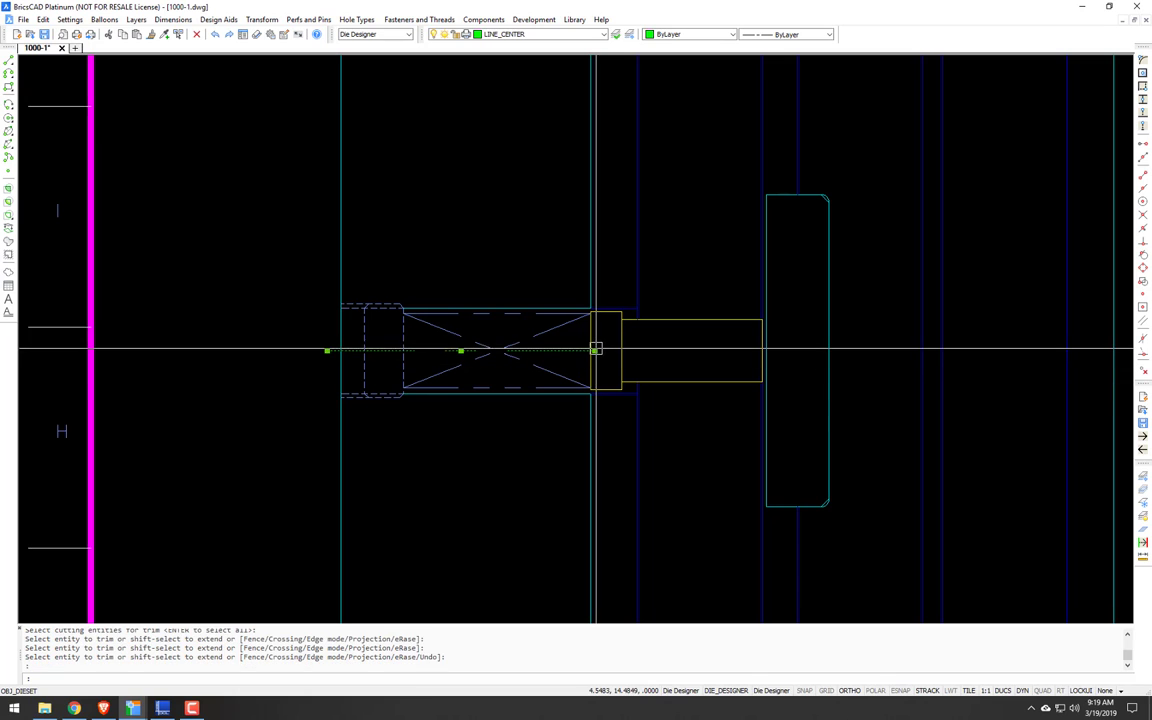
pyautogui.click(594, 351)
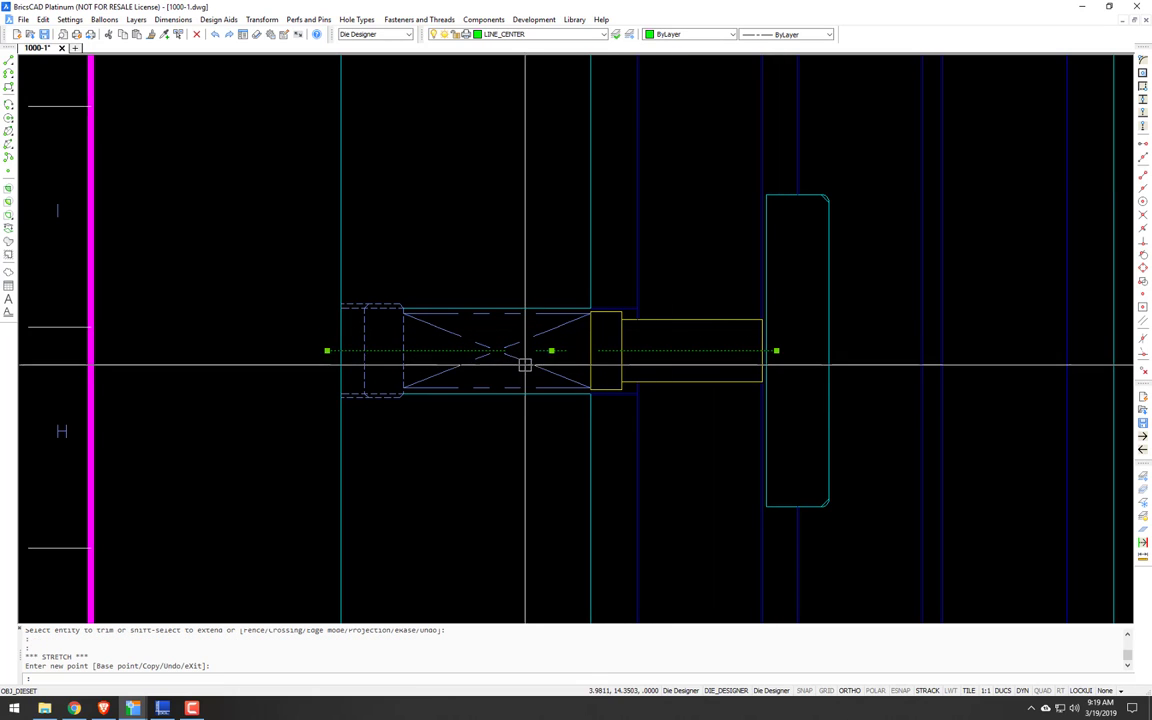
pyautogui.scroll(3, 496, 327)
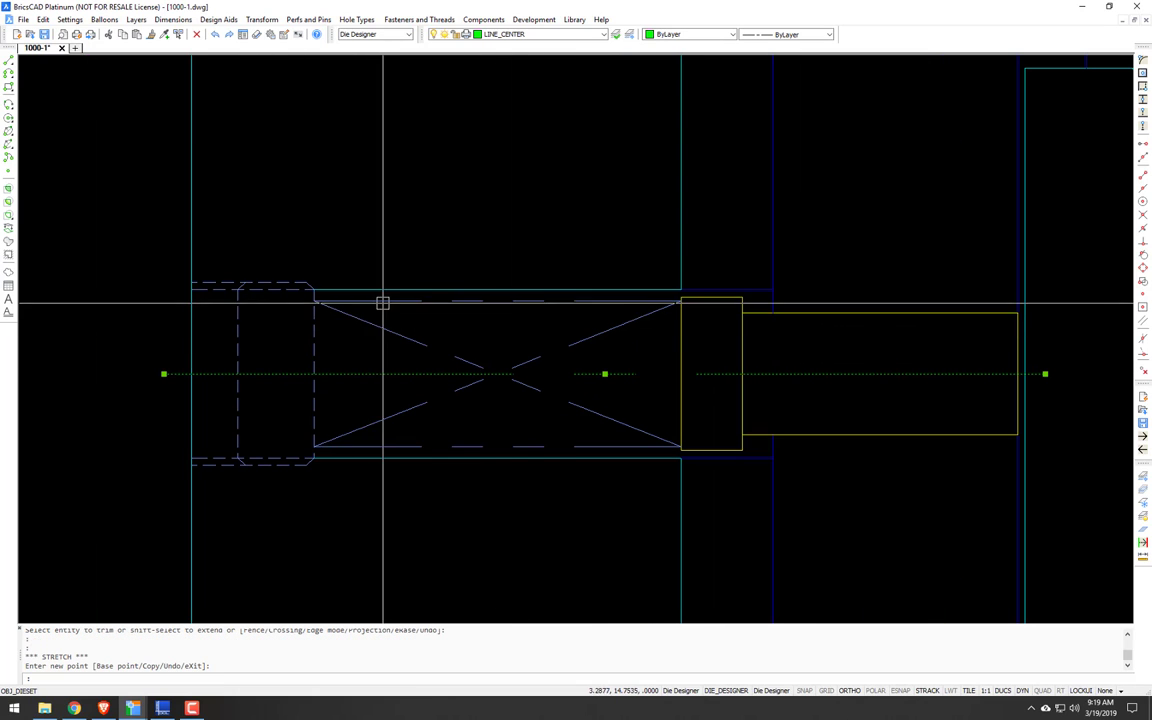
pyautogui.moveTo(980, 344); pyautogui.dragTo(533, 347, button='middle')
pyautogui.press('Escape')
# Step: Fillet the two corners of the plunger pin's tip with a .03 radius
pyautogui.scroll(2, 536, 346)
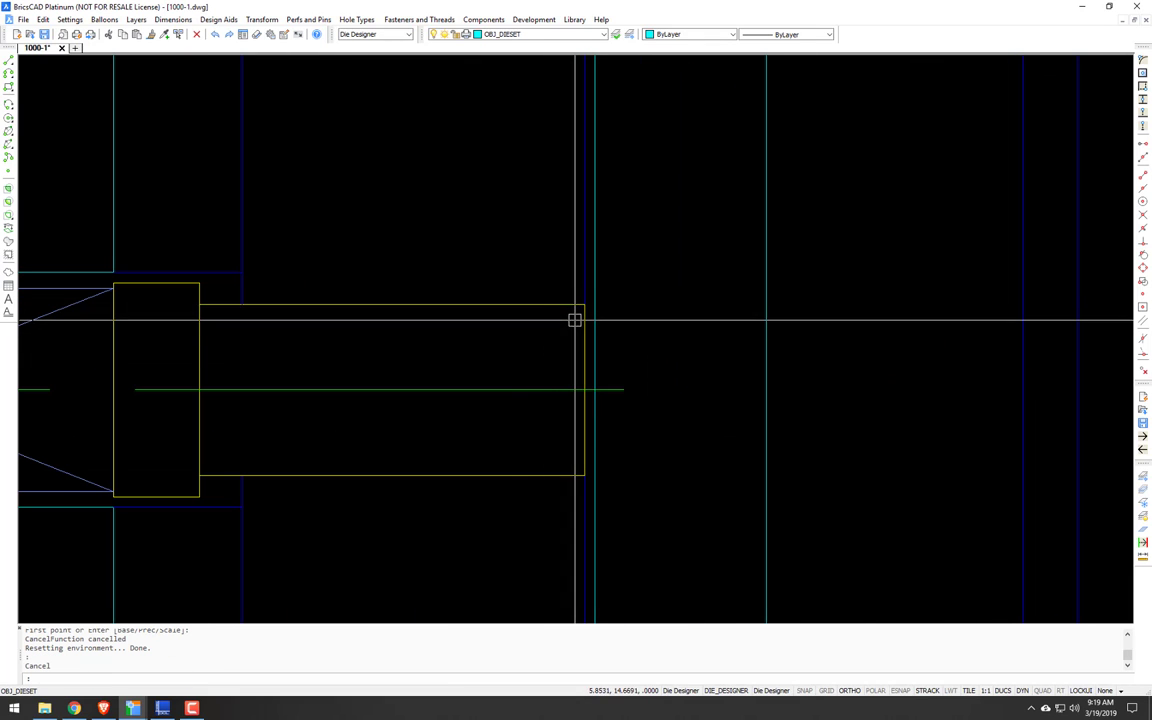
pyautogui.write('f')
pyautogui.press('Return')
pyautogui.write('r')
pyautogui.press('Return')
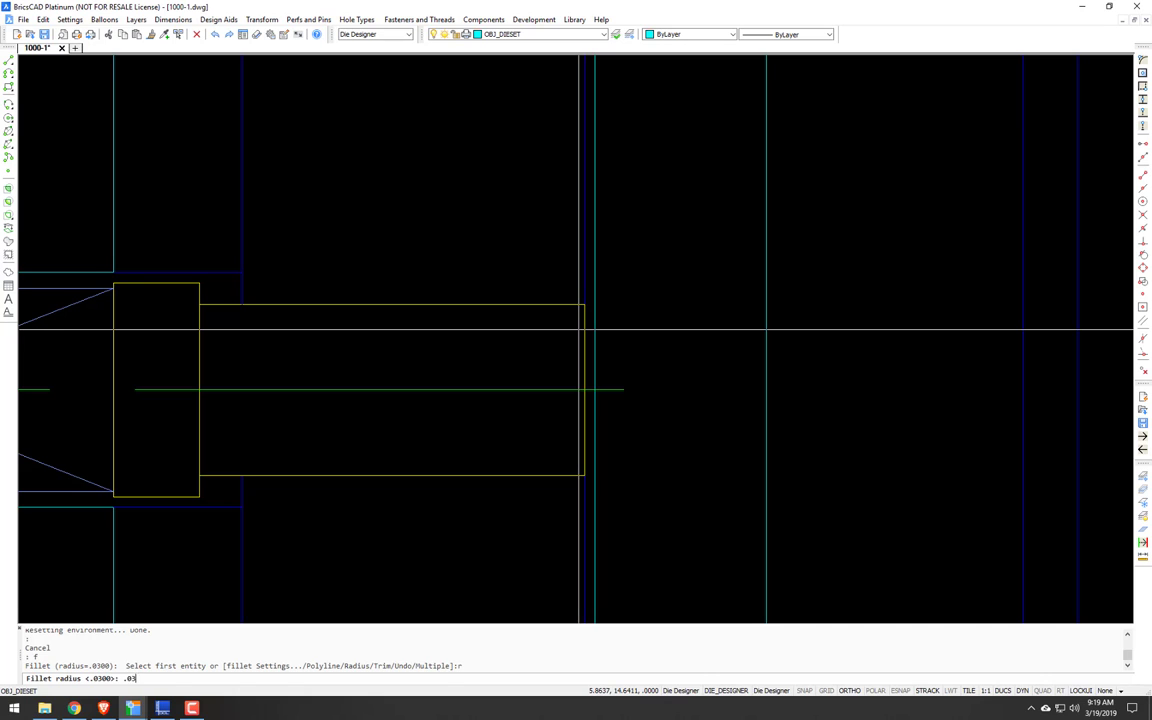
pyautogui.write('.03')
pyautogui.press('Return')
pyautogui.press('Return')
pyautogui.click(563, 305)
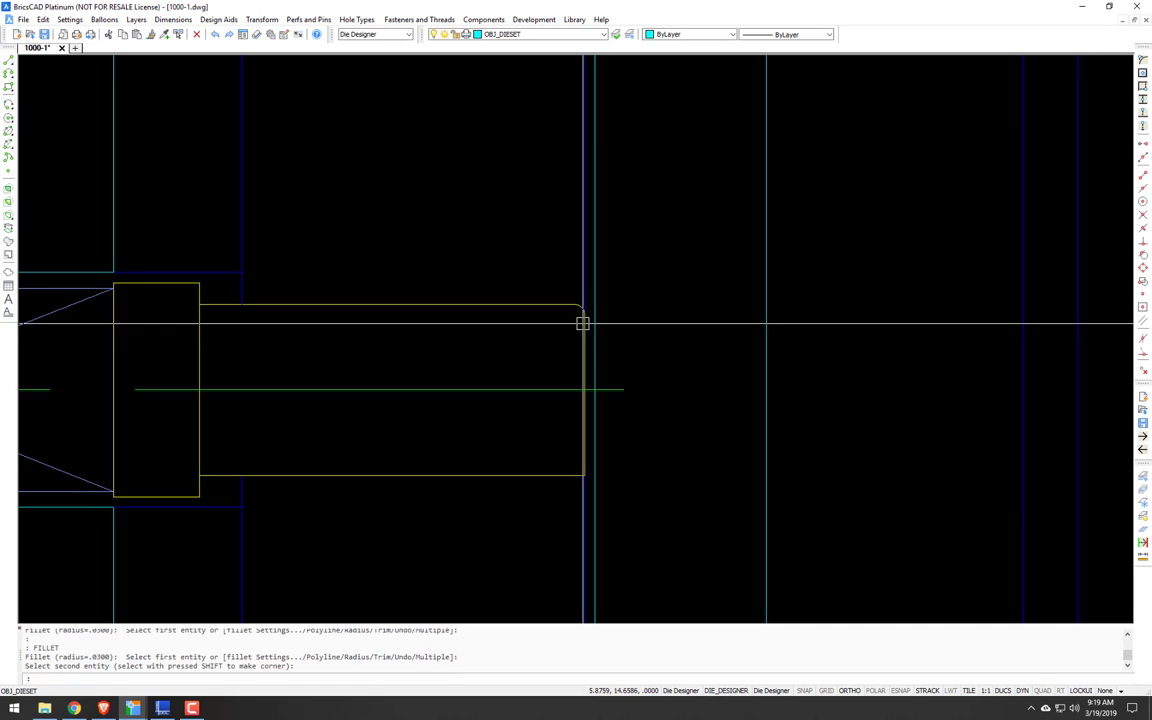
pyautogui.click(558, 471)
# Step: Extend the pin shank's edge lines past the fillets to the plate edge at the tip
pyautogui.write('ex')
pyautogui.press('Return')
pyautogui.press('Return')
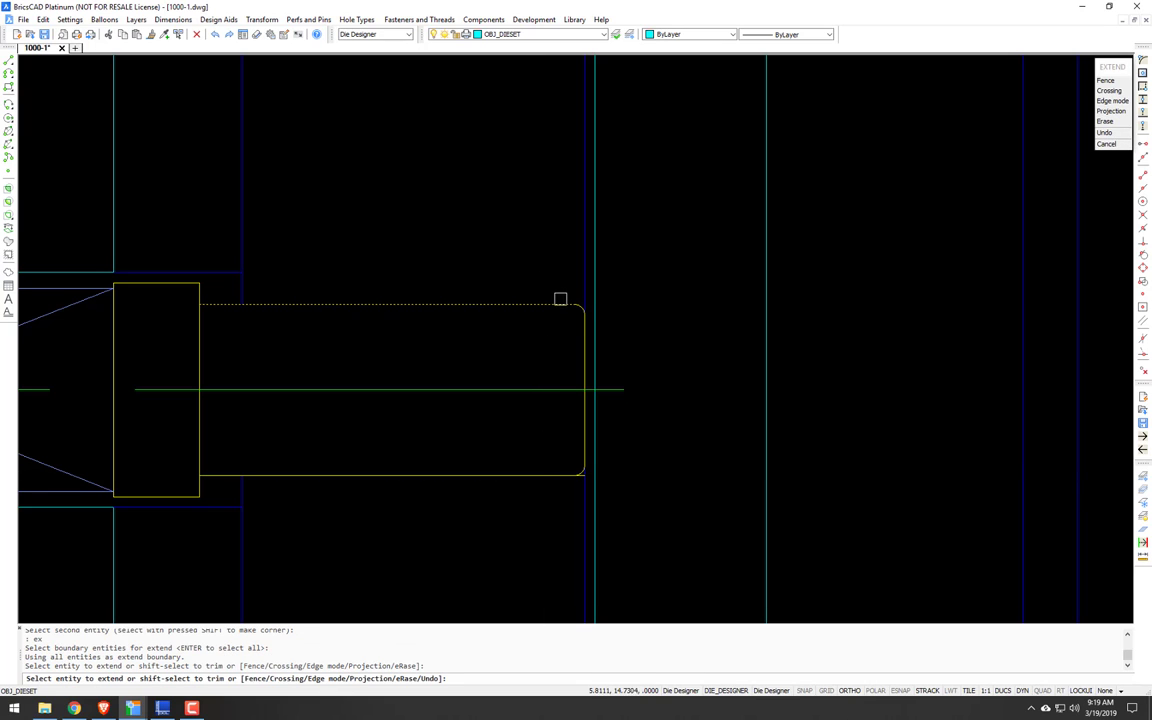
pyautogui.press('Escape')
# Step: Trim the plate edge at the pin's tip between the shank's upper and lower lines, using them as cutting edges
pyautogui.write('t')
pyautogui.press('Return')
pyautogui.click(543, 301)
pyautogui.click(506, 355)
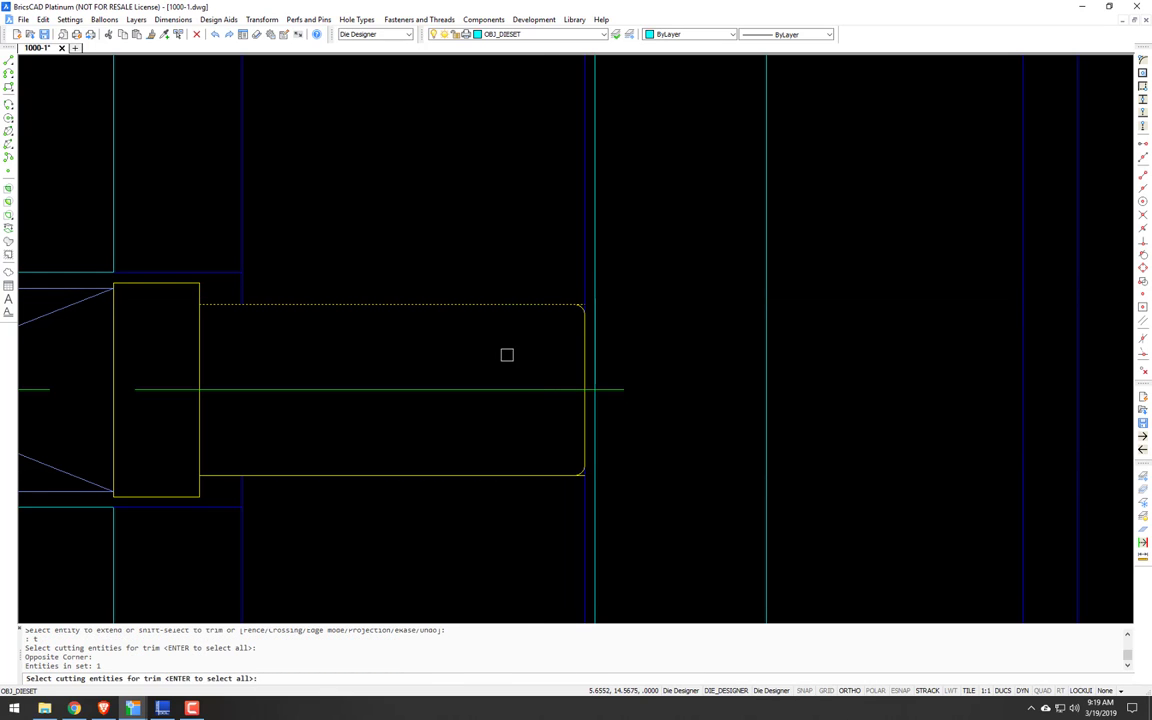
pyautogui.click(530, 456)
pyautogui.click(523, 489)
pyautogui.scroll(5, 584, 472)
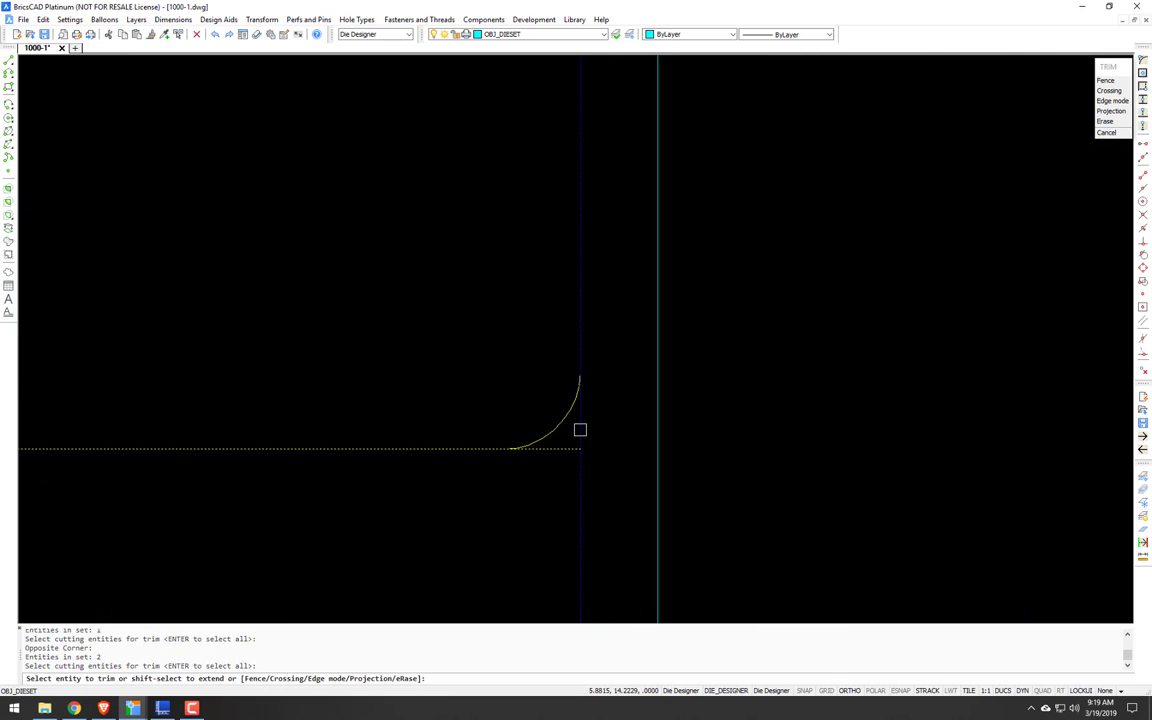
pyautogui.click(562, 448)
pyautogui.press('Return')
# Step: Measure the compressed length of the die spring in the side view
pyautogui.scroll(-10, 596, 419)
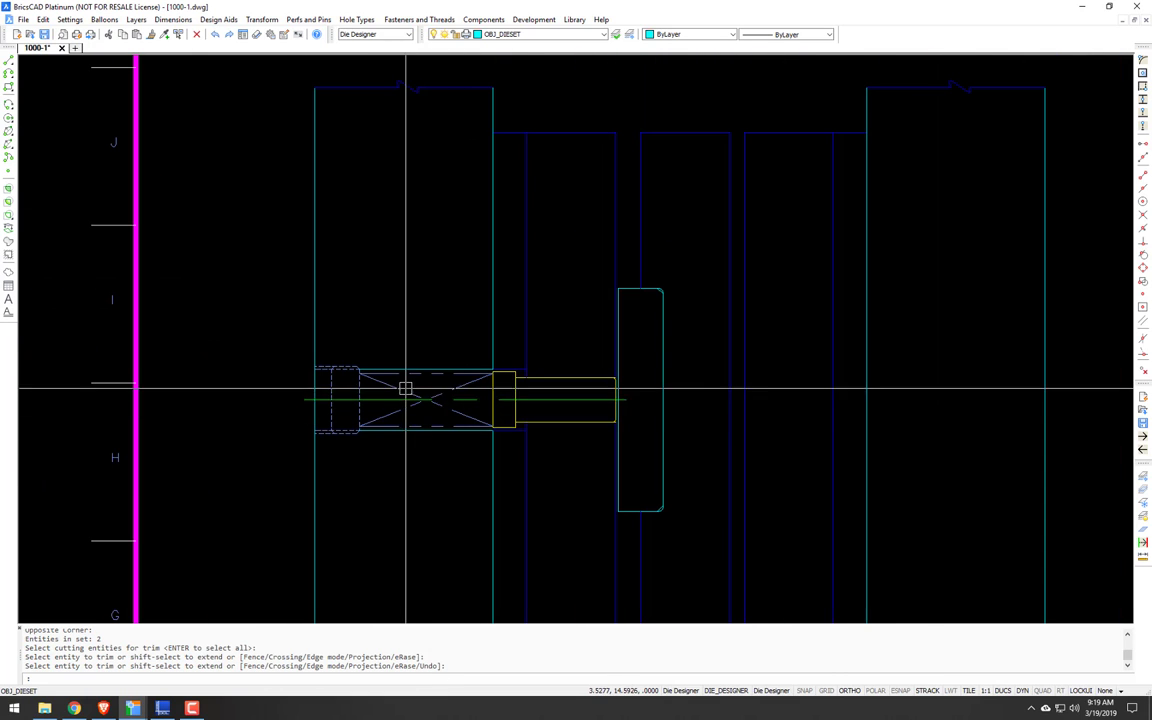
pyautogui.scroll(3, 406, 387)
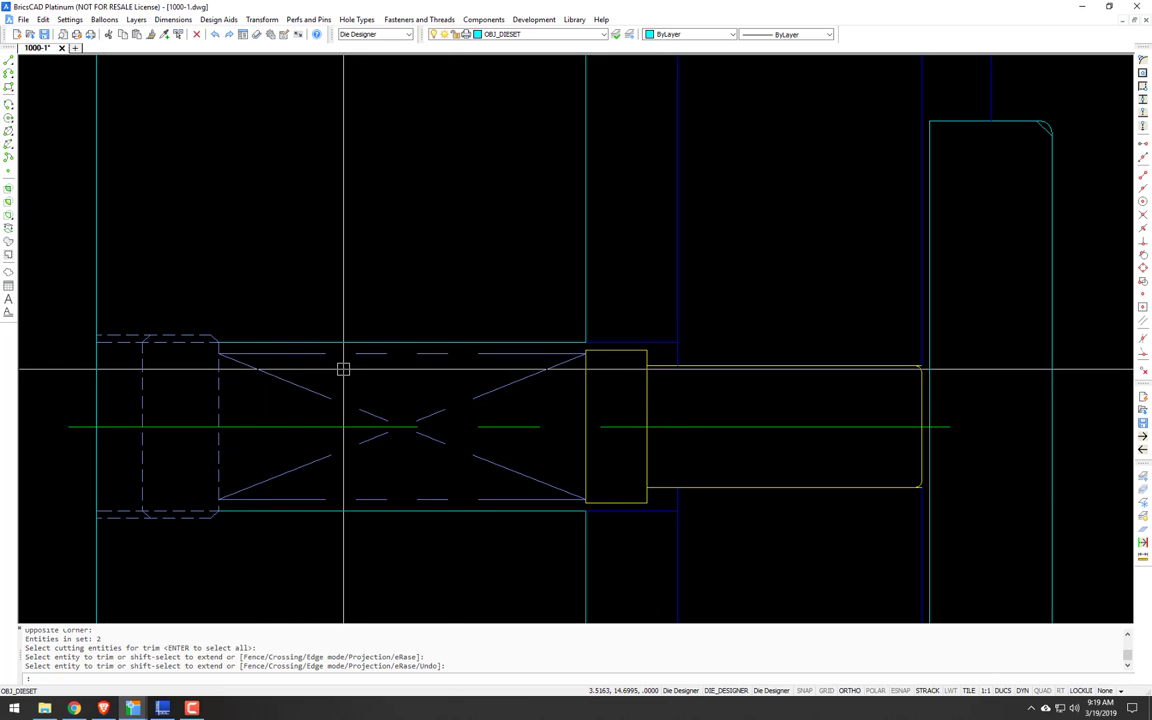
pyautogui.write('d')
pyautogui.press('Return')
pyautogui.press('Return')
pyautogui.click(308, 353)
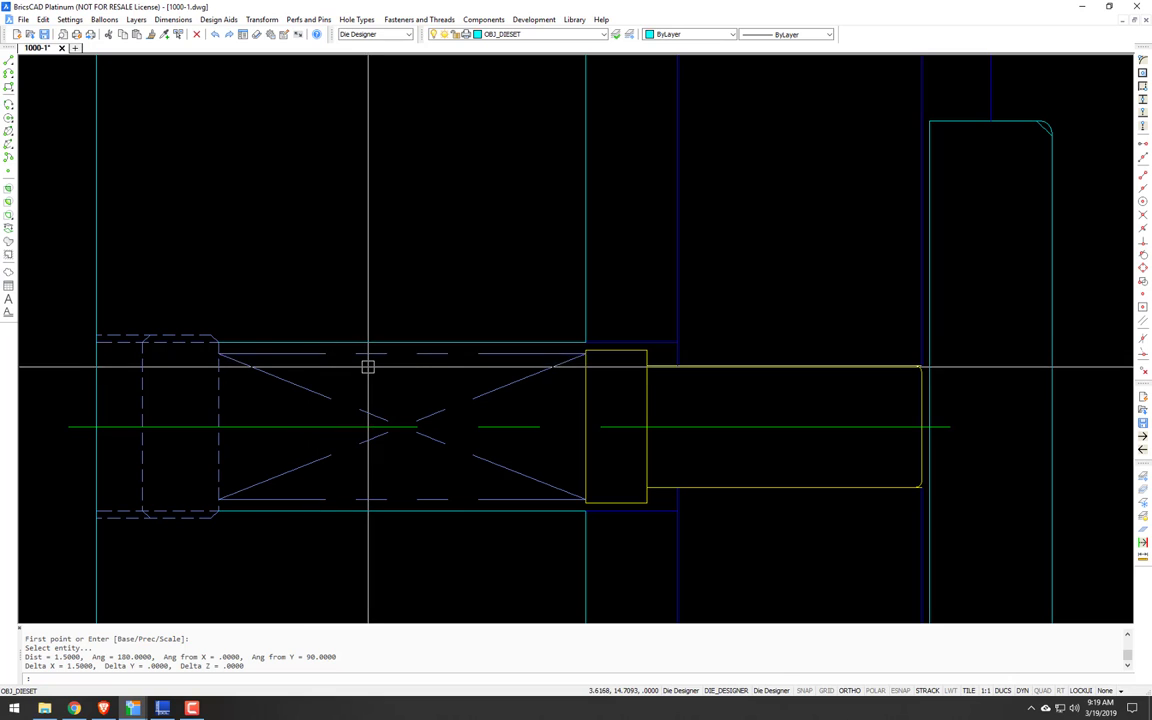
# Step: Insert a blue Danly die spring, diameter 0.625 and length 1.75, in Plan view at the plunger pin's centre
pyautogui.scroll(-5, 368, 367)
pyautogui.moveTo(622, 360); pyautogui.dragTo(294, 383, button='middle')
pyautogui.scroll(7, 480, 380)
pyautogui.write('sg')
pyautogui.press('Return')
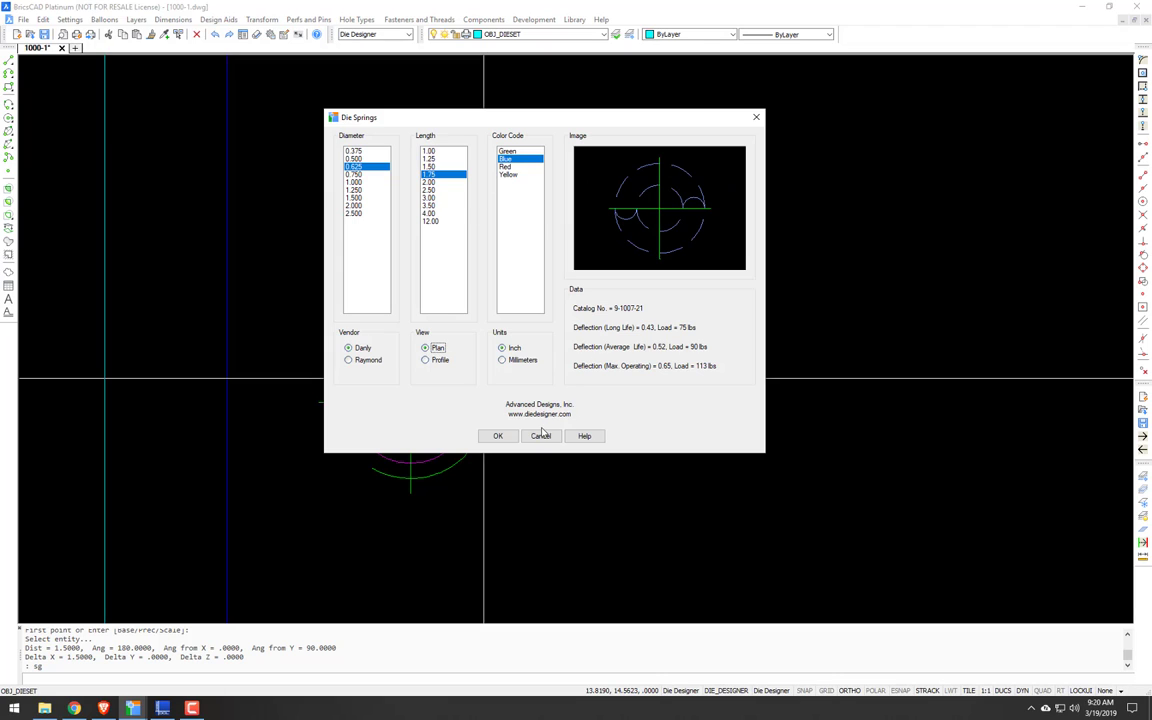
pyautogui.click(497, 436)
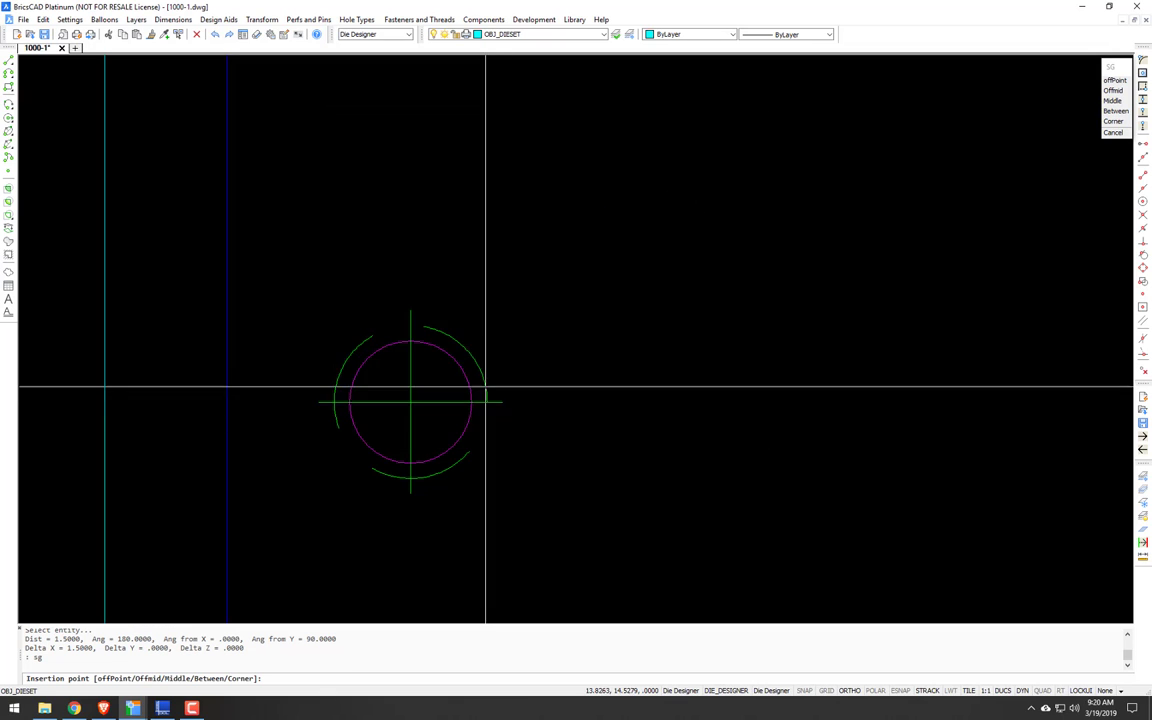
pyautogui.click(478, 357)
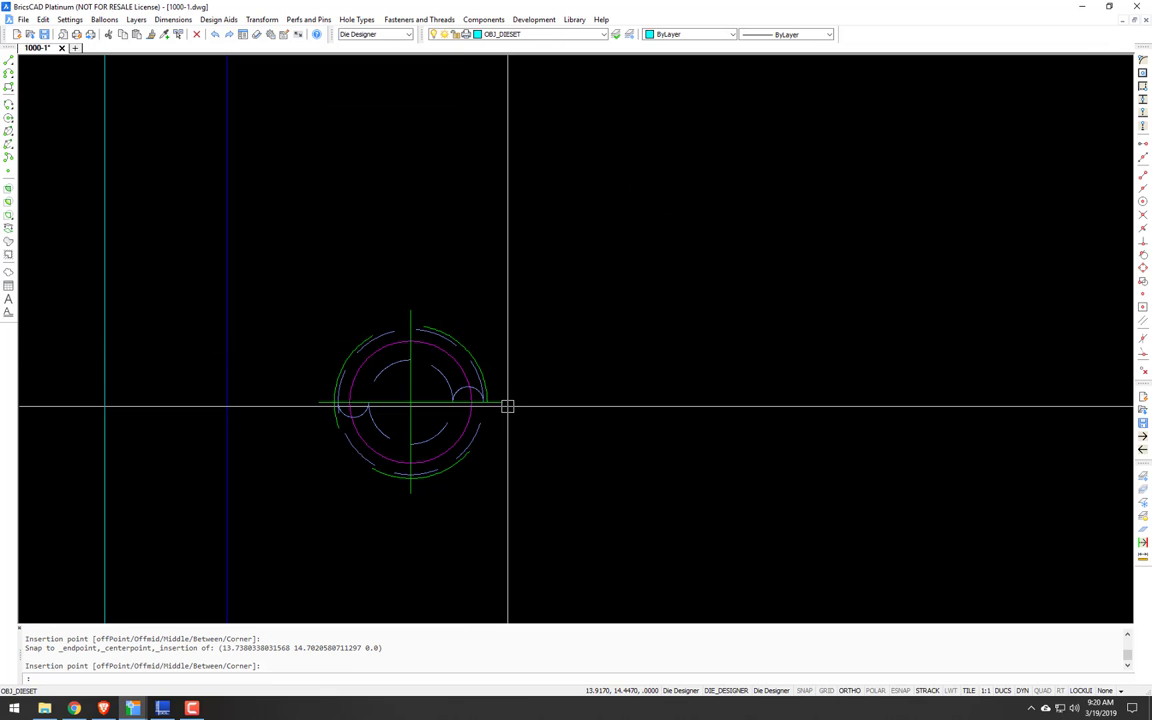
# Step: Insert a 3/4-16 Unified Style-H screw cap in Plan - Tap From Farside view at the plunger pin's centre
pyautogui.write('un')
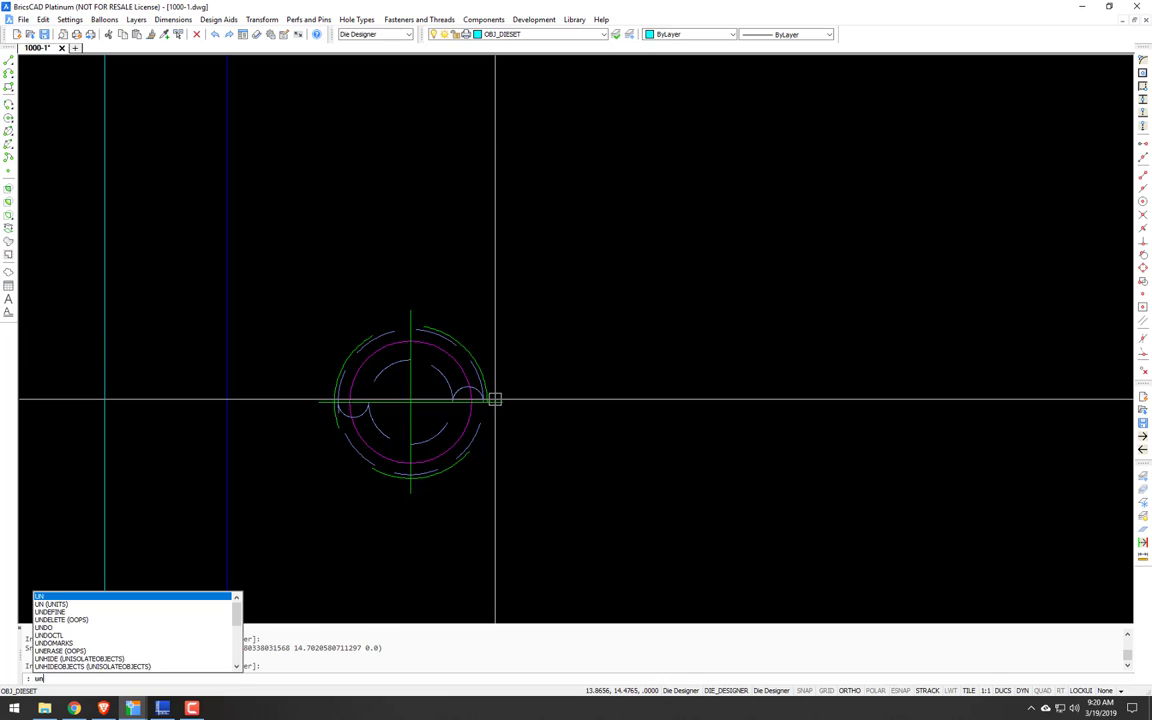
pyautogui.press('Return')
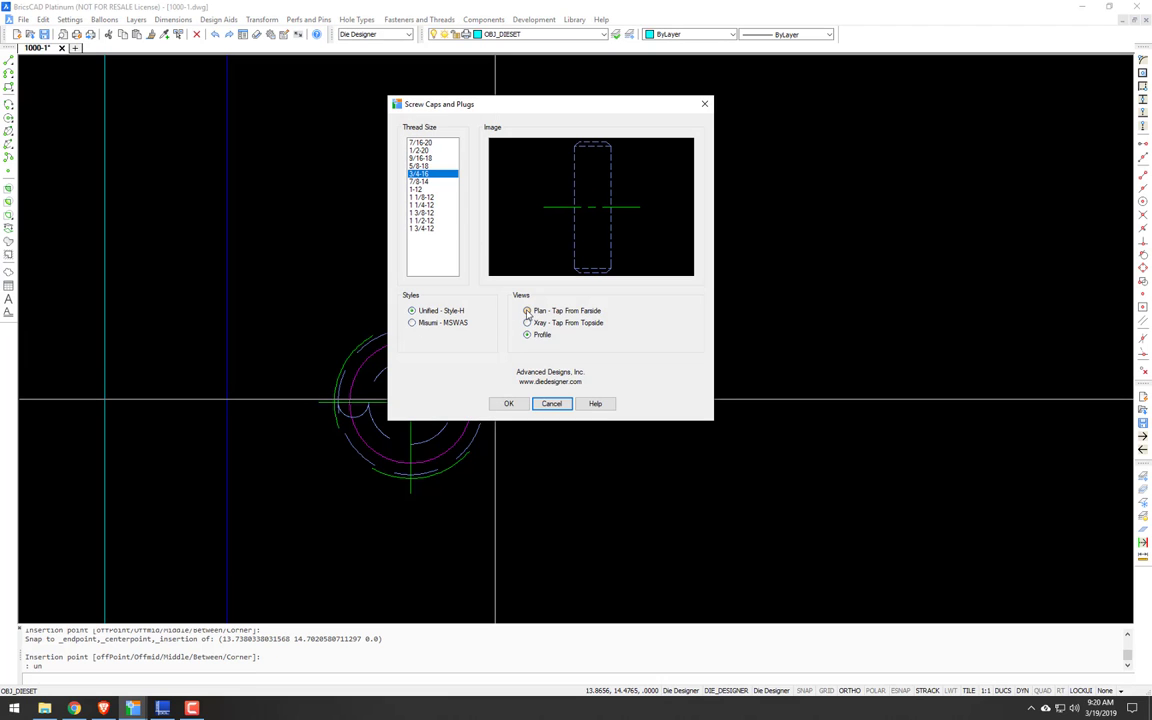
pyautogui.click(508, 404)
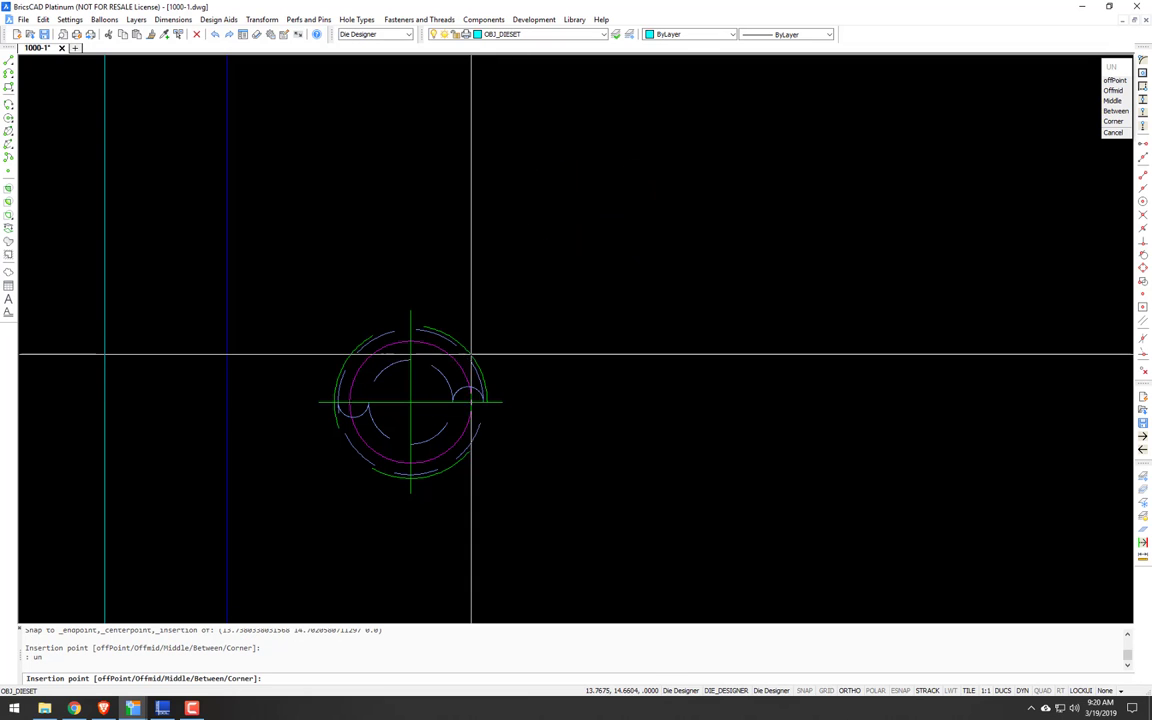
# Step: Copy the plan-view plunger pin assembly to a point 0.75 inside the midpoint of the die plate's right edge
pyautogui.scroll(-2, 510, 409)
pyautogui.scroll(-3, 510, 409)
pyautogui.moveTo(597, 414); pyautogui.dragTo(405, 376, button='middle')
pyautogui.press('Escape')
pyautogui.press('Escape')
pyautogui.write('co')
pyautogui.press('Return')
pyautogui.click(348, 276)
pyautogui.click(256, 381)
pyautogui.press('Return')
pyautogui.click(300, 370)
pyautogui.keyDown('shift'); pyautogui.rightClick(505, 372); pyautogui.keyUp('shift')
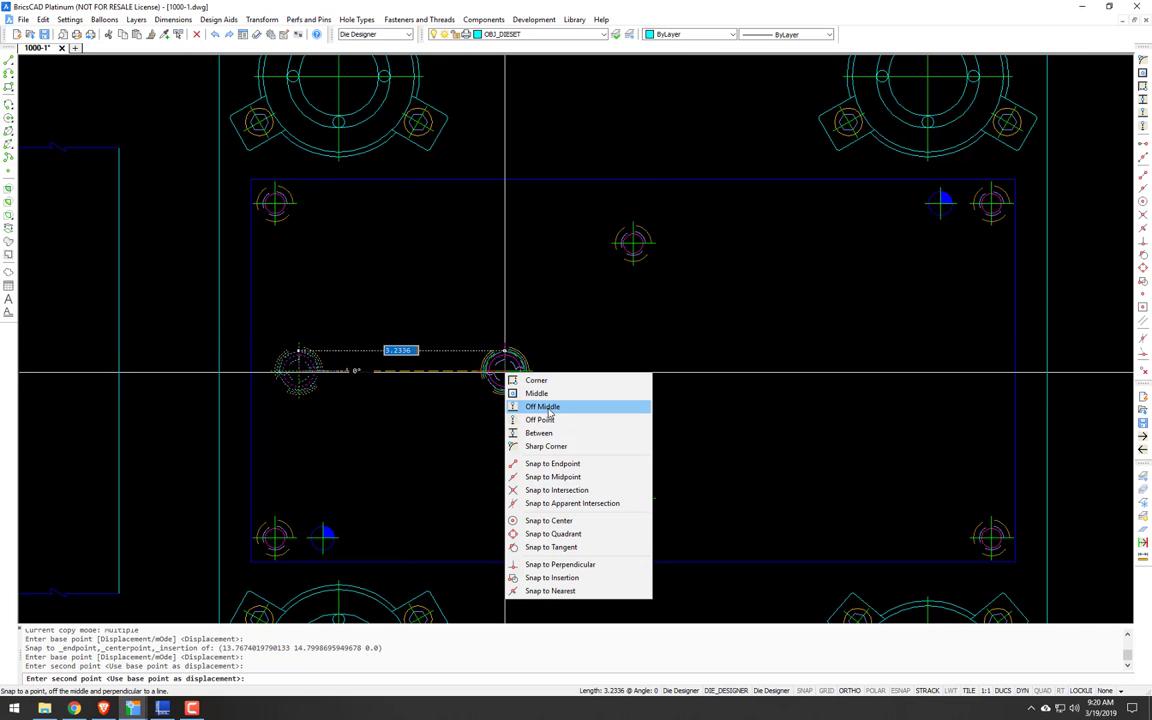
pyautogui.click(545, 407)
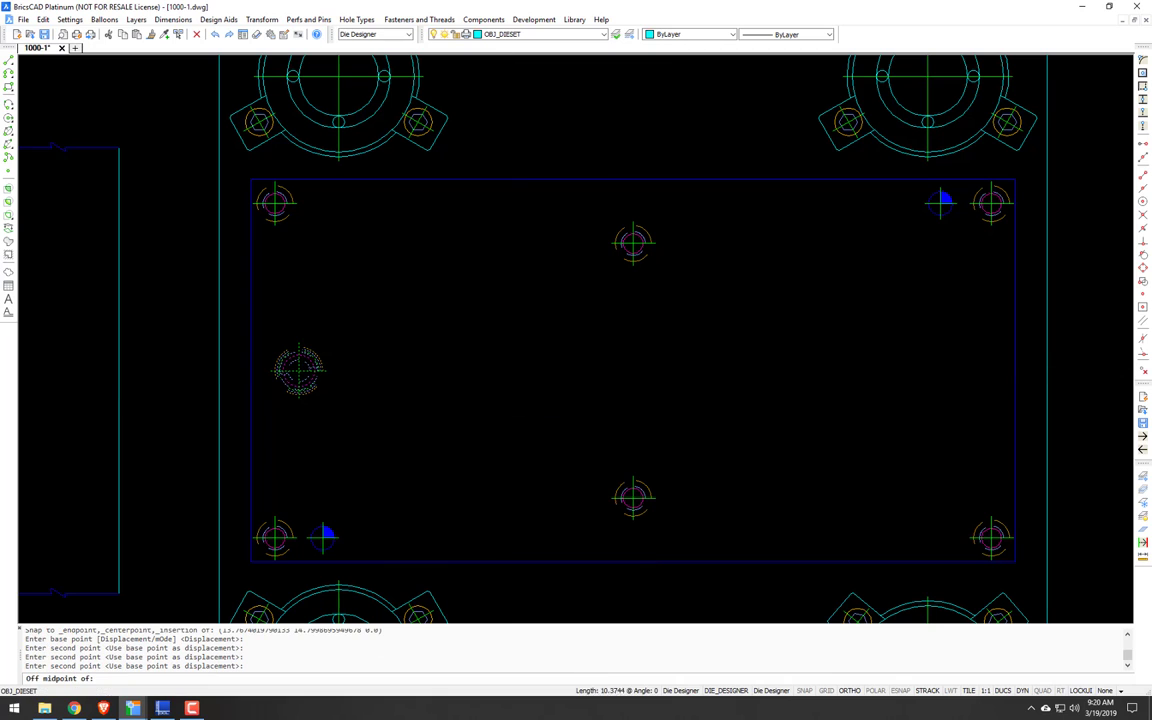
pyautogui.click(967, 360)
pyautogui.click(965, 362)
pyautogui.press('Return')
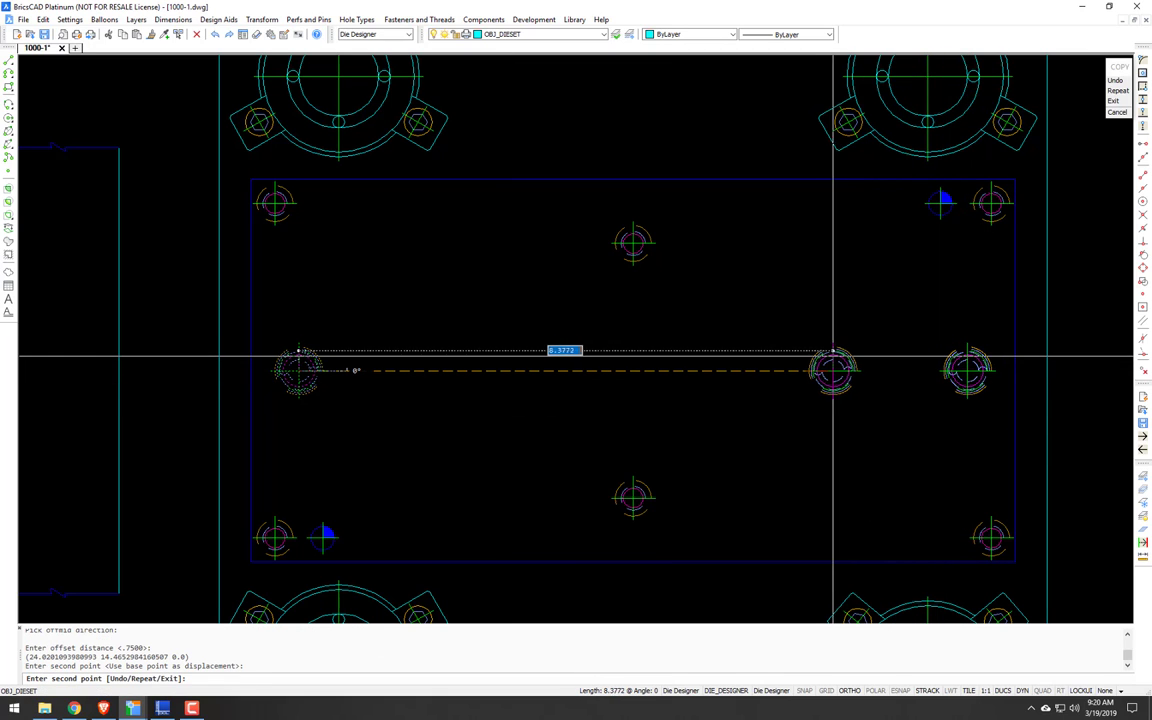
# Step: Place another copy of the plunger pin assembly at the plate's middle, in line with the upper centre screw, and end copying
pyautogui.scroll(2, 700, 250)
pyautogui.scroll(3, 640, 280)
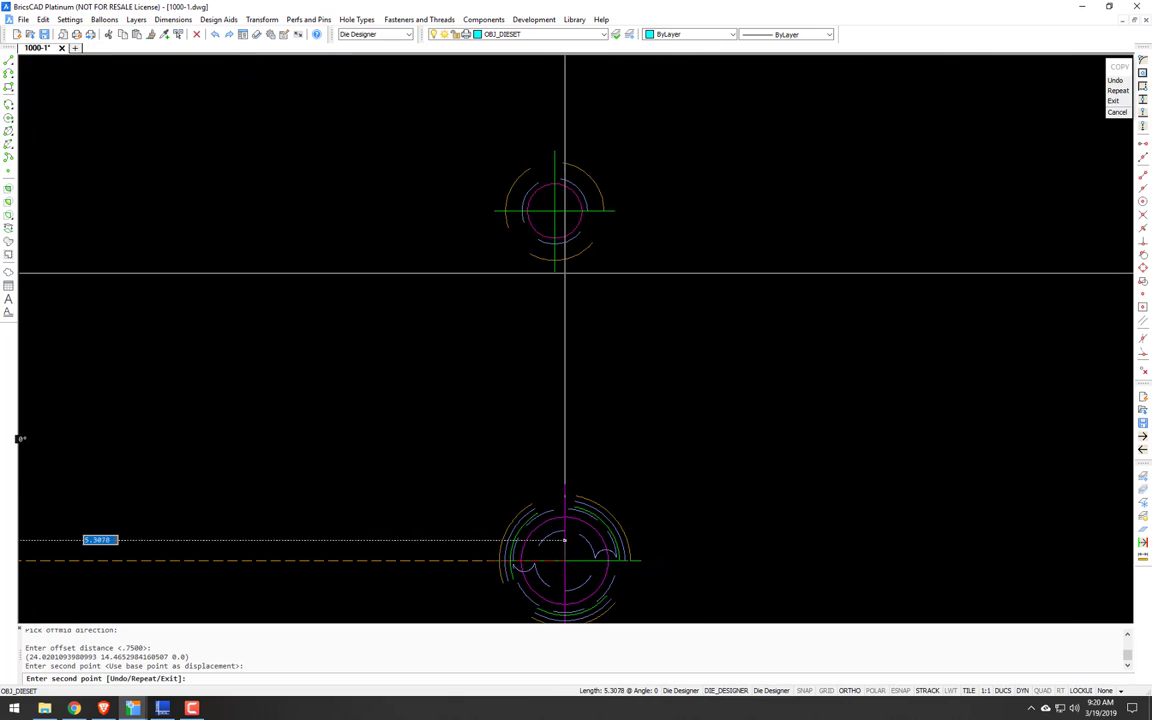
pyautogui.click(555, 272)
pyautogui.scroll(-6, 650, 265)
pyautogui.press('Return')
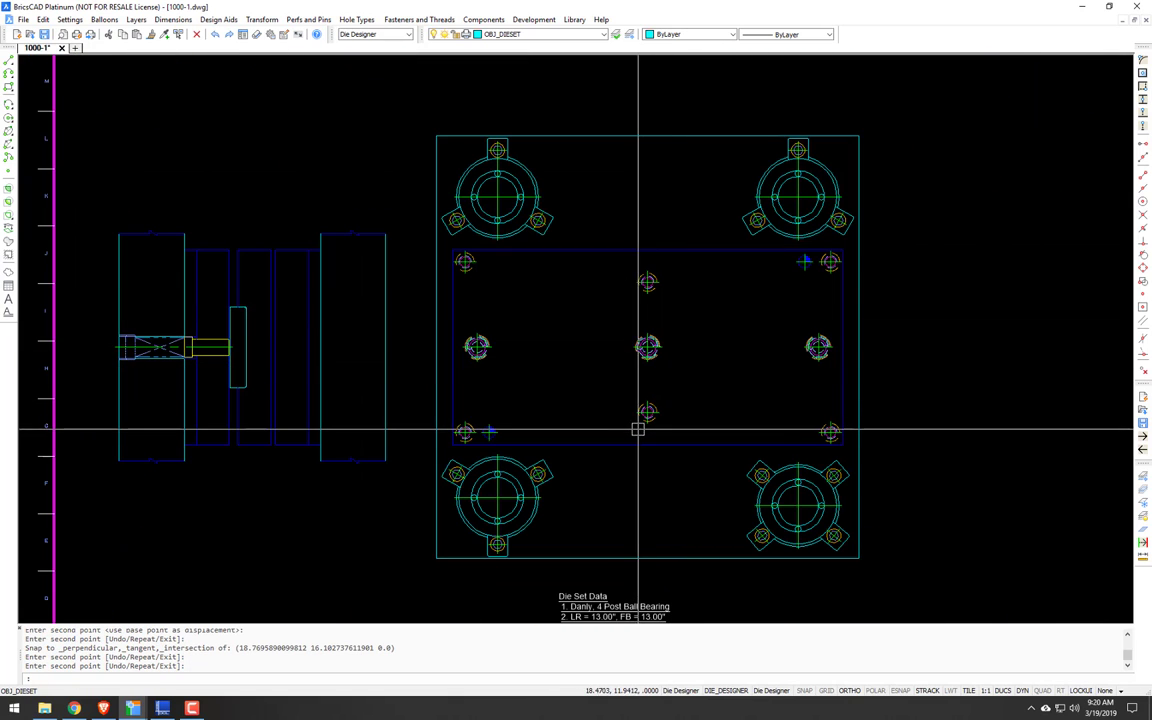
# Step: Duplicate the plunger pin with the TOUCH command at three open spots between the left and middle pin assemblies
pyautogui.moveTo(729, 446)
pyautogui.mouseDown(button='middle')
pyautogui.moveTo(611, 428)
pyautogui.moveTo(621, 476)
pyautogui.mouseUp(button='middle')
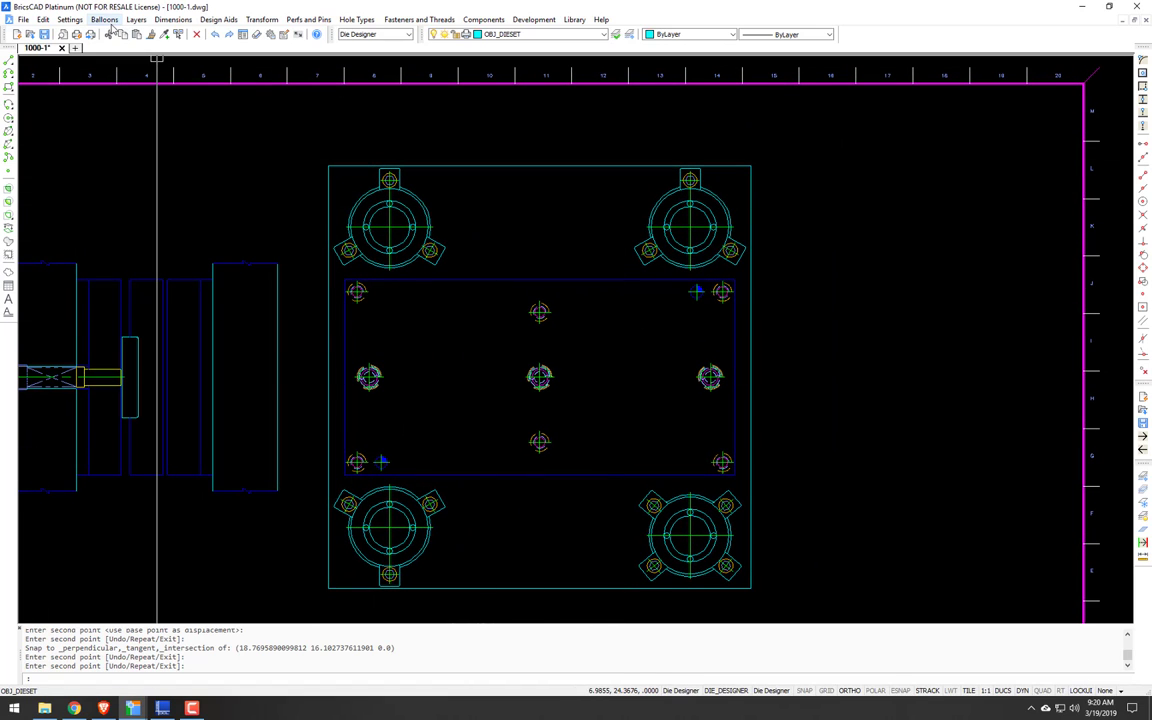
pyautogui.scroll(10, 368, 365)
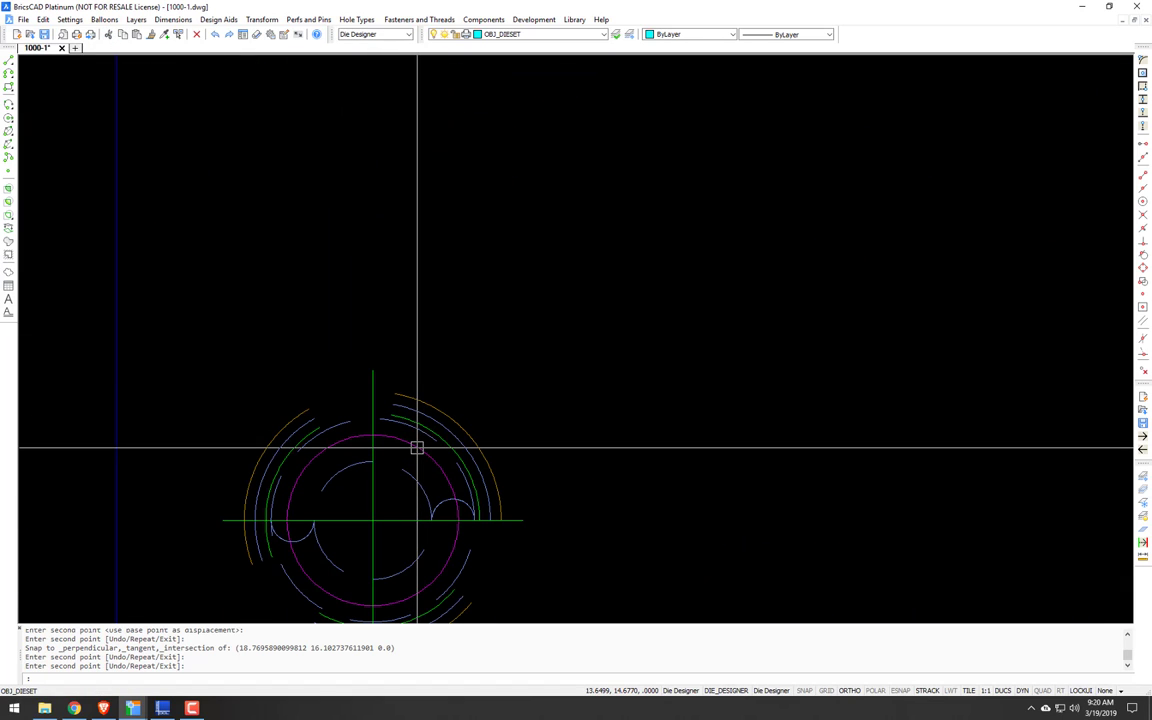
pyautogui.scroll(-8, 410, 445)
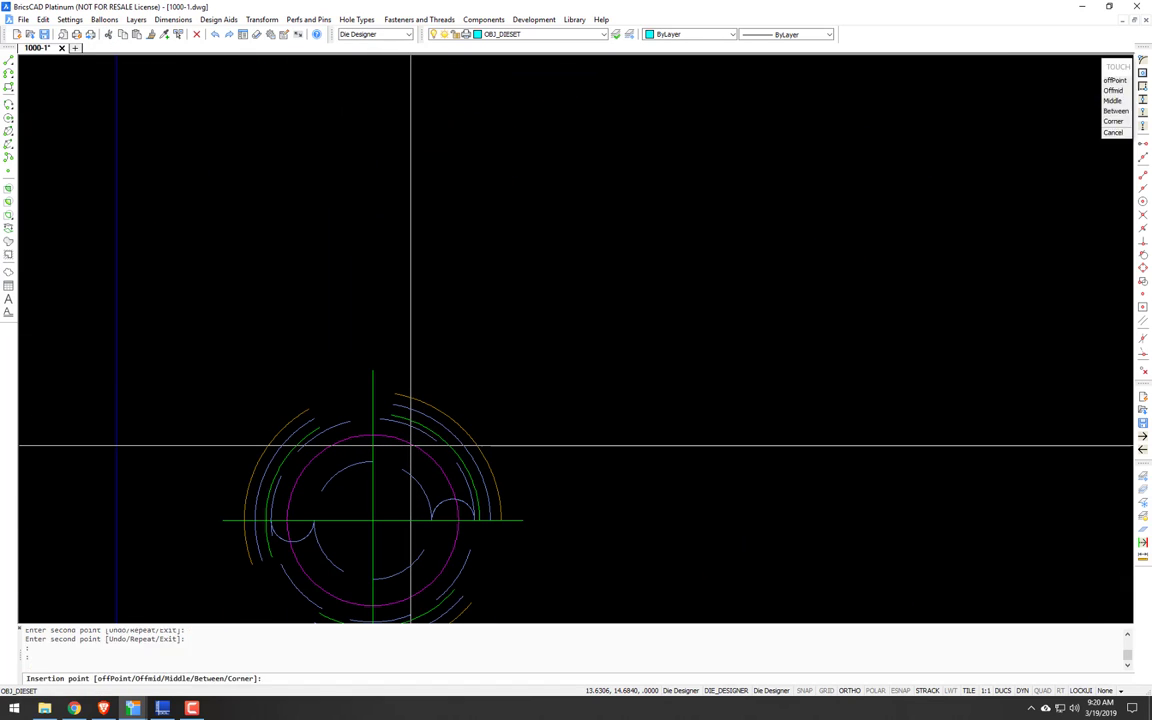
pyautogui.click(548, 286)
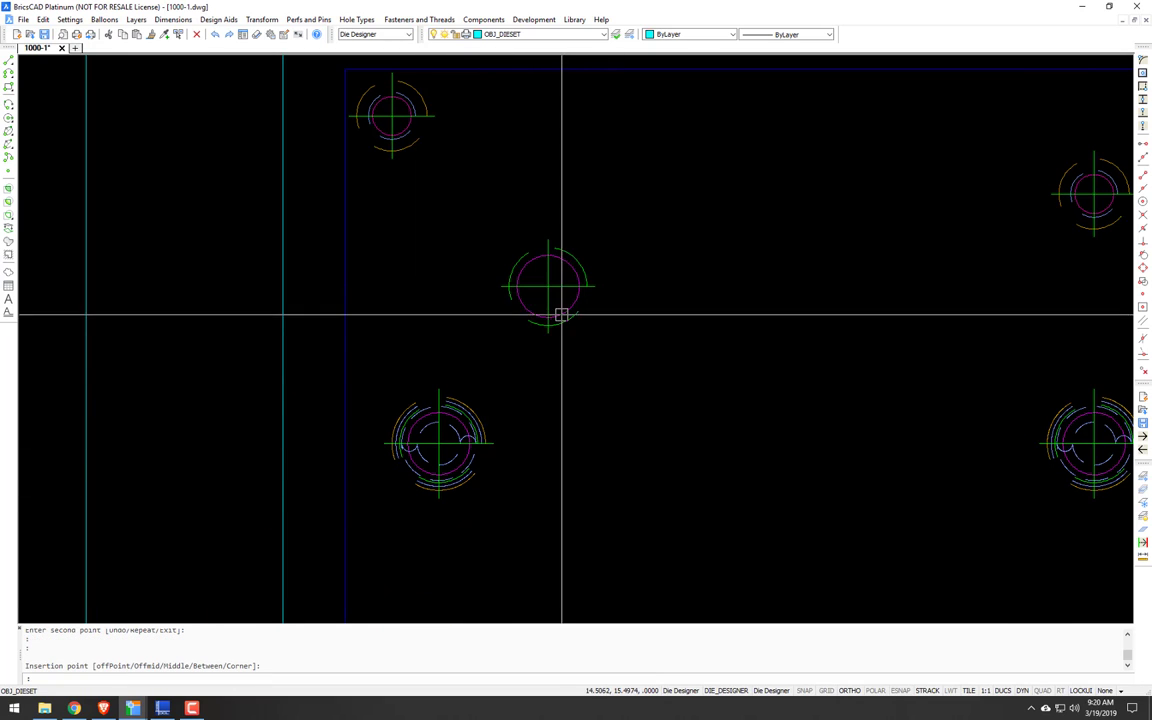
pyautogui.click(658, 379)
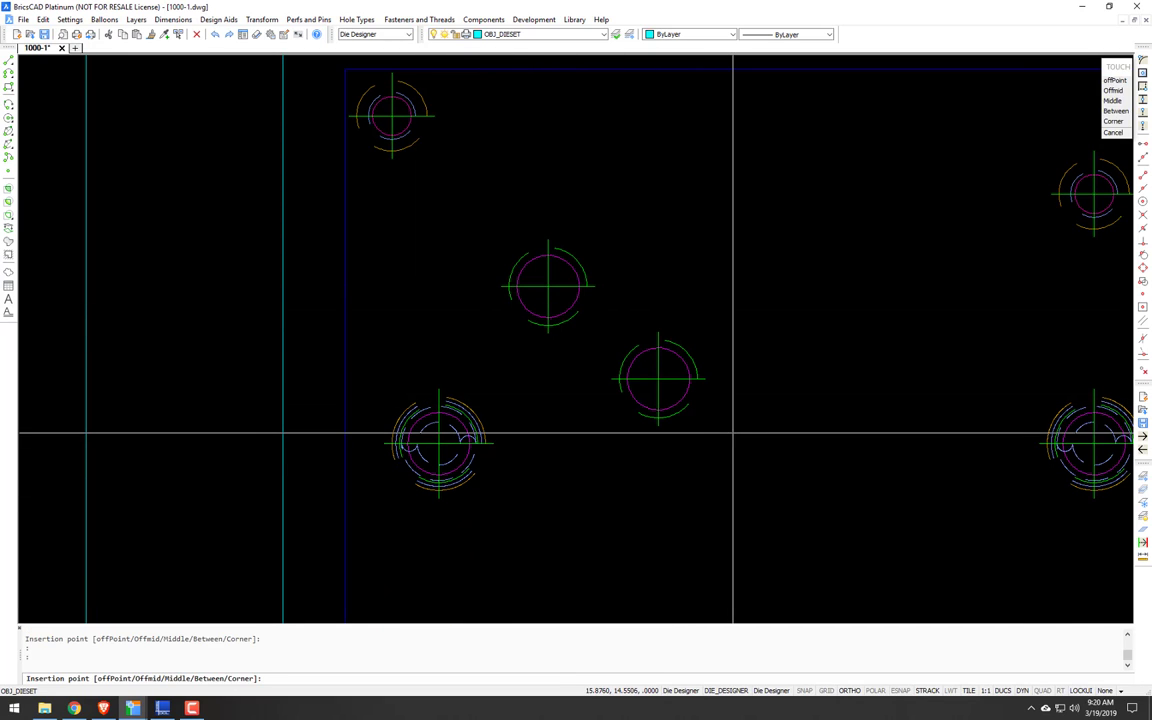
pyautogui.click(733, 433)
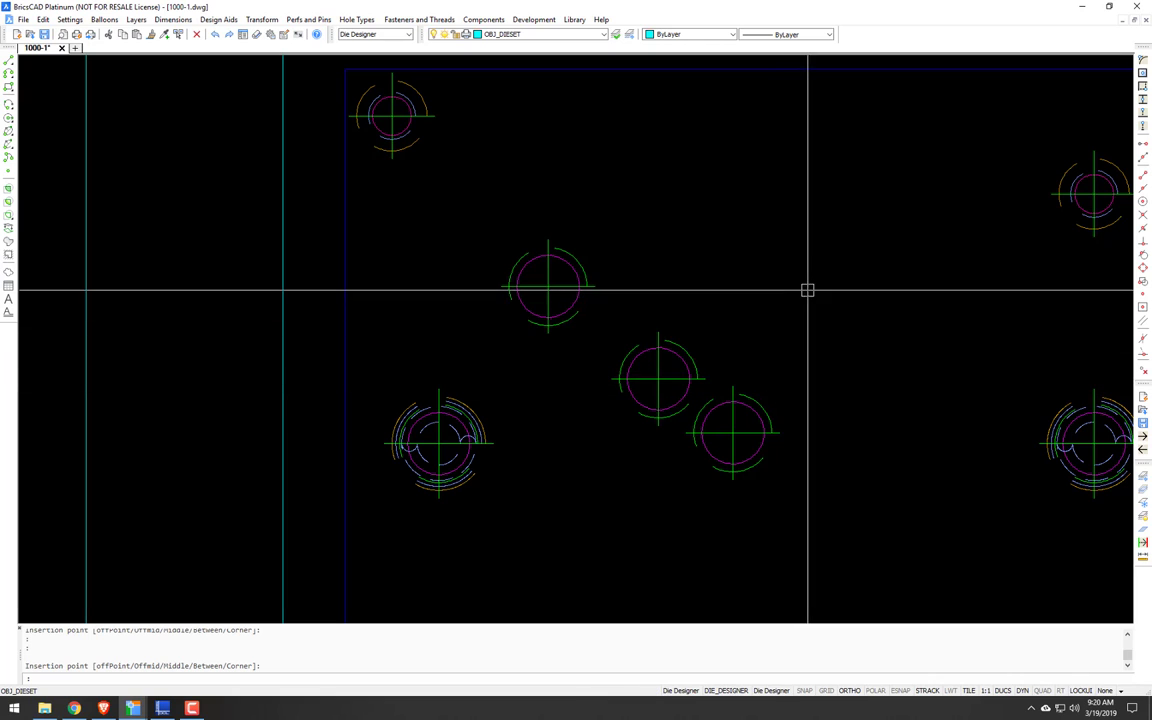
pyautogui.press('Escape')
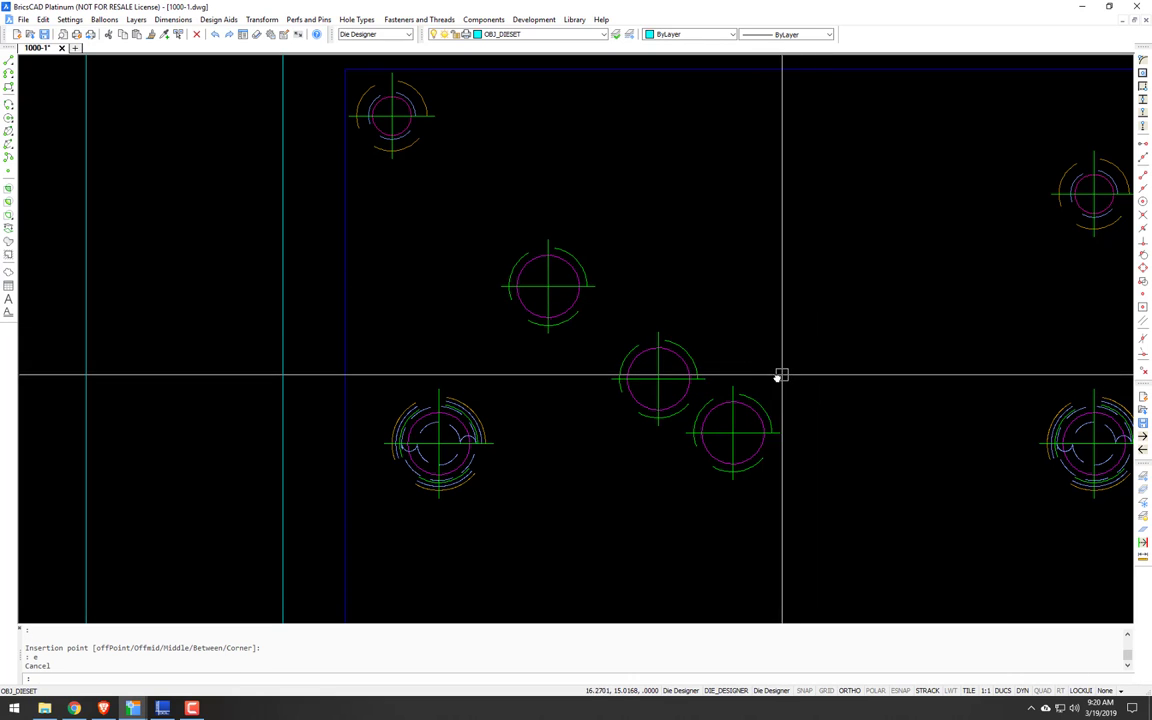
# Step: Transform the three duplicated plunger pins into plain holes with the OT command
pyautogui.moveTo(774, 378); pyautogui.dragTo(683, 366, button='middle')
pyautogui.write('ot')
pyautogui.press('Return')
pyautogui.click(758, 213)
pyautogui.click(462, 475)
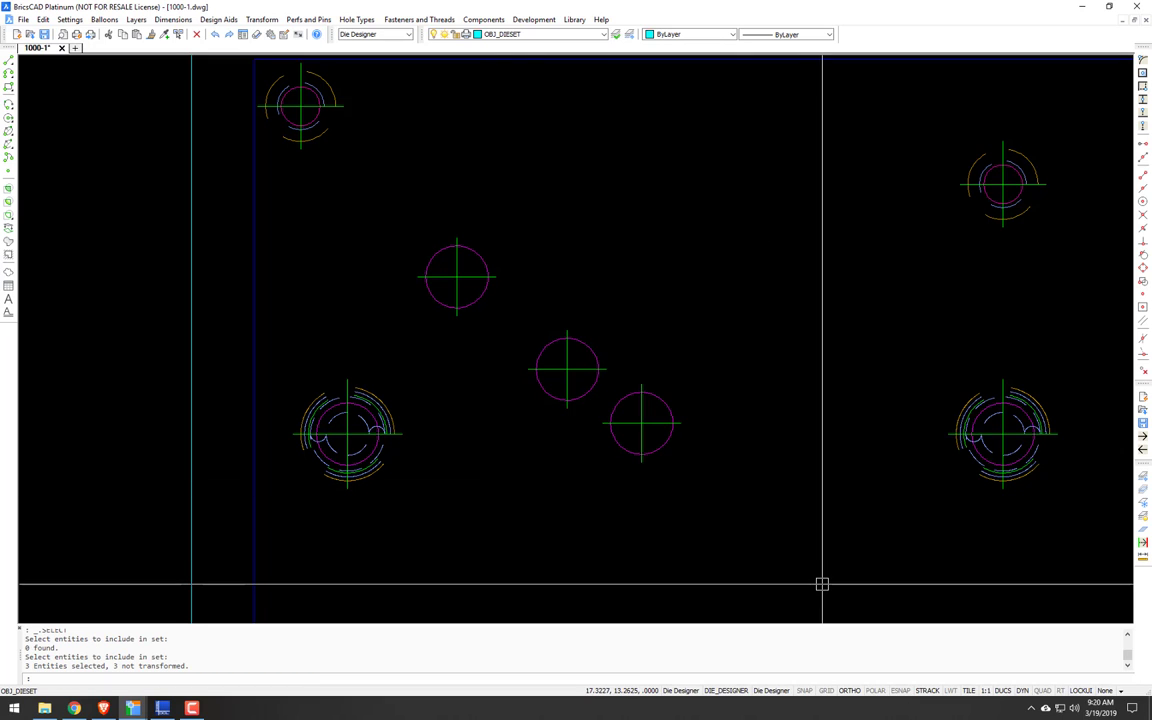
# Step: Create hole data for the three holes with the HD command and place the note below them
pyautogui.write('hd')
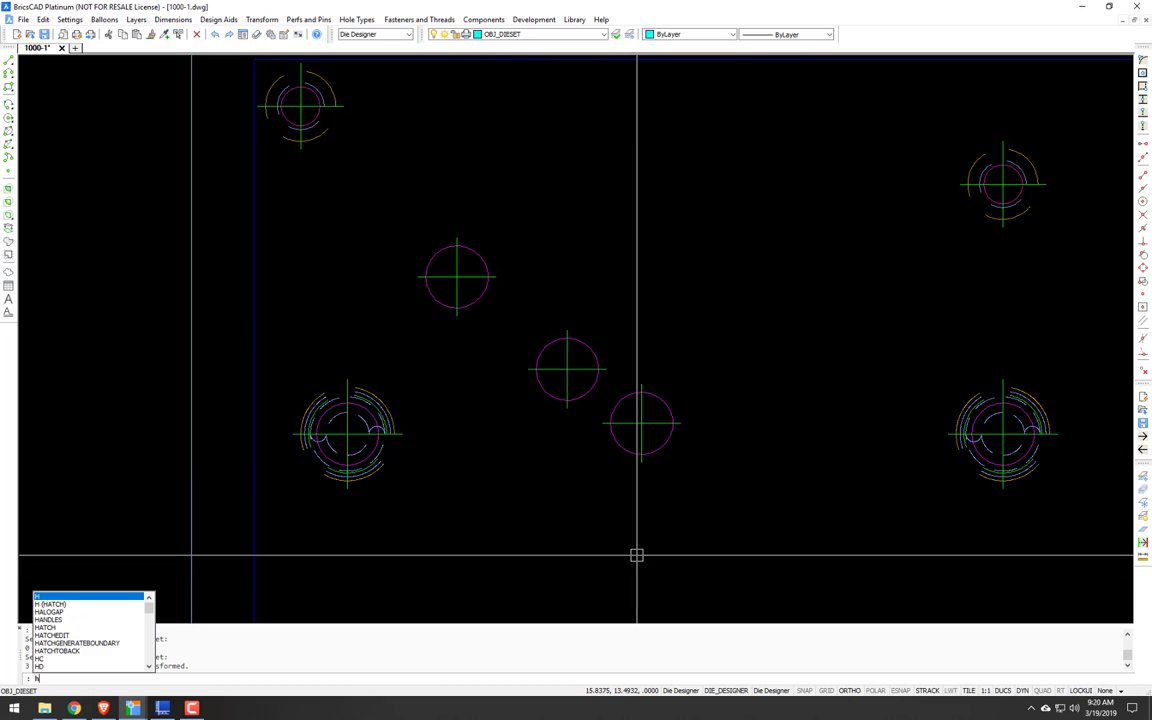
pyautogui.press('Return')
pyautogui.click(705, 216)
pyautogui.click(445, 510)
pyautogui.press('Return')
pyautogui.click(535, 525)
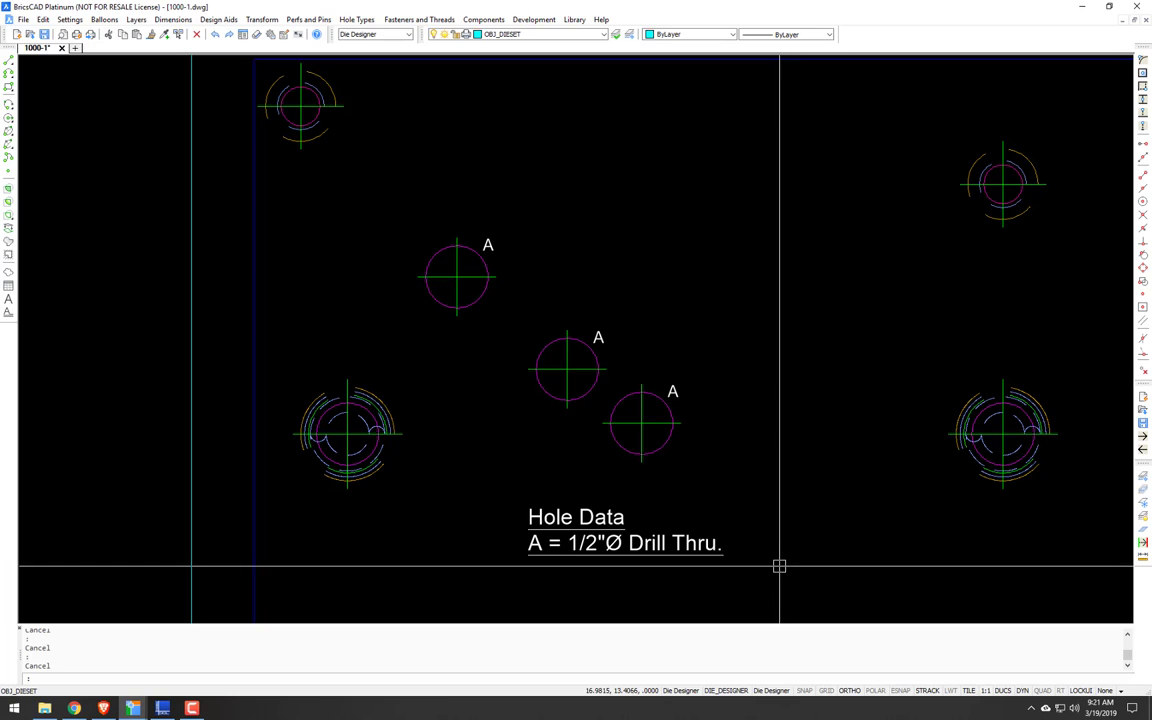
# Step: Erase the three sample holes together with their A labels and the Hole Data note
pyautogui.write('e')
pyautogui.press('Return')
pyautogui.click(747, 183)
pyautogui.click(455, 588)
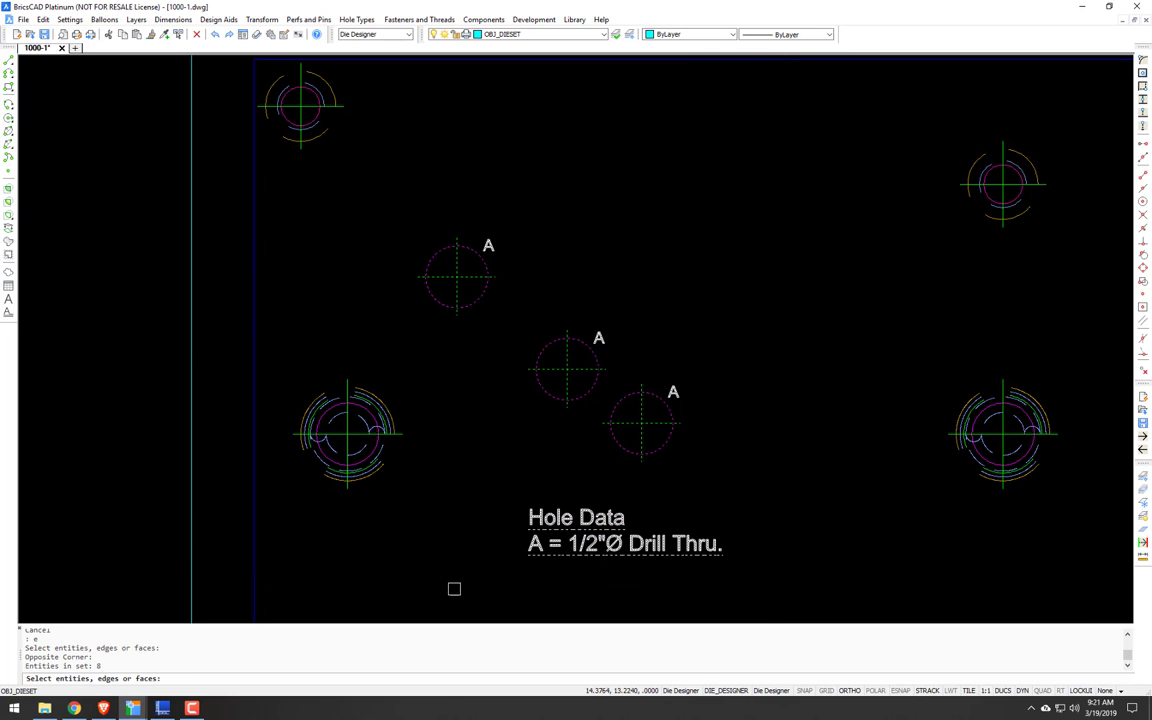
pyautogui.press('Return')
# Step: Draw split leader balloon 1 from the left plunger pin assembly, ending above the die set's upper left corner
pyautogui.scroll(-5, 514, 545)
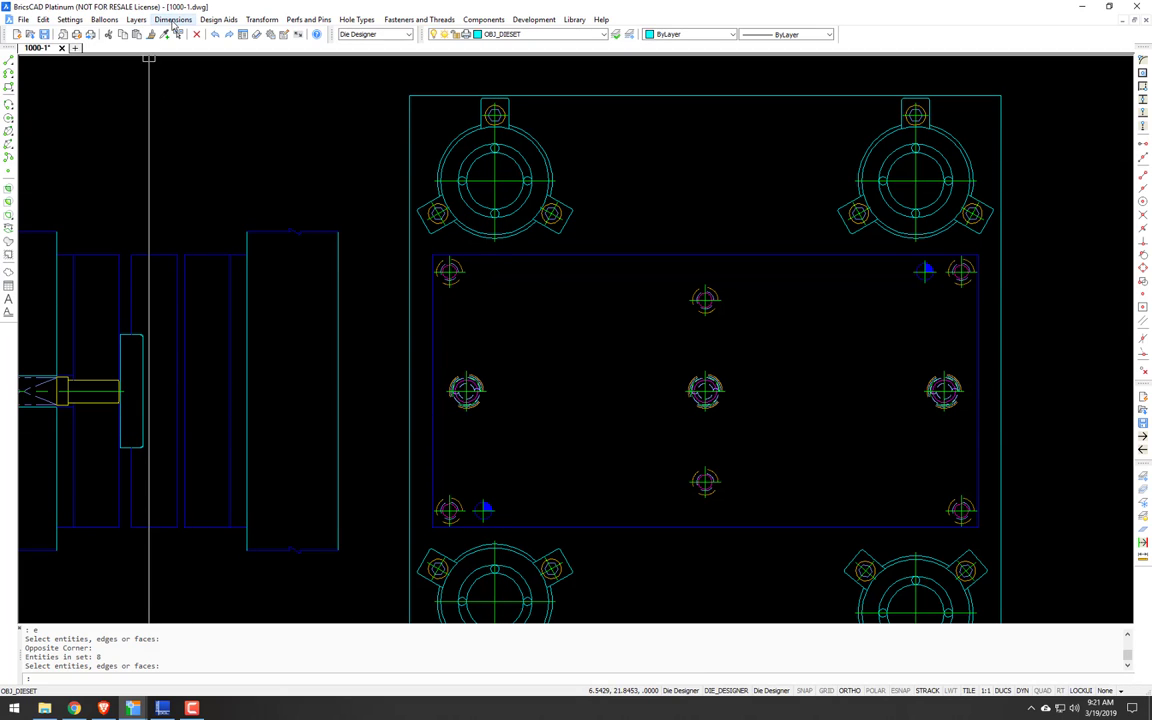
pyautogui.click(100, 21)
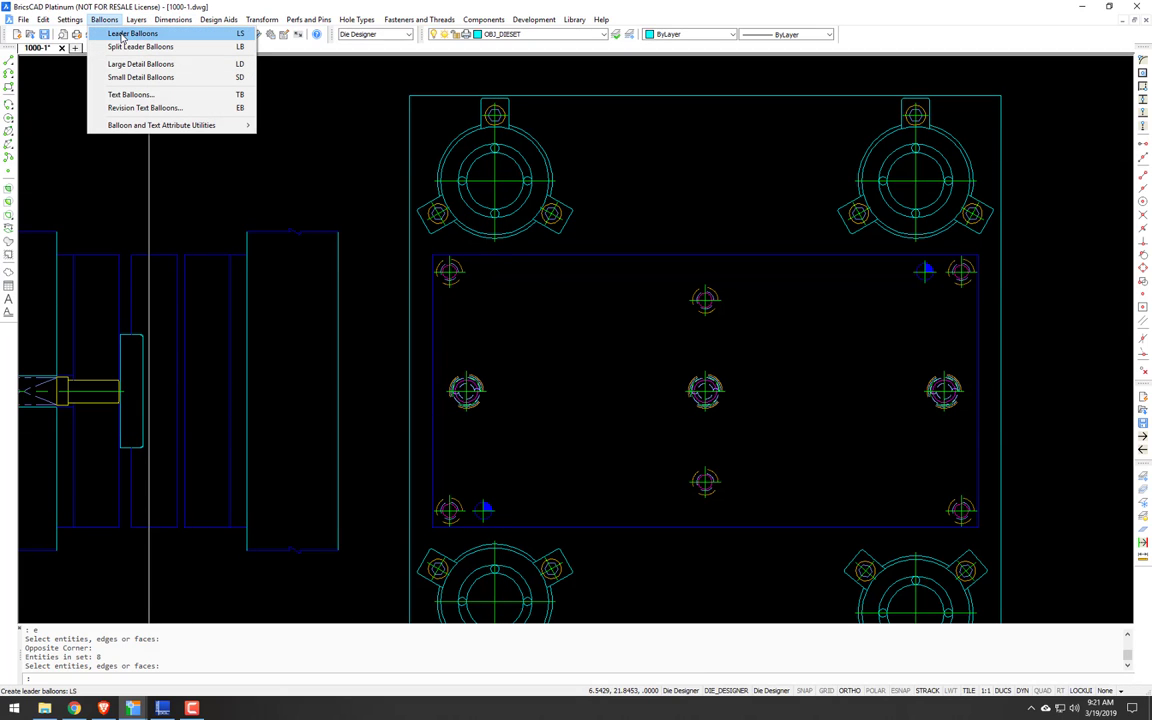
pyautogui.click(130, 47)
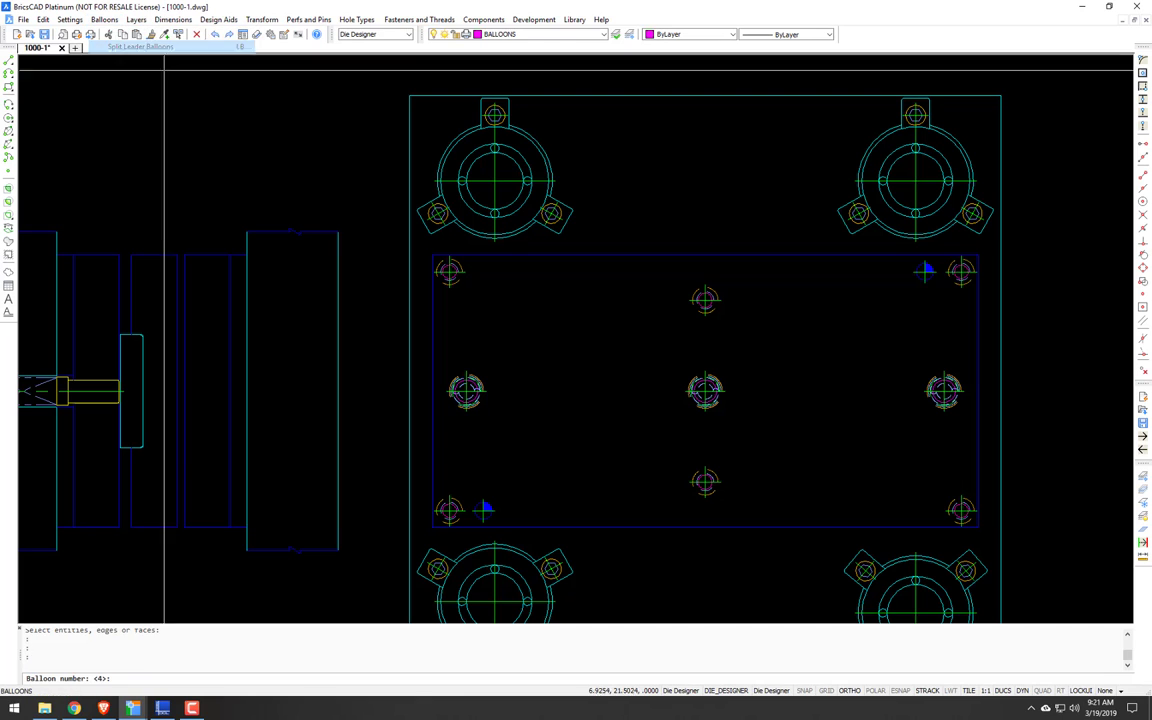
pyautogui.write('1')
pyautogui.press('Return')
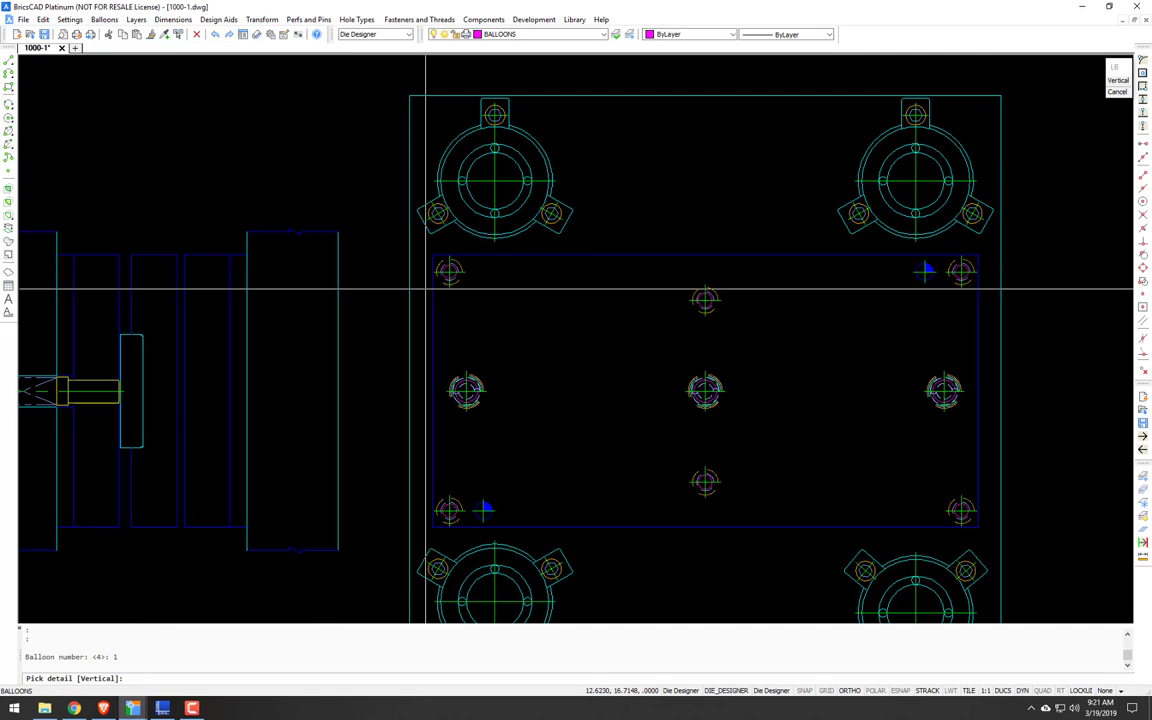
pyautogui.click(474, 538)
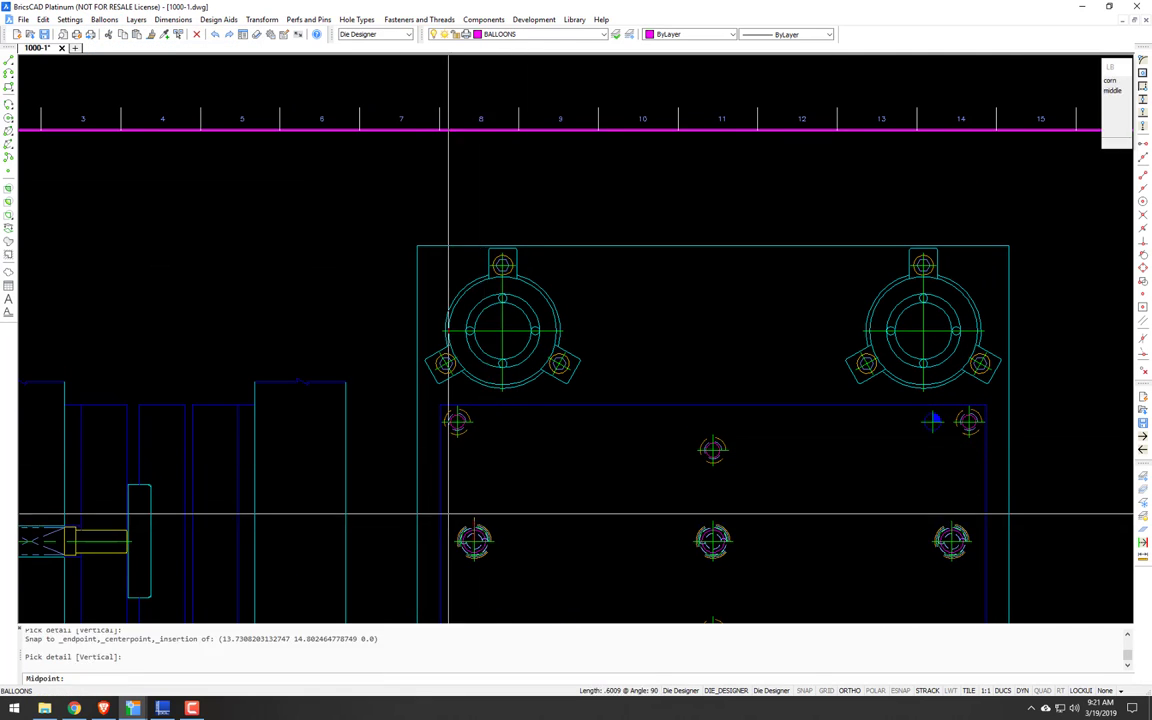
pyautogui.press('F8')
pyautogui.click(423, 509)
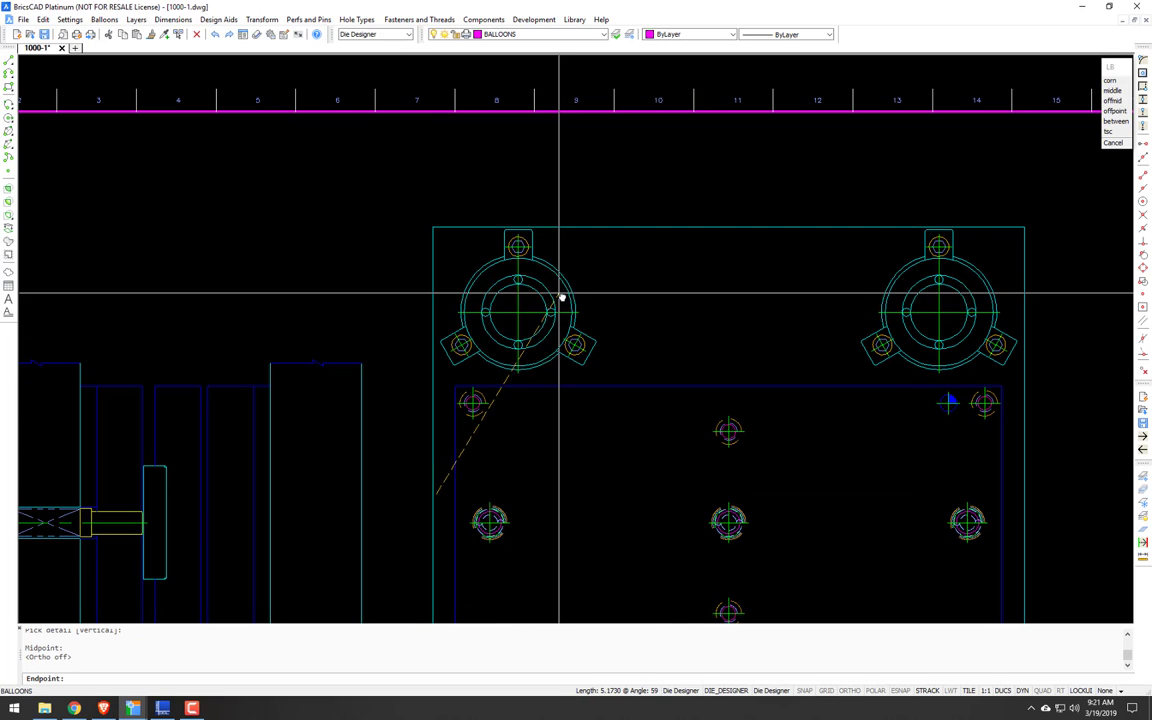
pyautogui.press('F8')
pyautogui.click(481, 207)
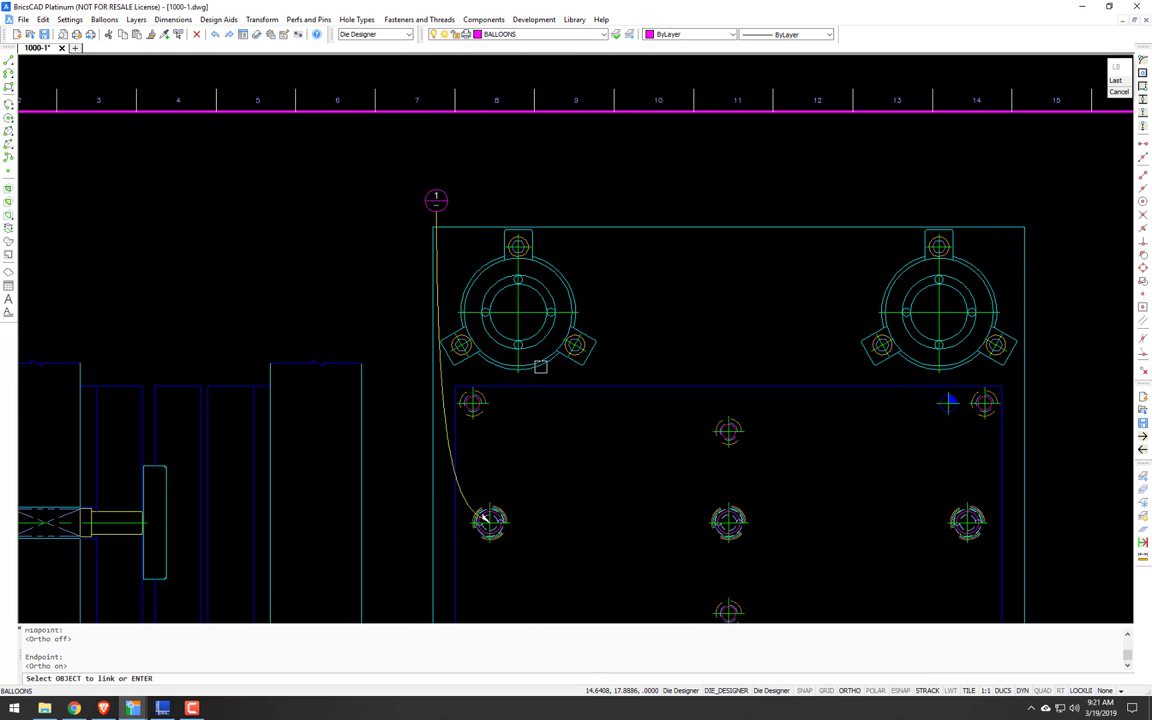
# Step: Link balloon 1 to the plunger pin in the left assembly
pyautogui.scroll(5, 484, 518)
pyautogui.scroll(3, 486, 485)
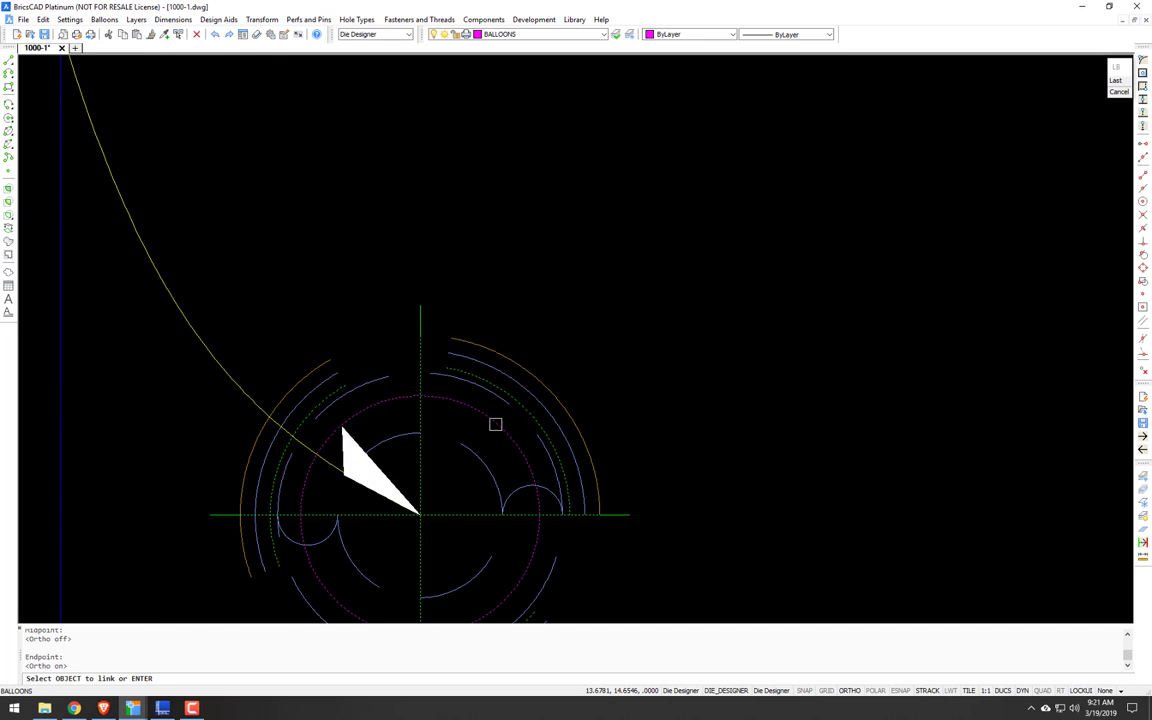
pyautogui.click(495, 424)
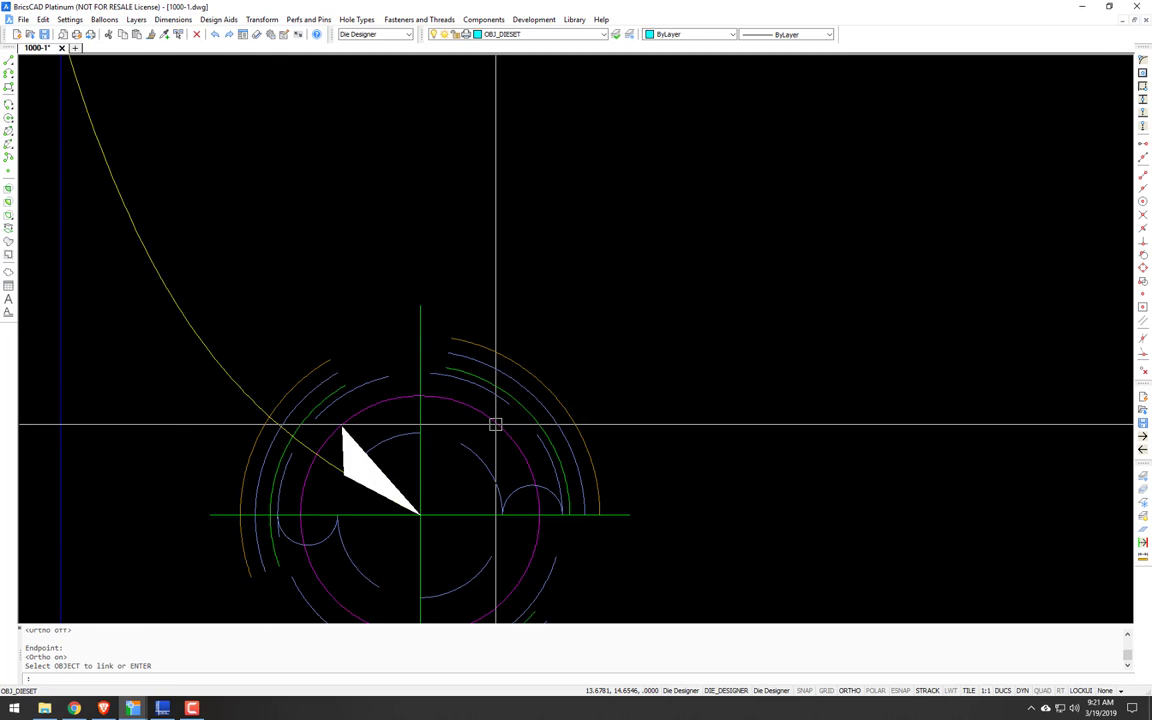
# Step: Stack split balloon 2 vertically above balloon 1 and link it to the die spring in the left assembly
pyautogui.scroll(-8, 475, 428)
pyautogui.write('LB')
pyautogui.press('Return')
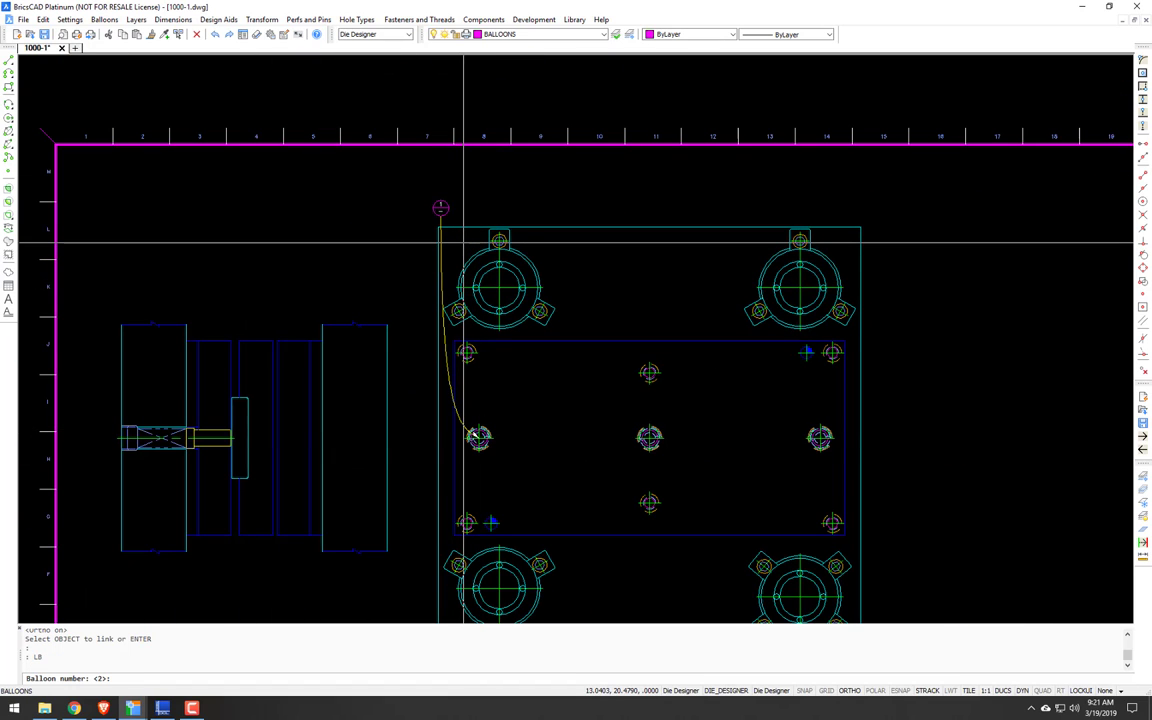
pyautogui.press('Return')
pyautogui.write('v')
pyautogui.press('Return')
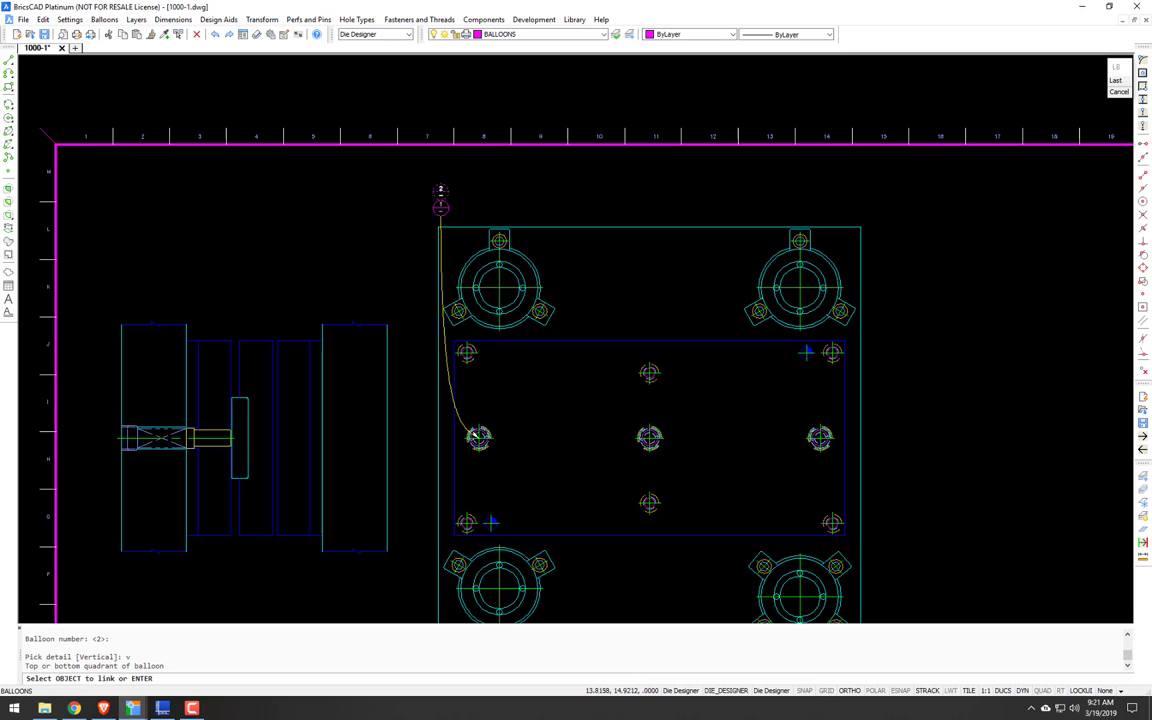
pyautogui.scroll(8, 485, 430)
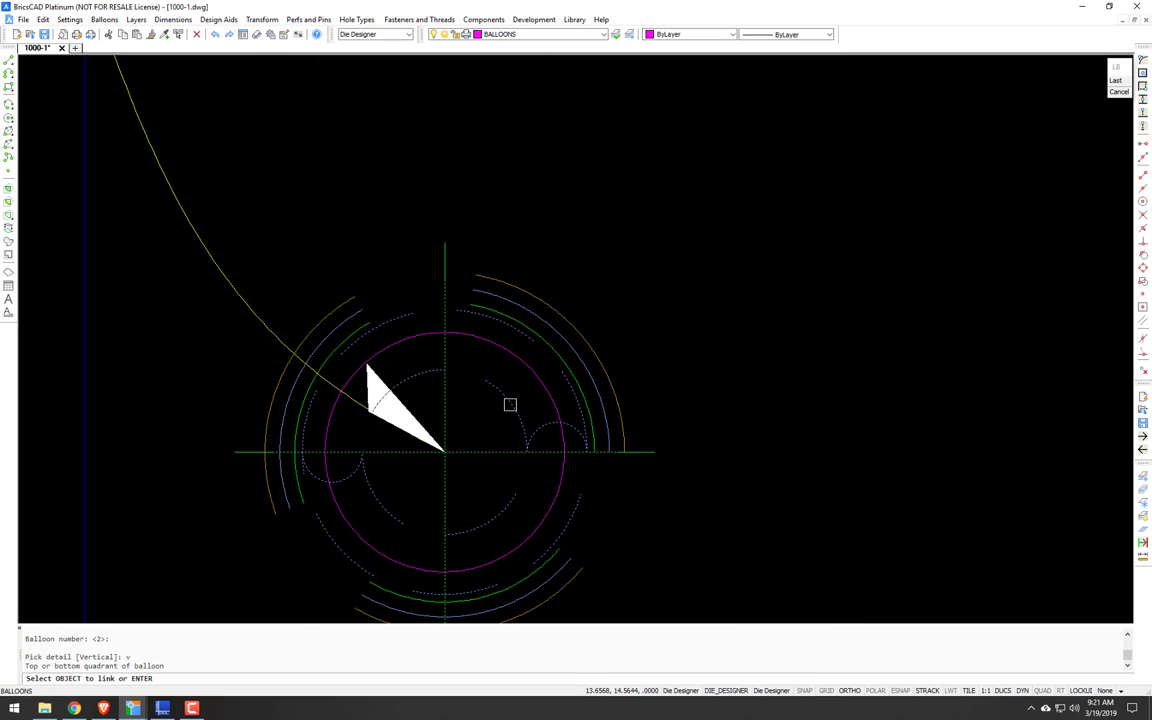
pyautogui.press('Return')
# Step: Stack split balloon 3 vertically above balloon 2 and link it to the screw cap in the left assembly
pyautogui.scroll(-10, 510, 404)
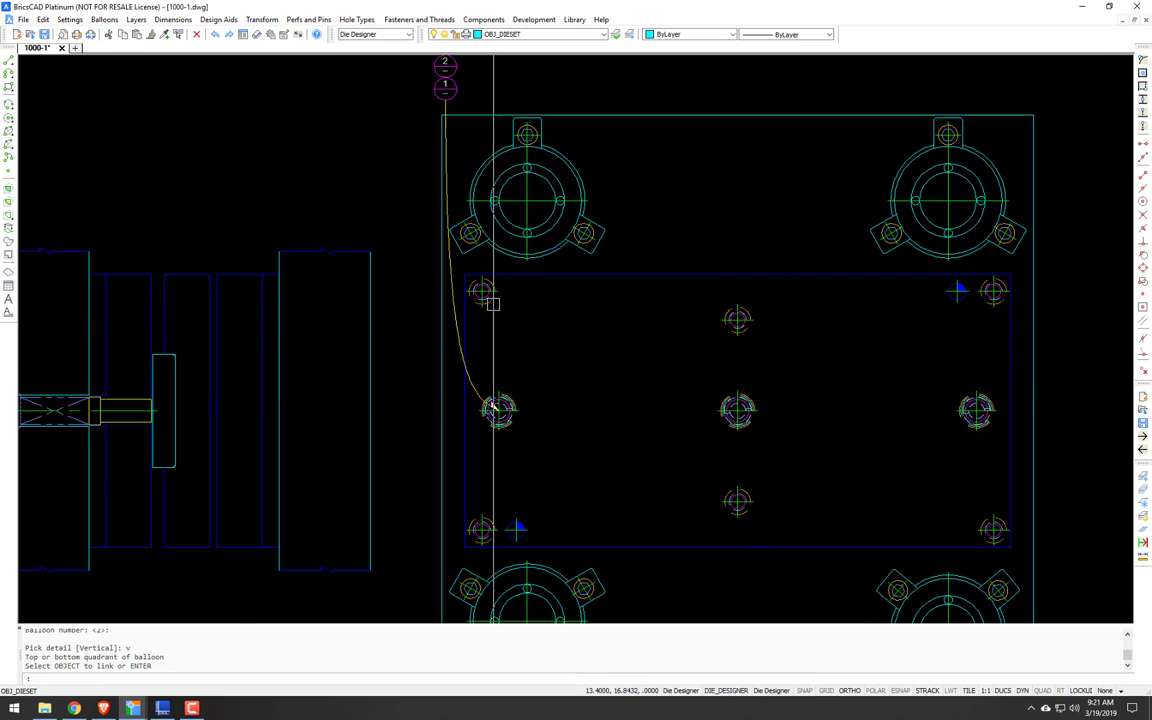
pyautogui.press('Return')
pyautogui.press('Return')
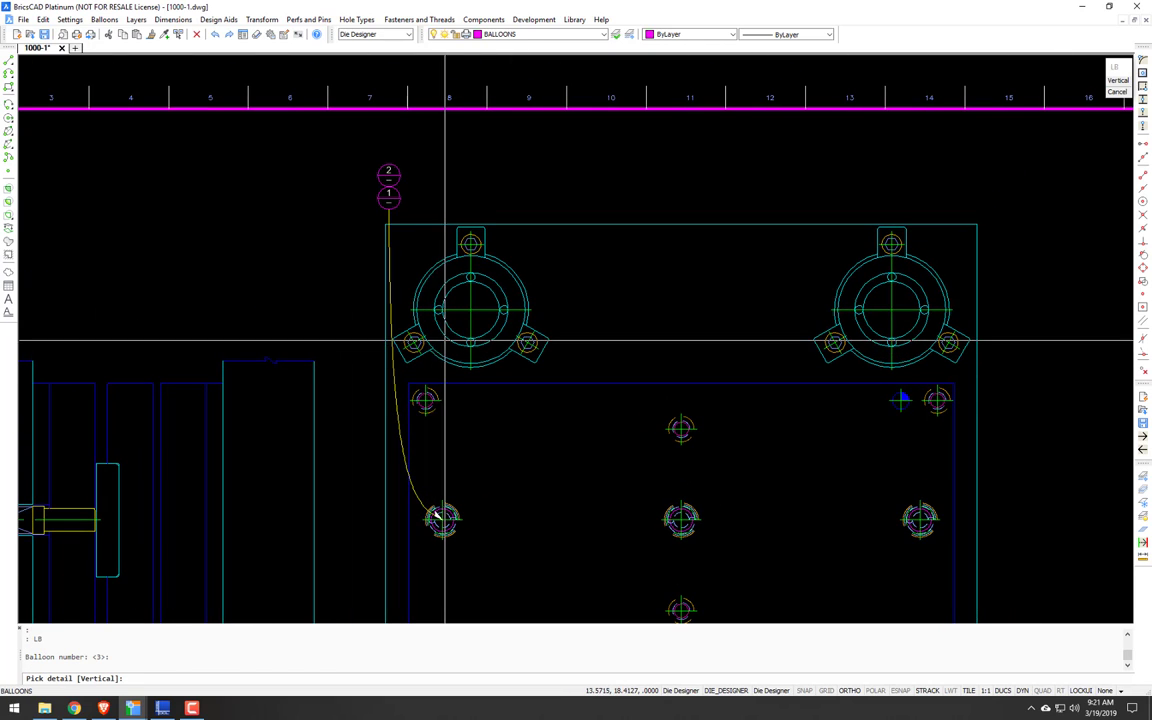
pyautogui.write('v')
pyautogui.press('Return')
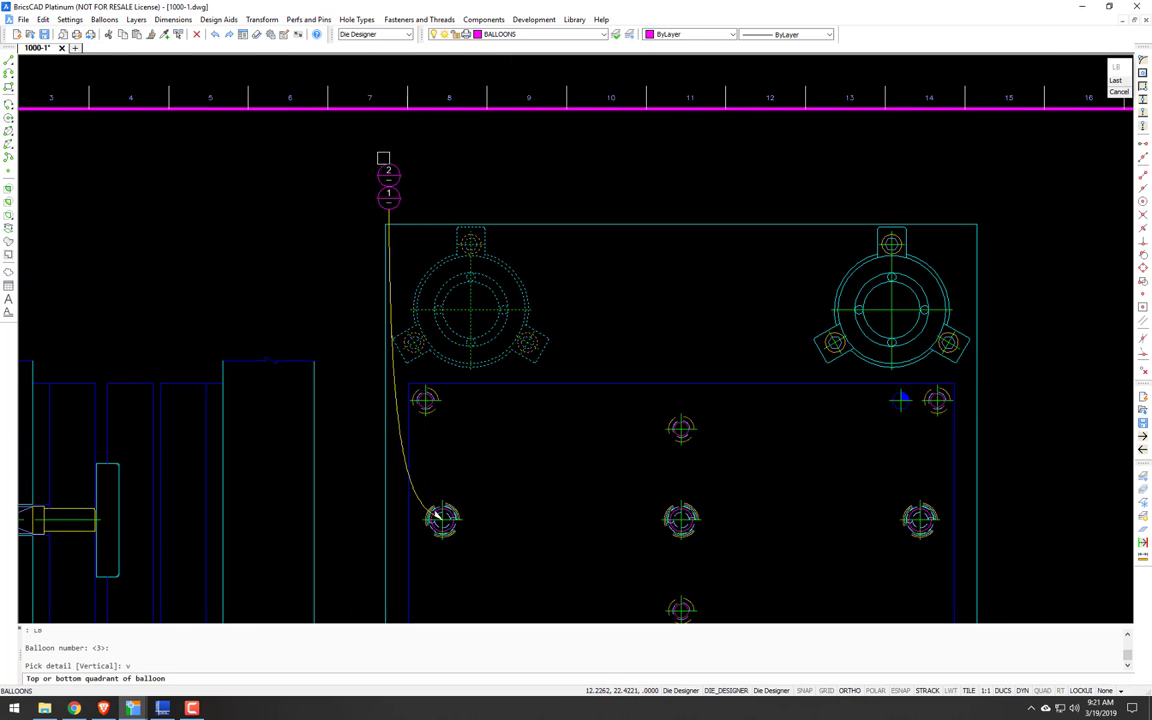
pyautogui.scroll(6, 436, 515)
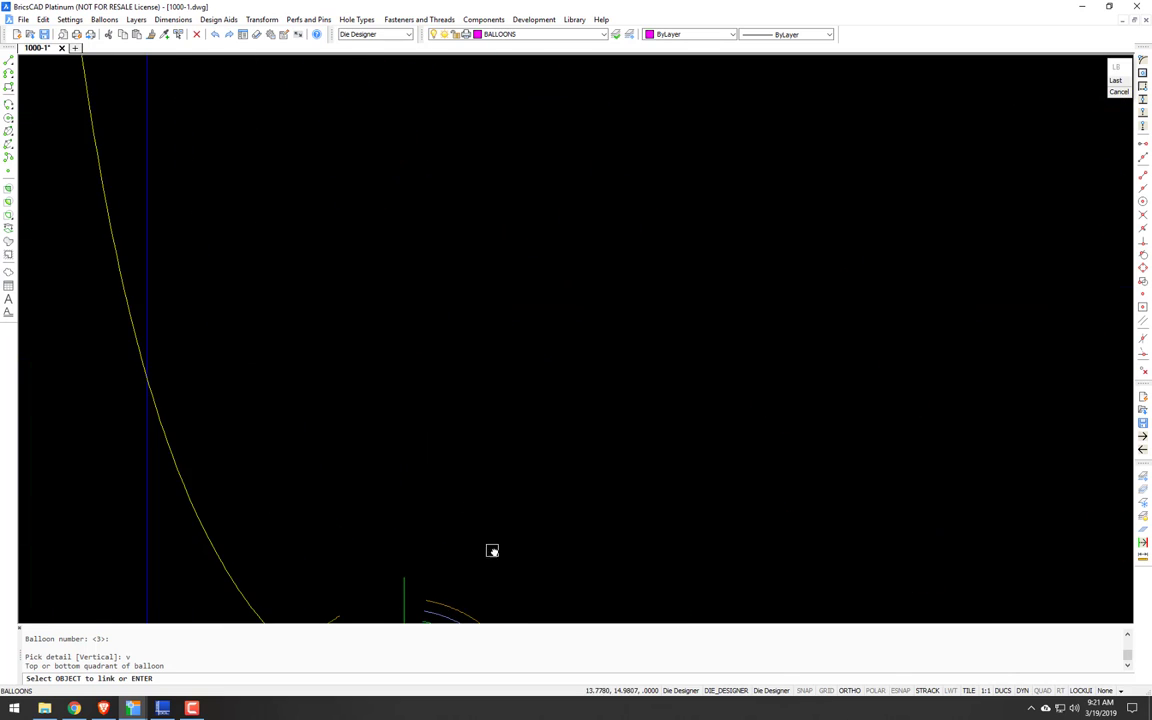
pyautogui.scroll(-1, 478, 311)
pyautogui.scroll(5, 478, 311)
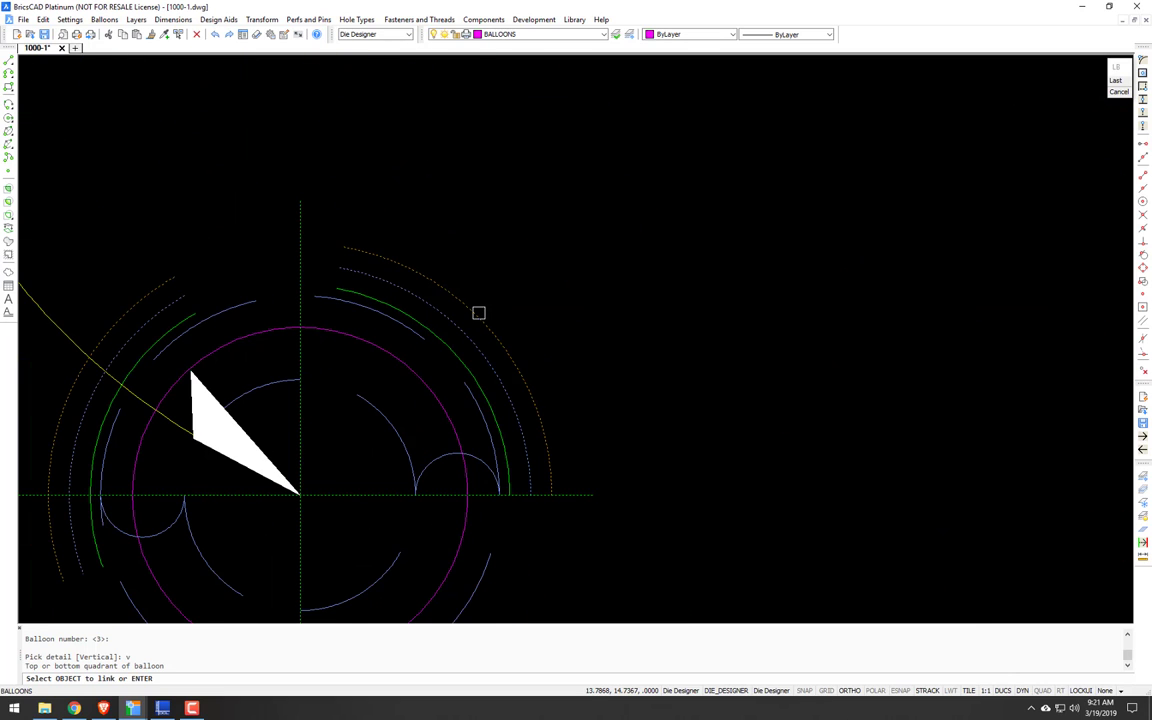
pyautogui.press('Return')
# Step: Generate the bill of materials for the ballooned details at the lower right of the drawing border
pyautogui.scroll(-10, 478, 311)
pyautogui.scroll(-4, 455, 320)
pyautogui.moveTo(476, 329)
pyautogui.mouseDown(button='middle')
pyautogui.moveTo(417, 337)
pyautogui.moveTo(391, 360)
pyautogui.moveTo(437, 392)
pyautogui.mouseUp(button='middle')
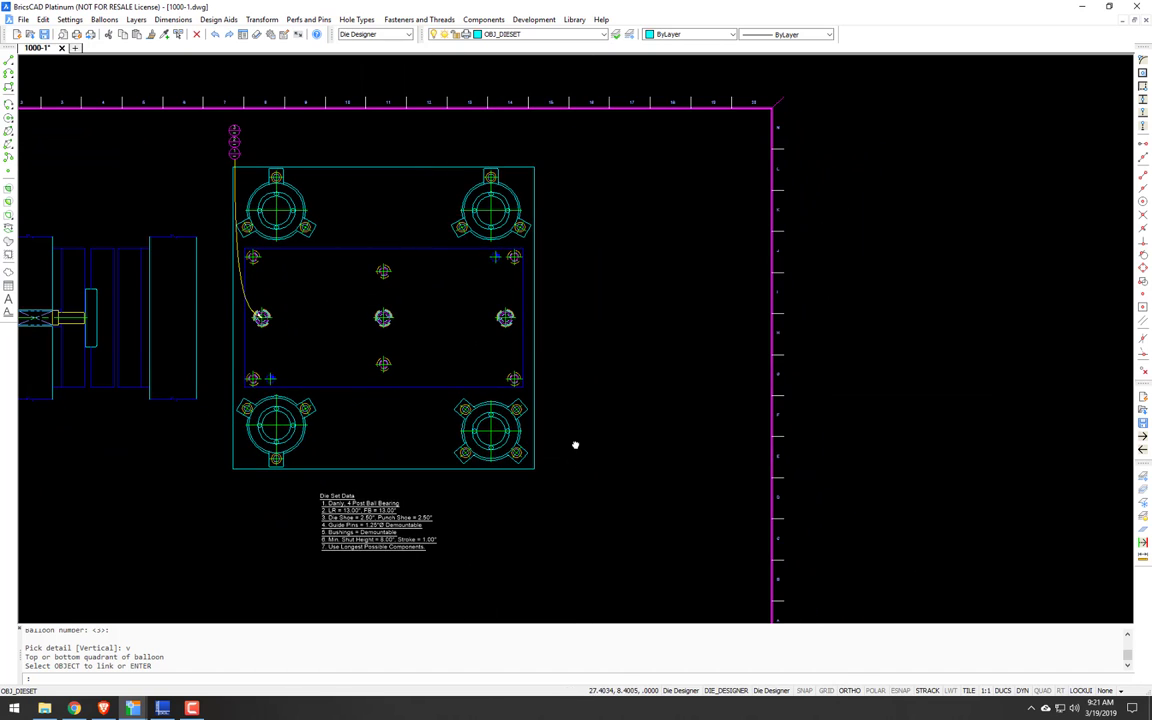
pyautogui.moveTo(571, 440); pyautogui.dragTo(486, 337, button='middle')
pyautogui.scroll(3, 613, 413)
pyautogui.scroll(2, 613, 413)
pyautogui.moveTo(597, 375)
pyautogui.mouseDown(button='middle')
pyautogui.moveTo(617, 432)
pyautogui.moveTo(669, 424)
pyautogui.mouseUp(button='middle')
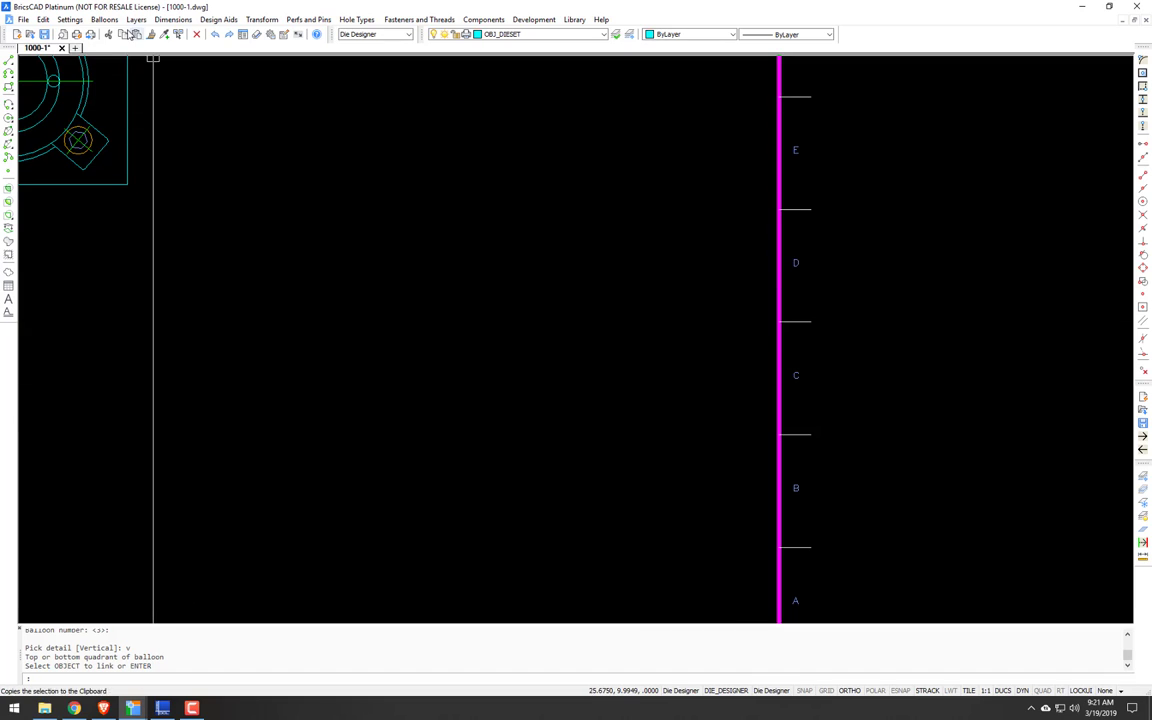
pyautogui.click(170, 21)
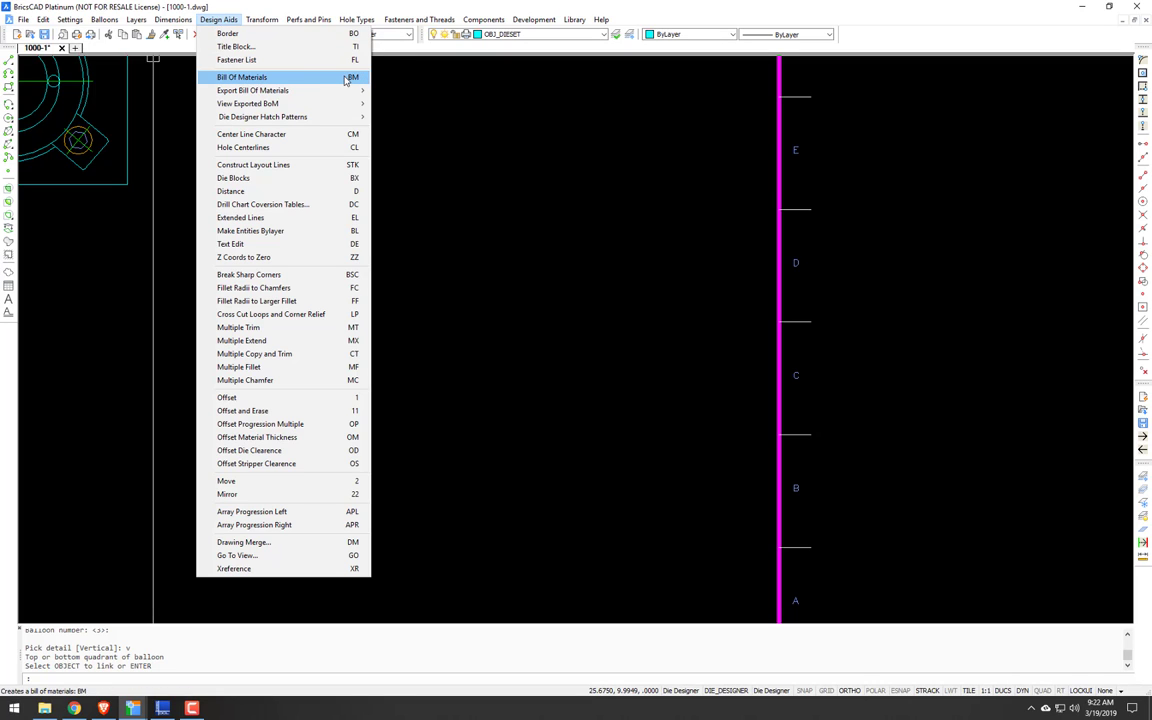
pyautogui.click(345, 79)
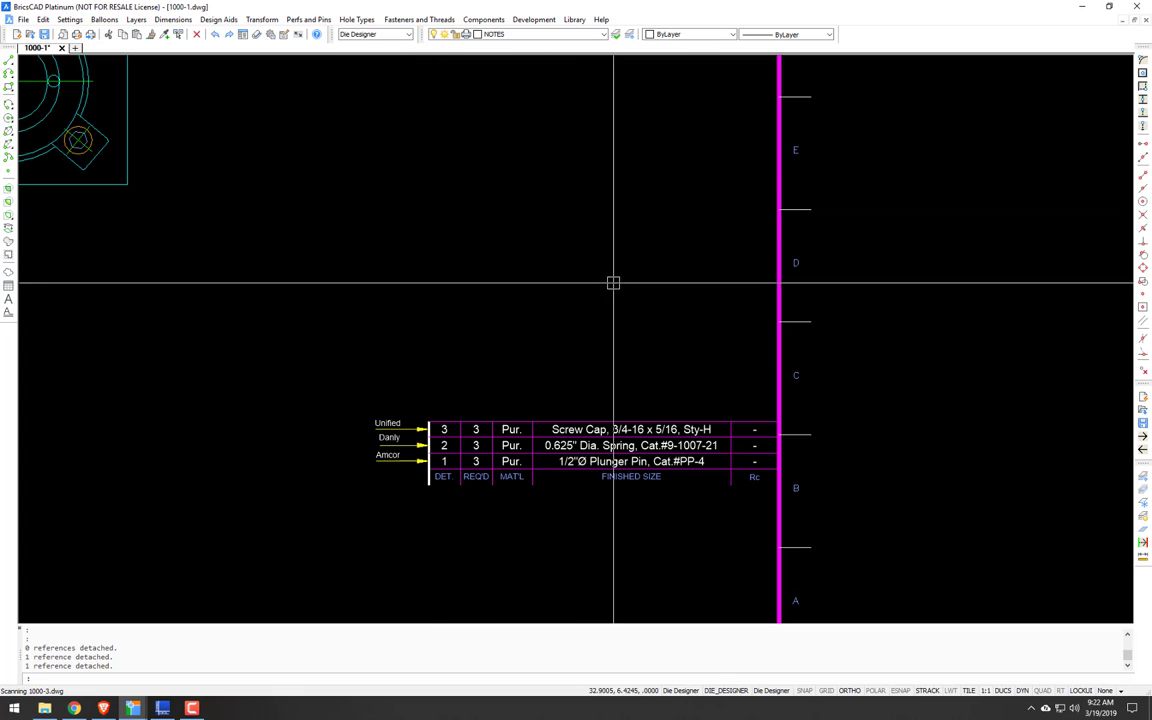
pyautogui.scroll(3, 572, 470)
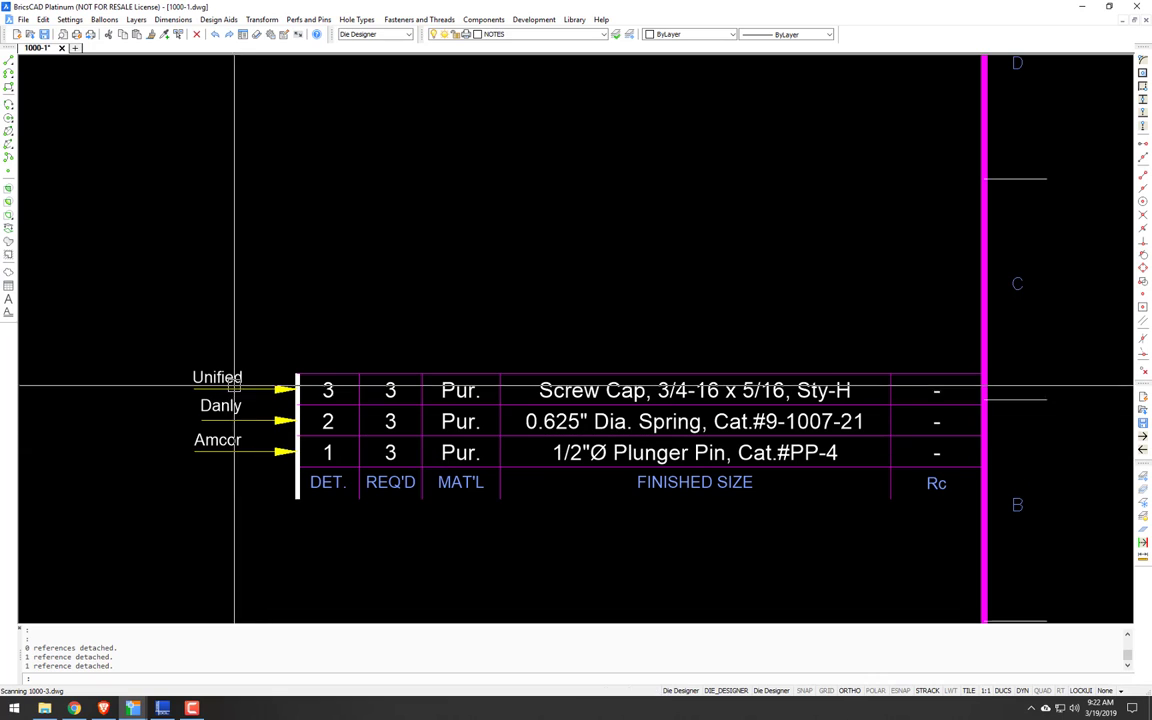
pyautogui.scroll(-3, 424, 386)
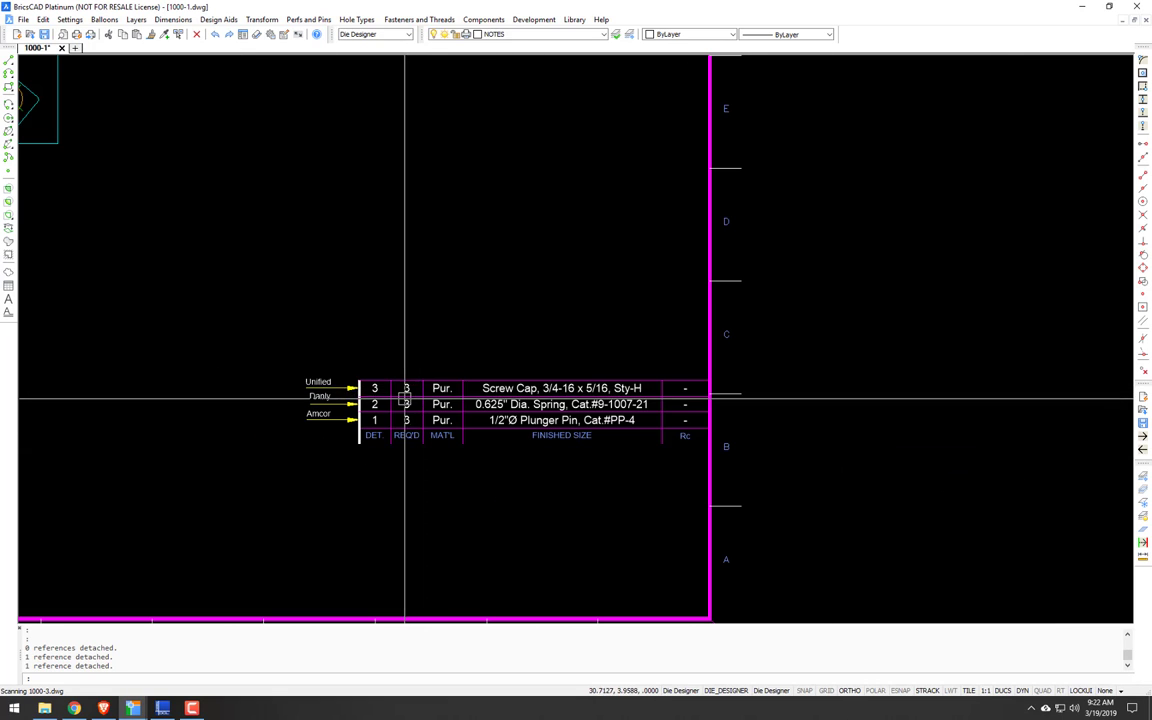
# Step: Copy the plunger pin from the side view to the empty area left of the bill of materials
pyautogui.scroll(-3, 408, 445)
pyautogui.moveTo(411, 360); pyautogui.dragTo(617, 368, button='middle')
pyautogui.moveTo(175, 260); pyautogui.dragTo(489, 322, button='middle')
pyautogui.scroll(10, 337, 195)
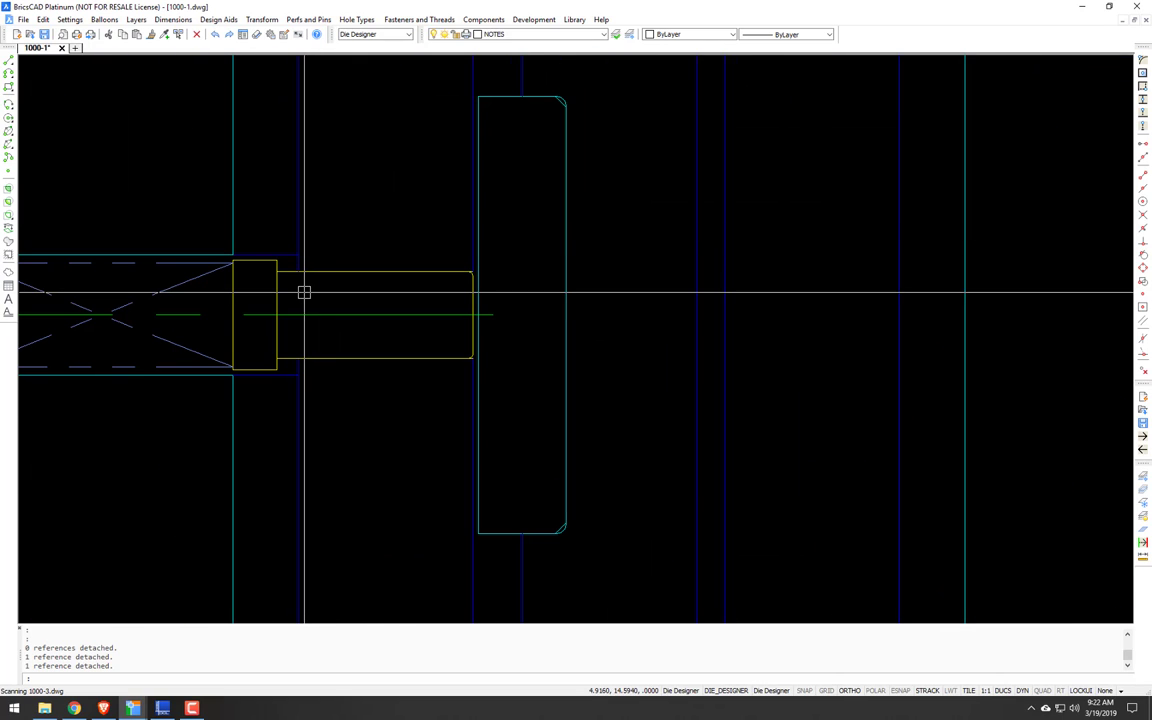
pyautogui.write('c')
pyautogui.click(207, 414)
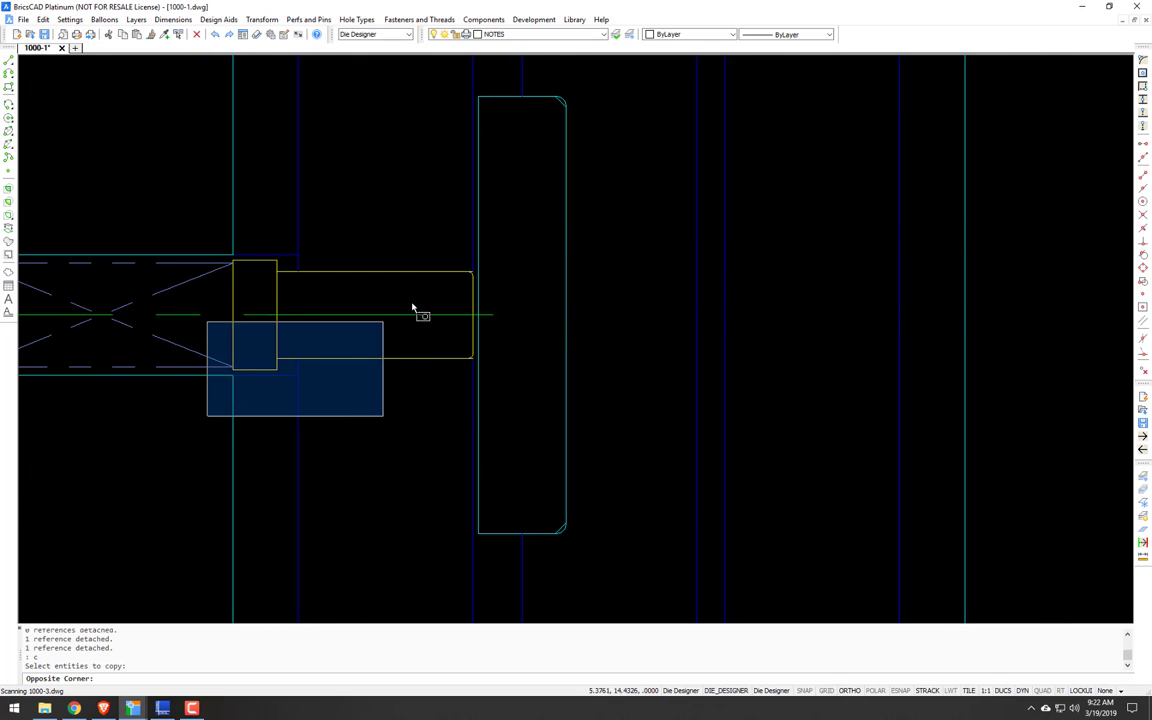
pyautogui.click(486, 239)
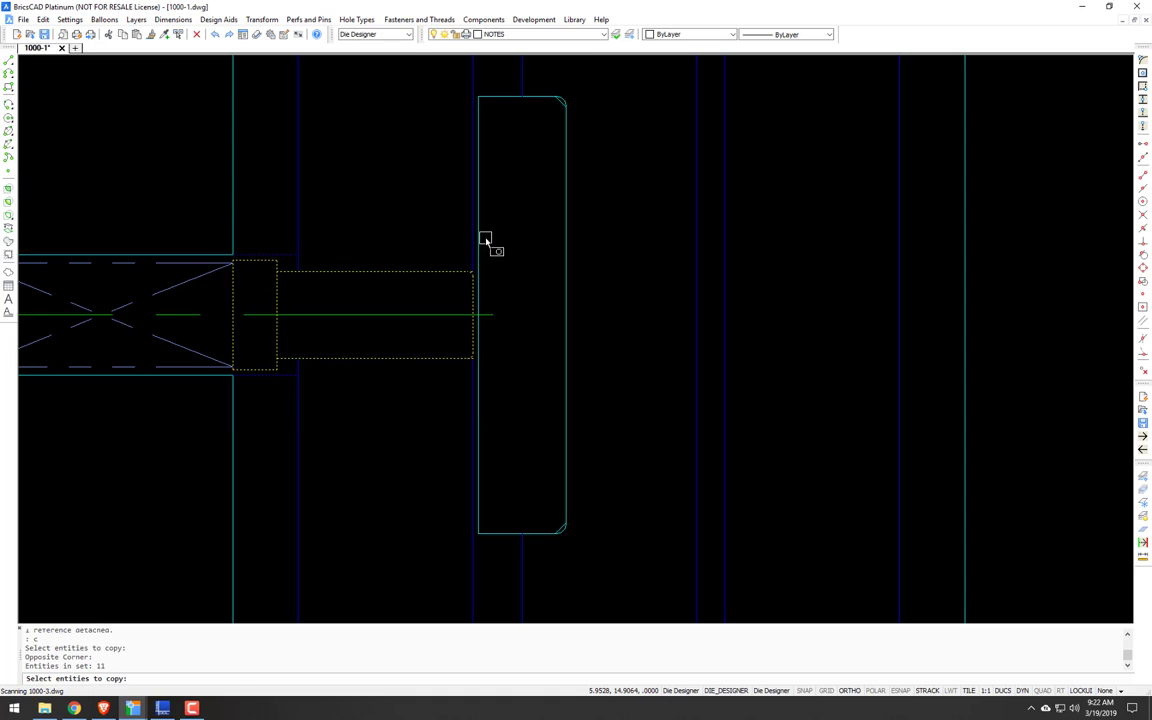
pyautogui.click(352, 318)
pyautogui.scroll(-10, 405, 305)
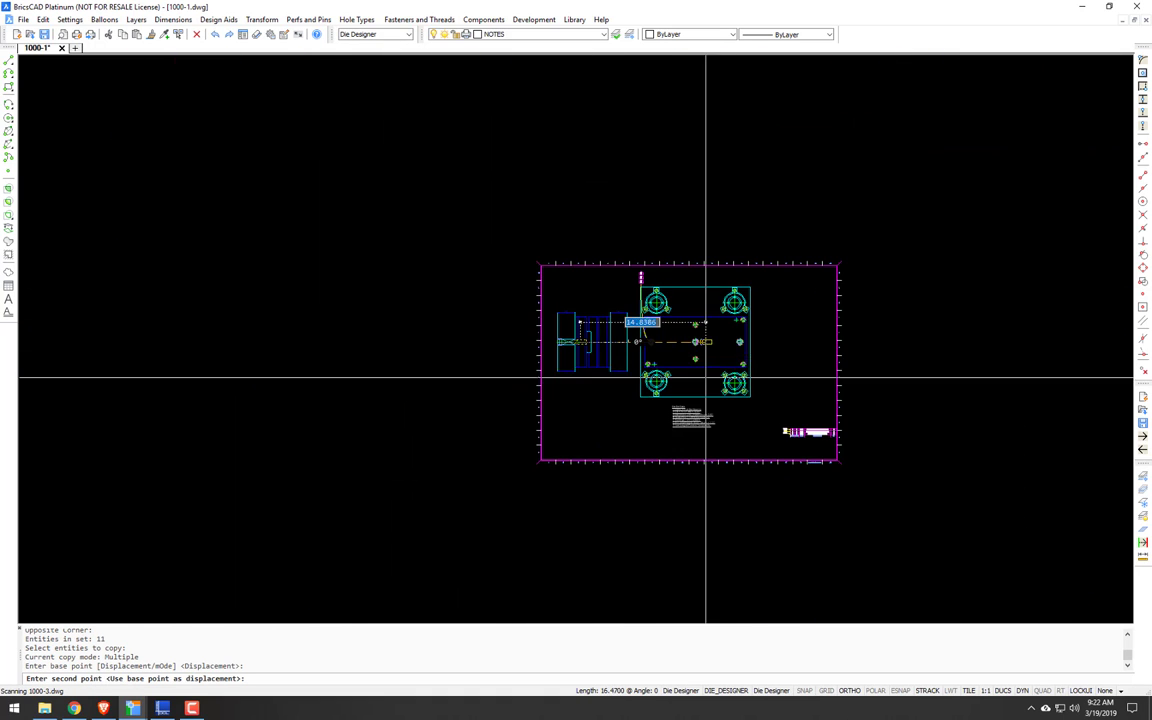
pyautogui.scroll(8, 430, 385)
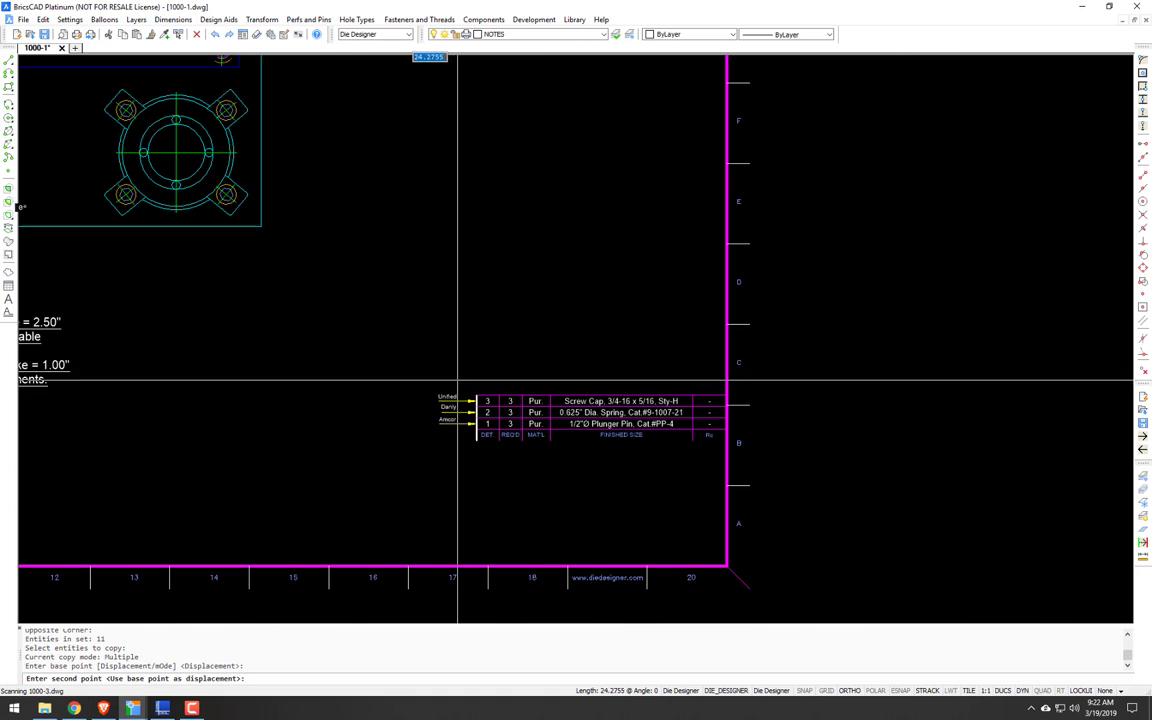
pyautogui.press('F8')
pyautogui.click(349, 424)
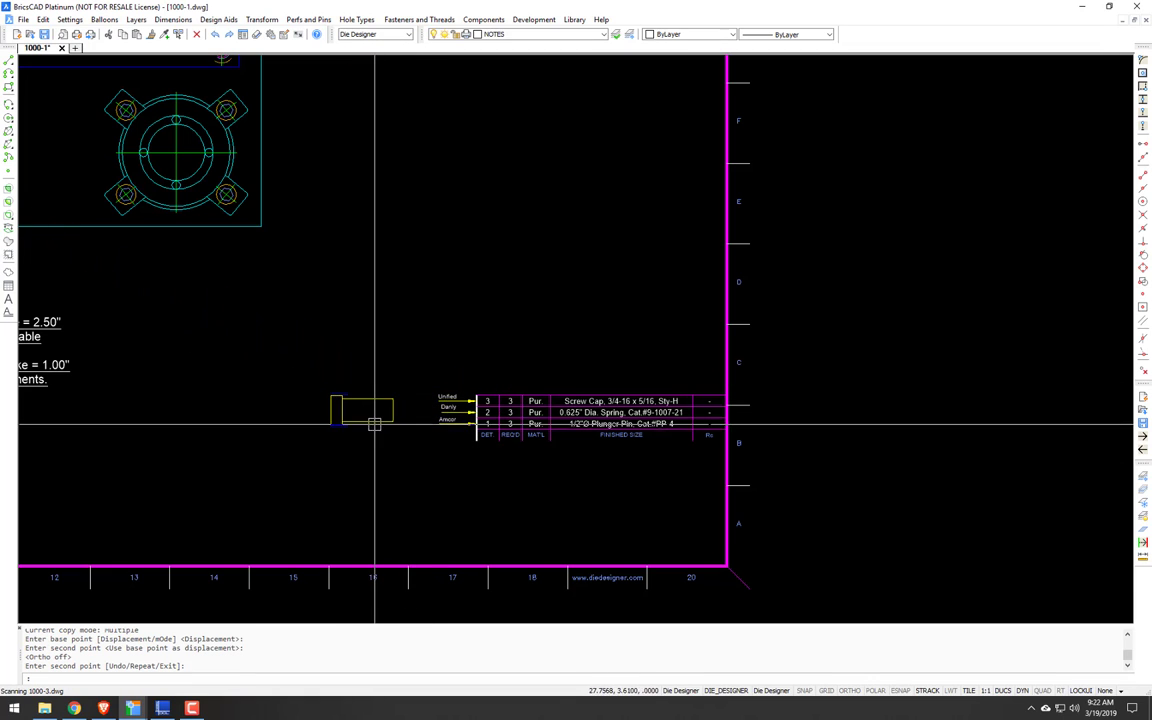
# Step: Erase the leftover clearance hole lines around the copied plunger pin
pyautogui.scroll(4, 349, 424)
pyautogui.write('e')
pyautogui.press('Return')
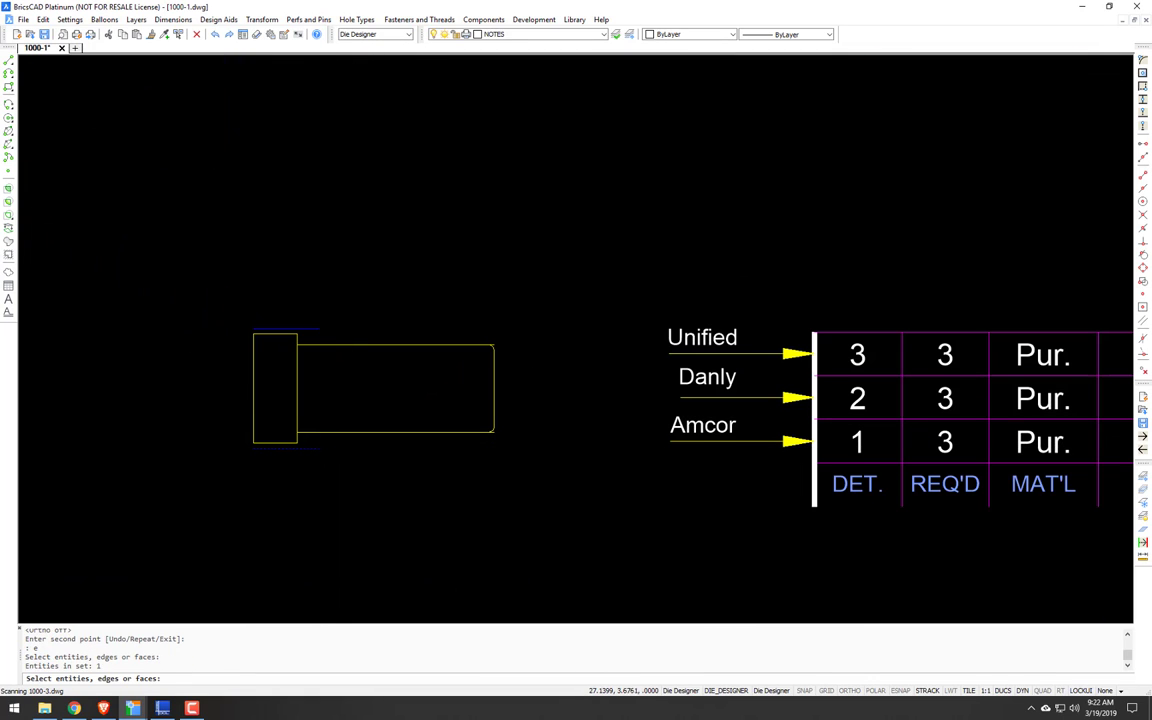
pyautogui.press('Return')
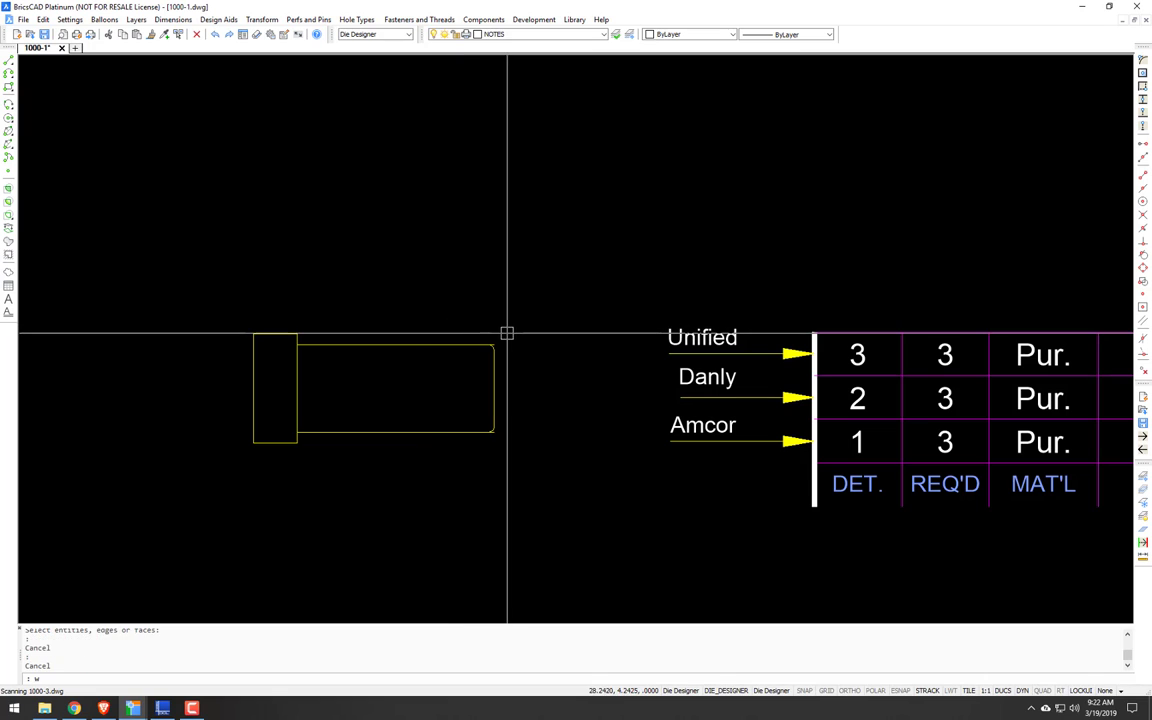
pyautogui.write('e')
pyautogui.press('Return')
pyautogui.click(564, 305)
pyautogui.click(188, 481)
pyautogui.press('Escape')
pyautogui.write('u')
pyautogui.press('Return')
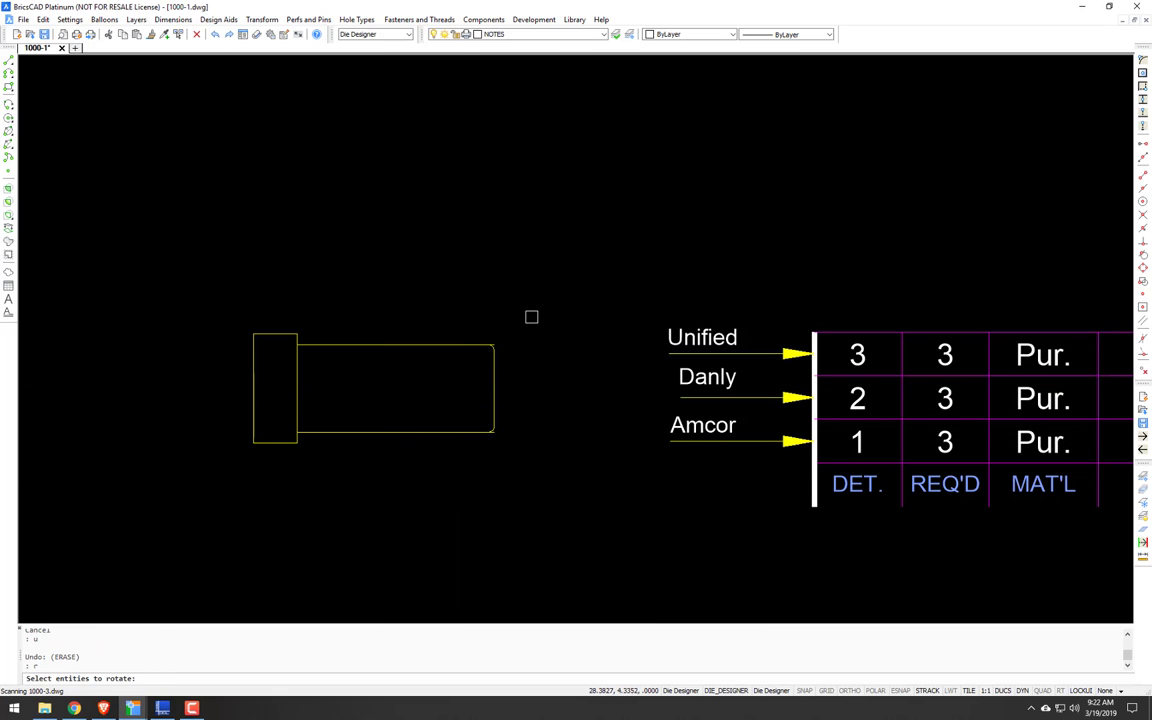
# Step: Rotate the copied plunger pin 90° so that its head is at the bottom
pyautogui.moveTo(516, 327); pyautogui.dragTo(129, 468)
pyautogui.press('Return')
pyautogui.click(368, 423)
pyautogui.press('F8')
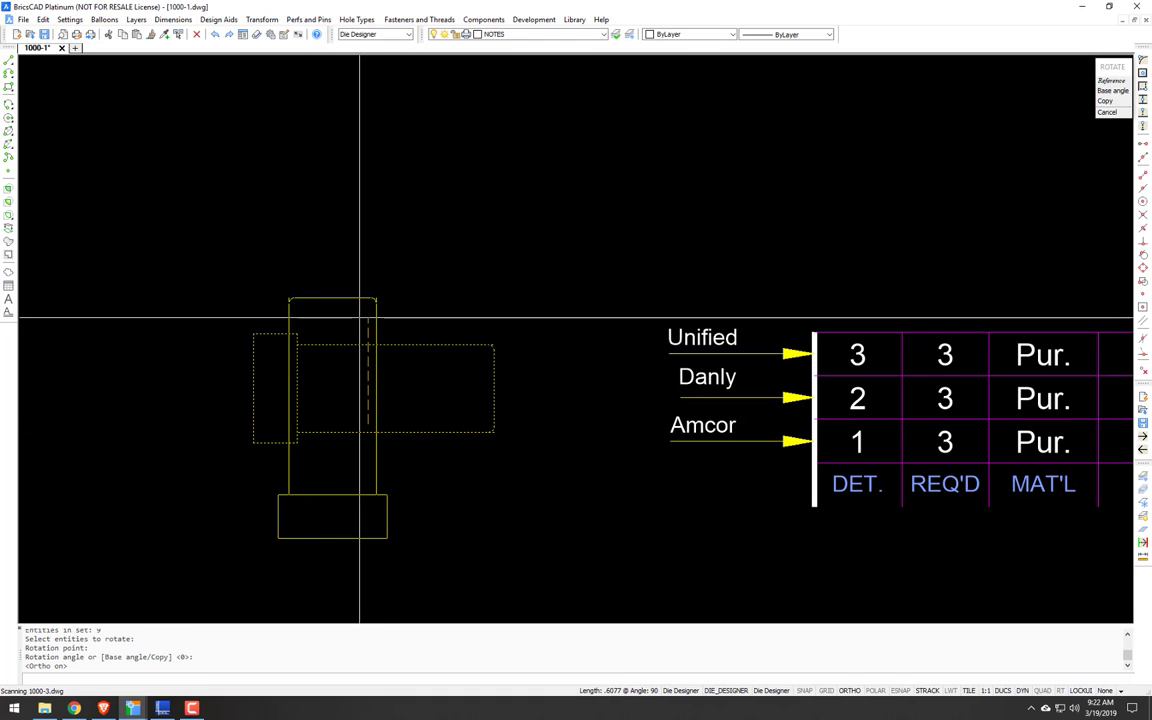
pyautogui.press('Escape')
# Step: Trim the side line ends that extend past the rounded corners at the pin's tip
pyautogui.scroll(5, 295, 320)
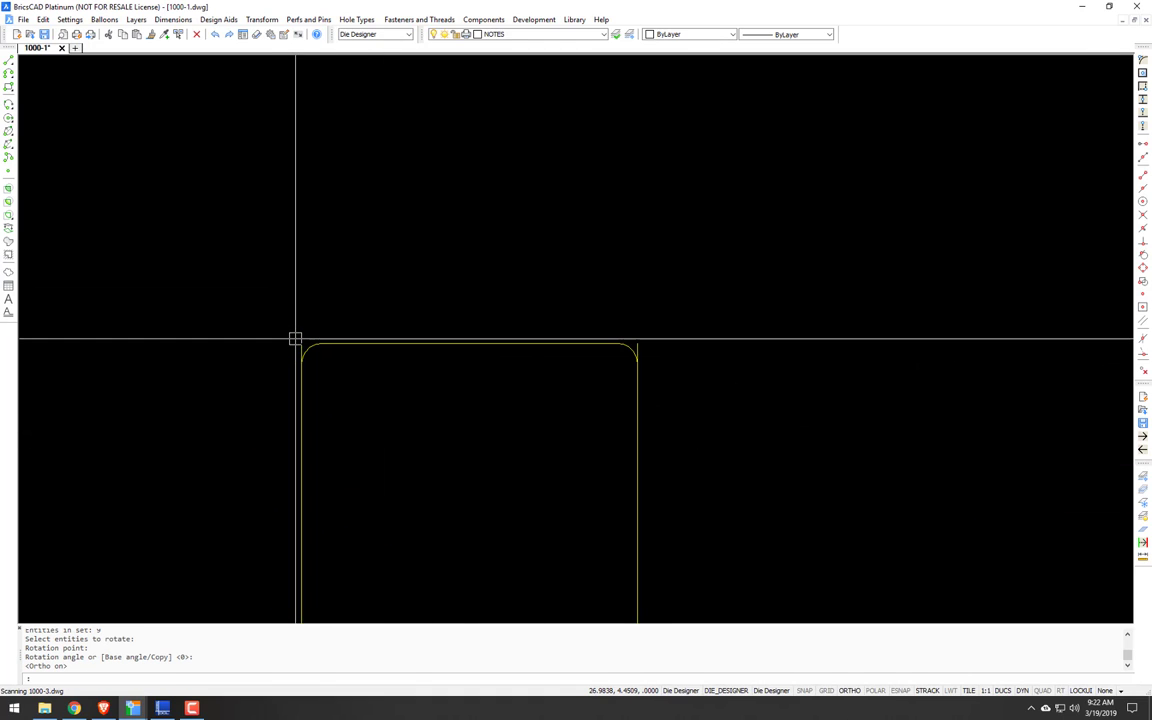
pyautogui.write('t')
pyautogui.press('Return')
pyautogui.press('Return')
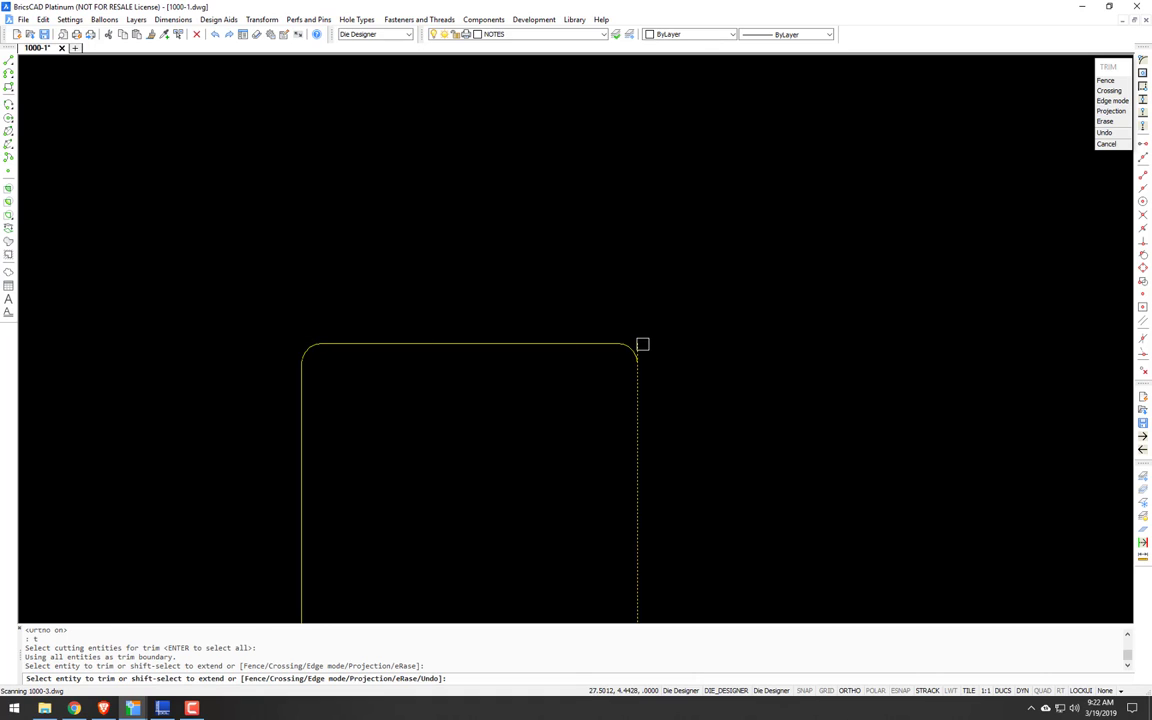
pyautogui.press('Escape')
# Step: Draw a horizontal line across the pin between the lower ends of the two corner radii
pyautogui.write('l')
pyautogui.press('Return')
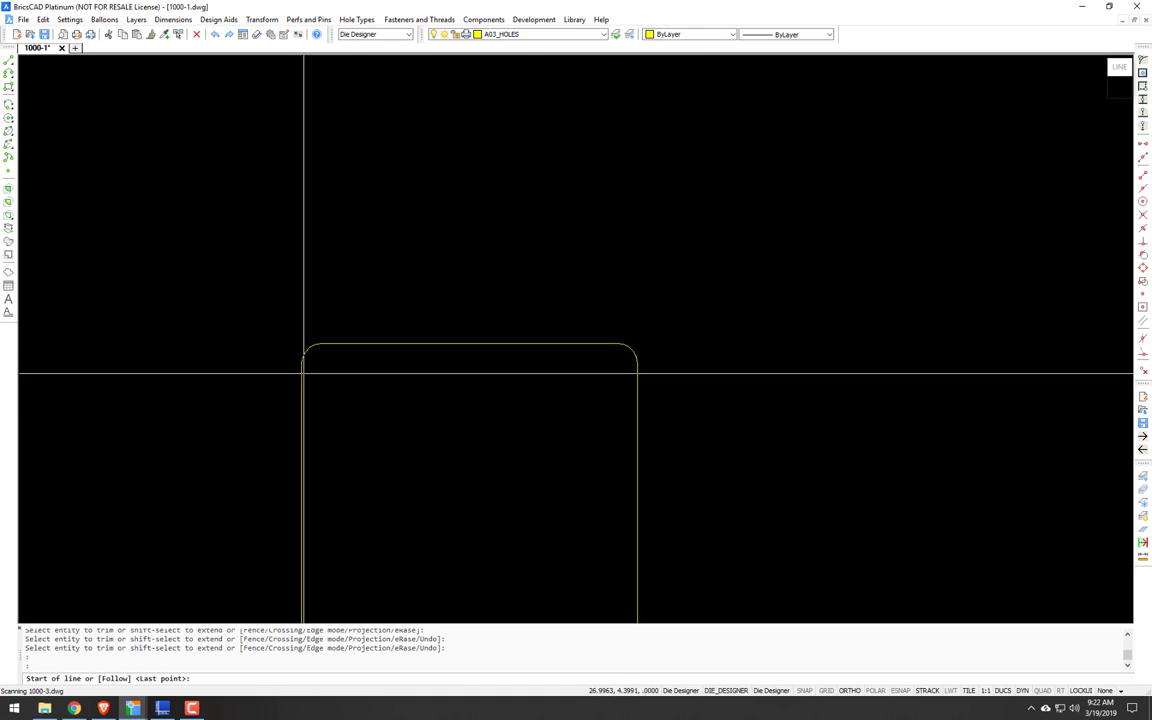
pyautogui.click(301, 372)
pyautogui.click(633, 398)
pyautogui.press('Return')
pyautogui.scroll(-5, 597, 417)
pyautogui.scroll(3, 512, 432)
pyautogui.press('Escape')
pyautogui.press('Escape')
# Step: Move the upright plunger pin right and slightly down, closer to the bill of materials
pyautogui.write('m')
pyautogui.press('Return')
pyautogui.click(497, 314)
pyautogui.click(334, 527)
pyautogui.press('Return')
pyautogui.click(440, 479)
pyautogui.press('F8')
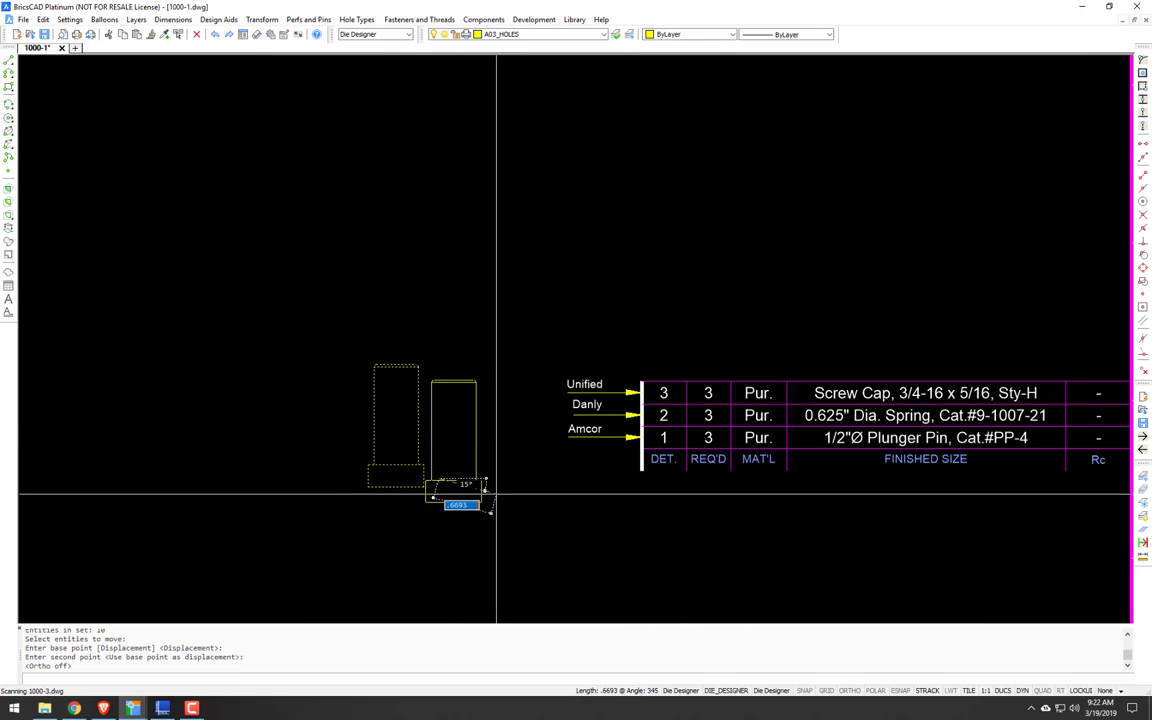
pyautogui.click(483, 501)
pyautogui.press('Escape')
pyautogui.press('Escape')
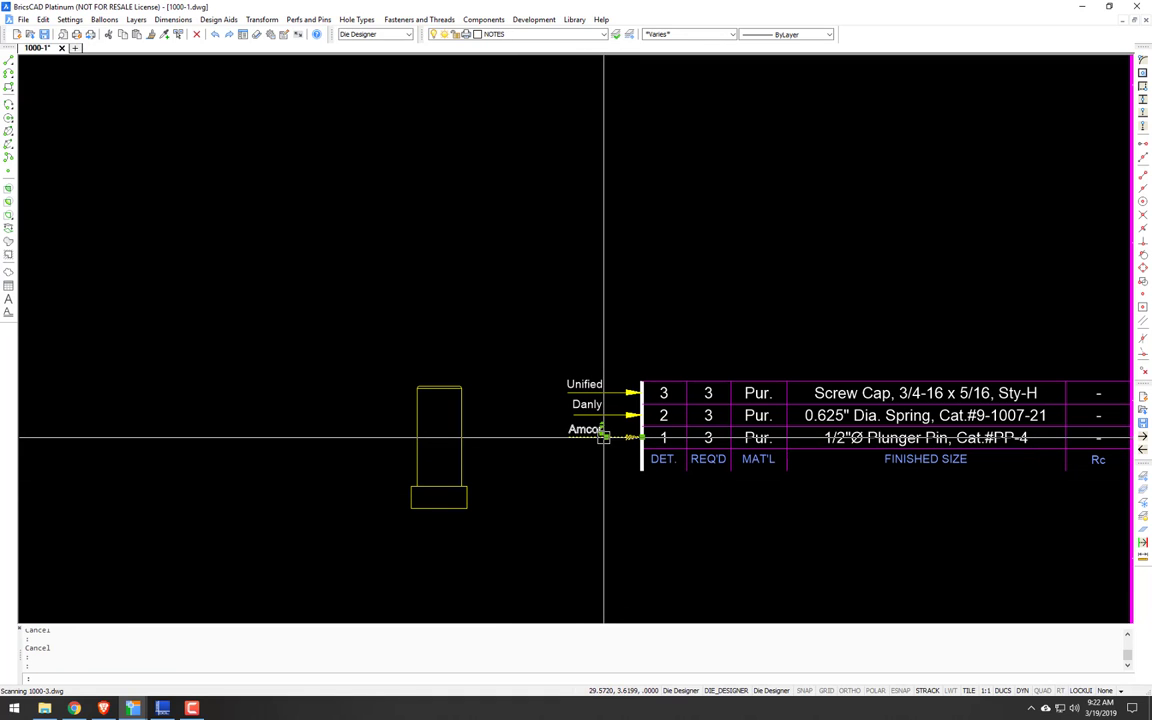
# Step: Stretch the Amcor leader line horizontally left until it ends just short of the plunger pin
pyautogui.click(606, 437)
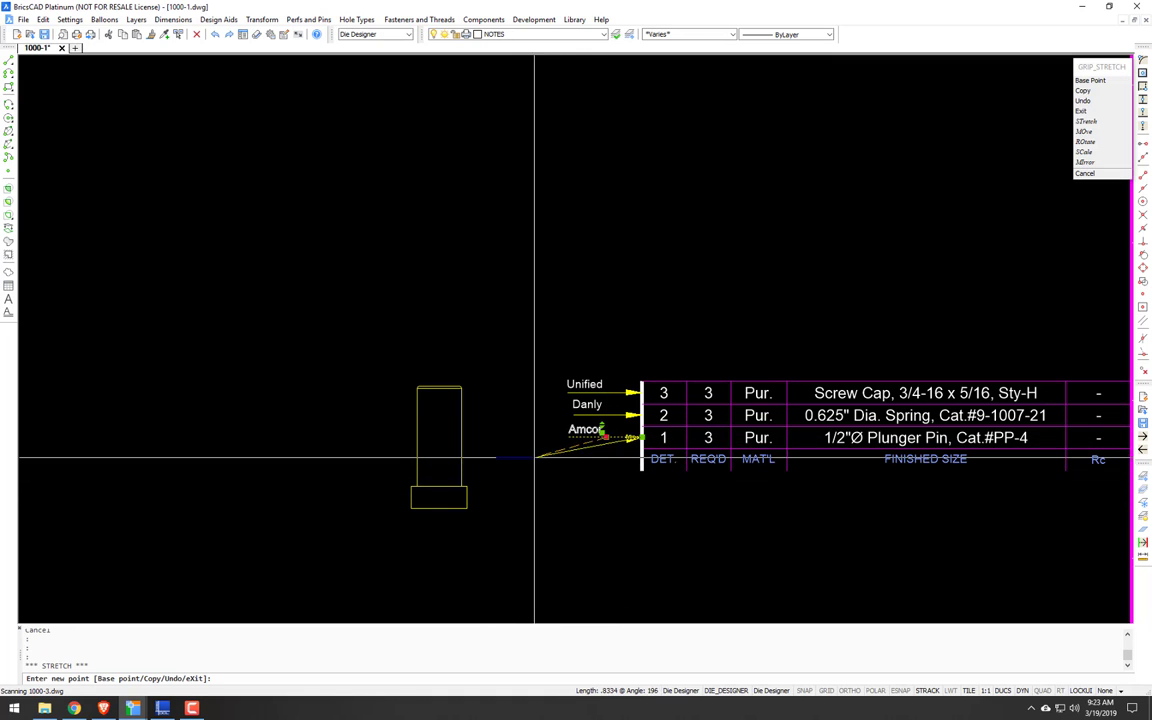
pyautogui.press('F8')
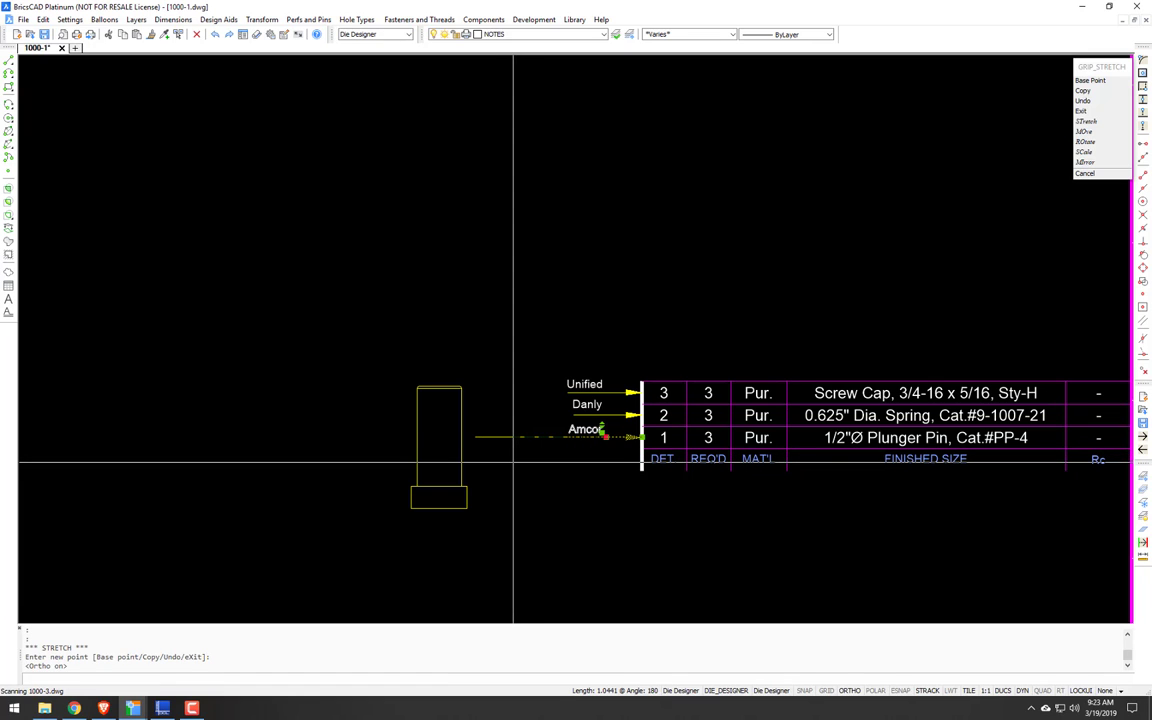
pyautogui.click(513, 463)
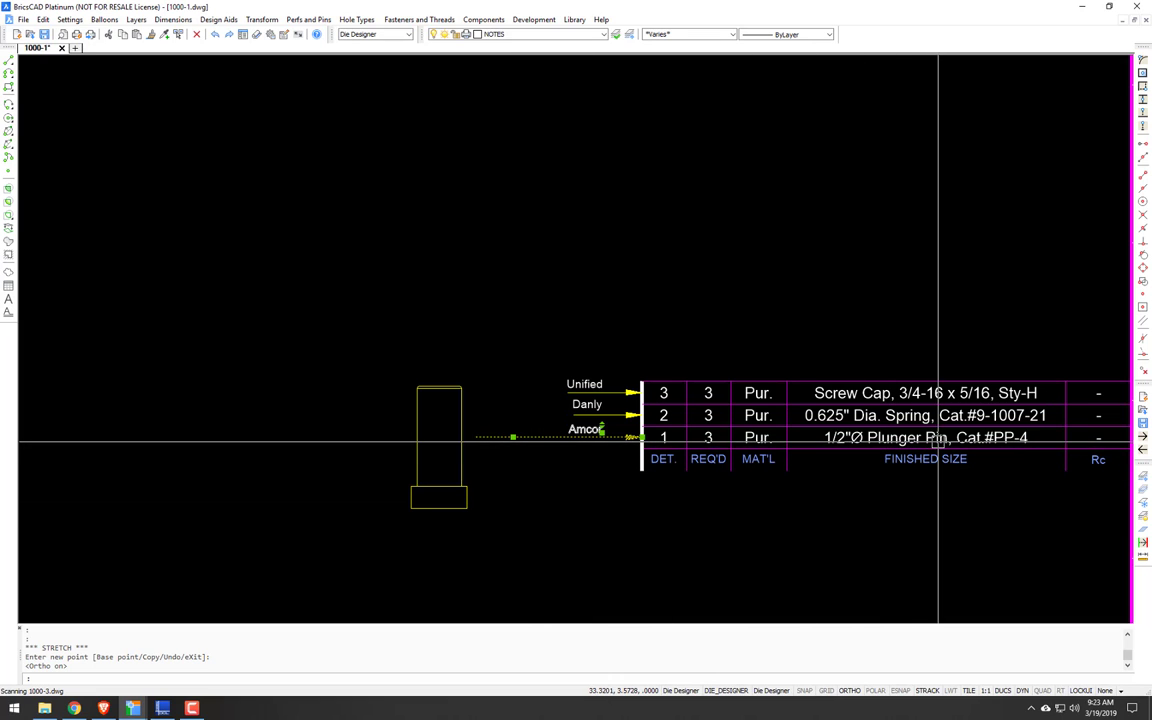
# Step: Dimension the pin's length vertically from its tip to the top of the head, left of the pin
pyautogui.click(449, 408)
pyautogui.write('dim')
pyautogui.press('Return')
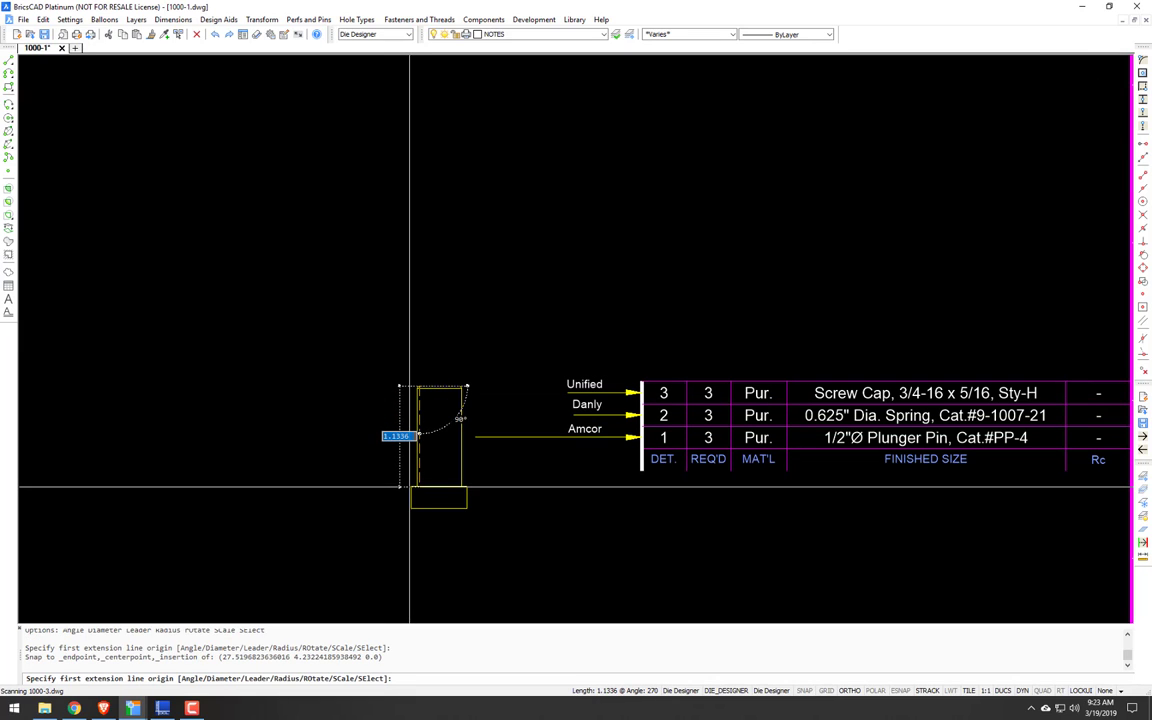
pyautogui.click(404, 486)
pyautogui.click(406, 487)
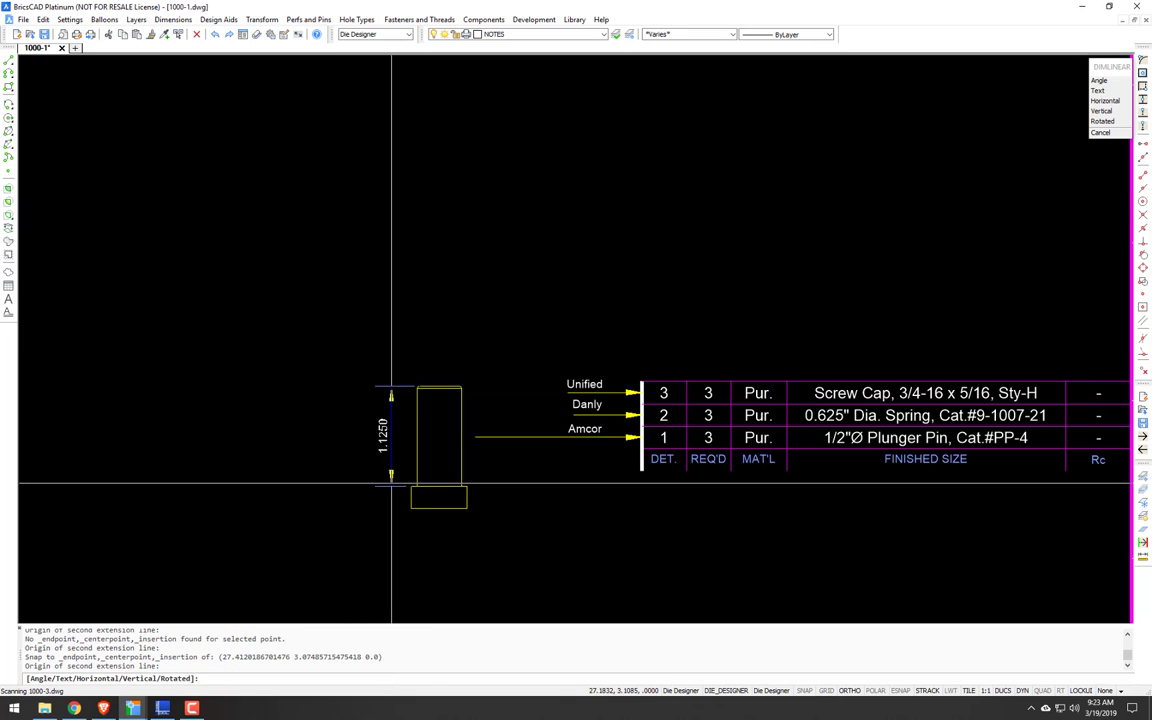
pyautogui.click(310, 481)
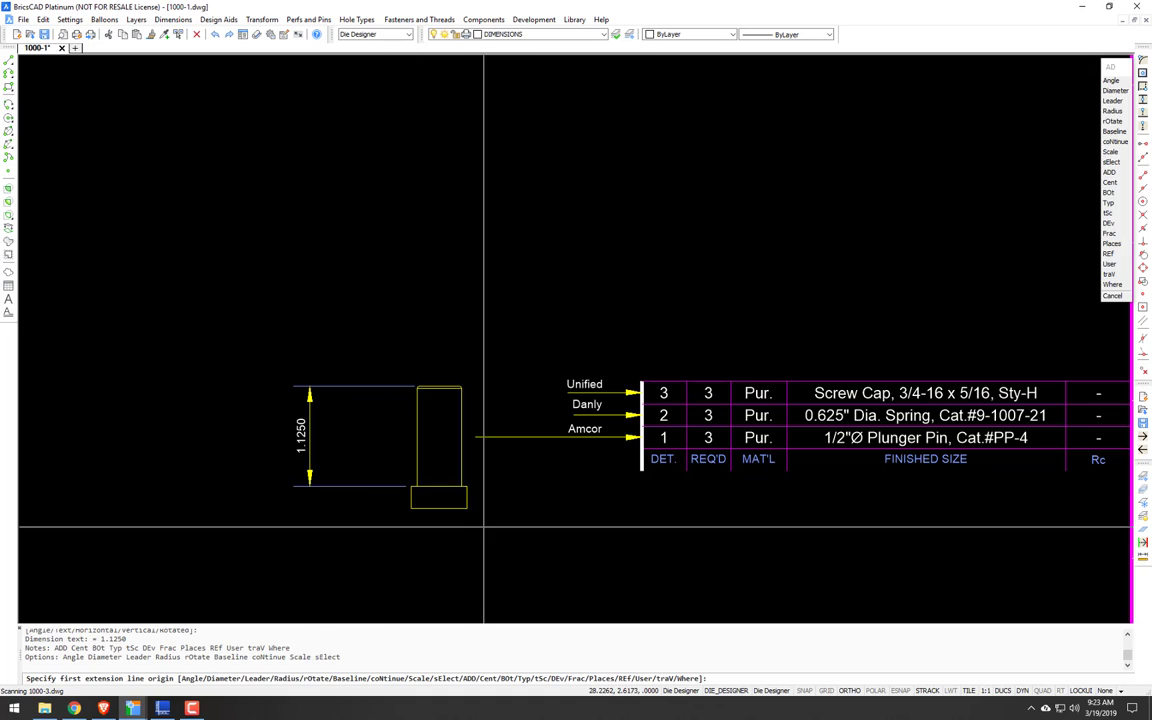
# Step: Add a radius dimension to the upper left rounded corner, with its text above and left of the pin
pyautogui.scroll(10, 415, 388)
pyautogui.write('r')
pyautogui.press('Return')
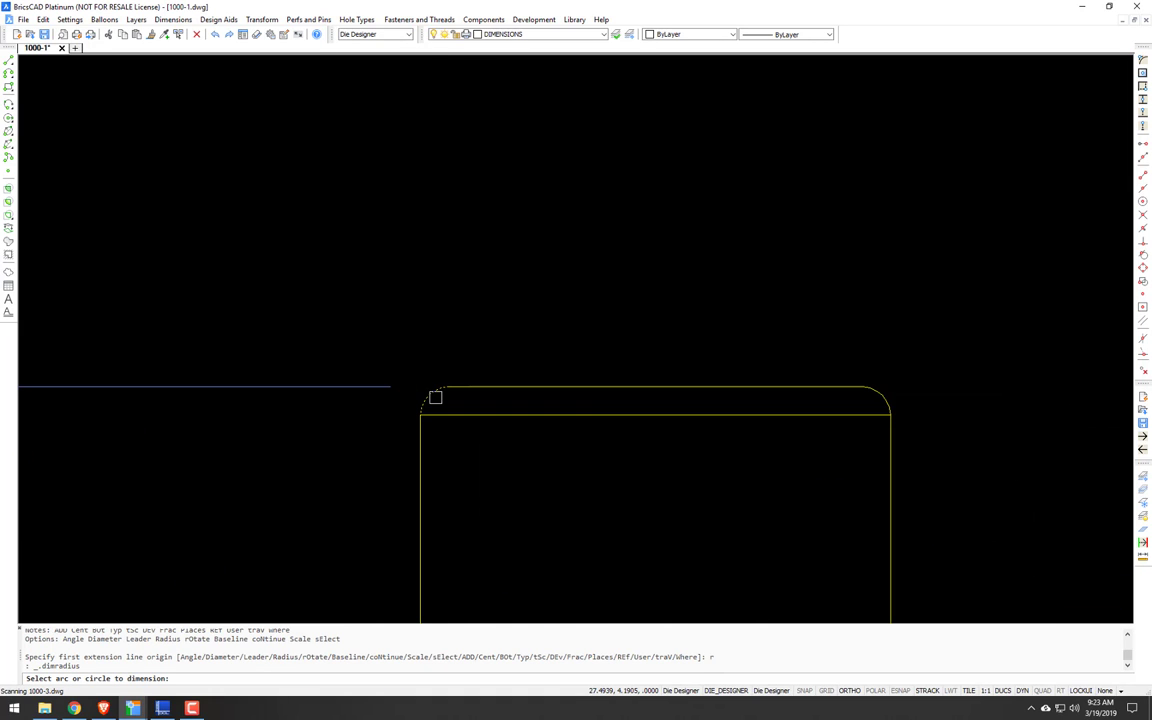
pyautogui.click(435, 398)
pyautogui.scroll(-8, 430, 393)
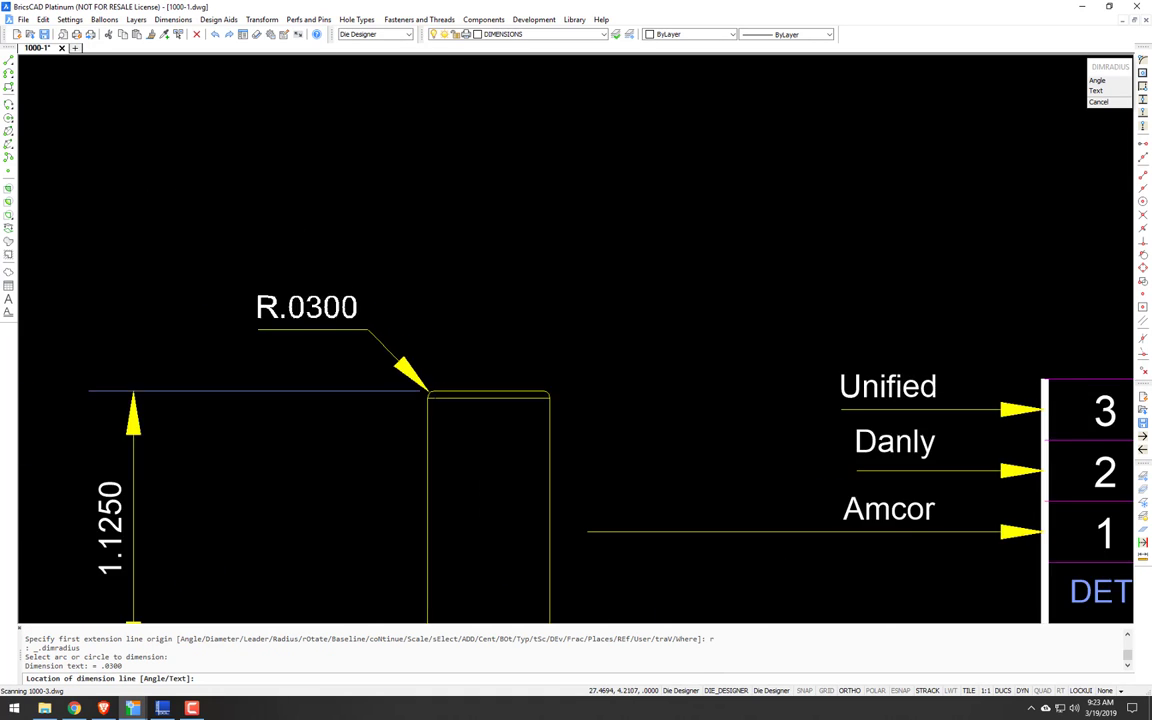
pyautogui.click(354, 312)
pyautogui.press('Escape')
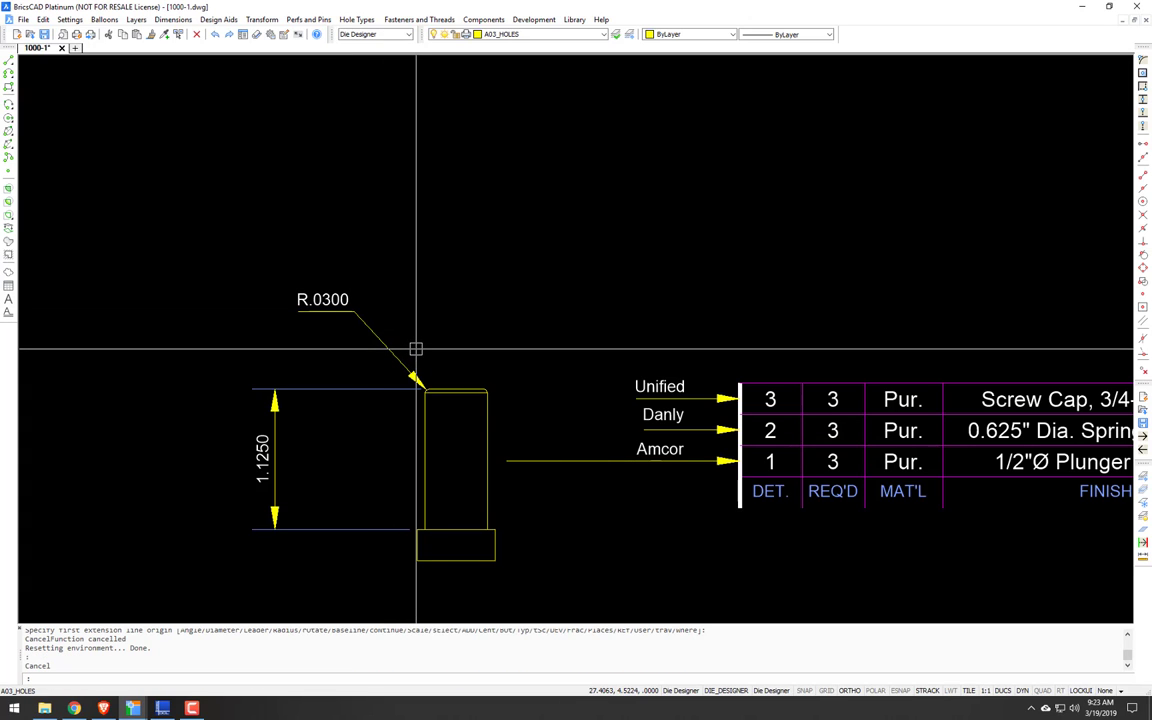
# Step: Reduce the pin's corner radius and length dimensions to three decimal places
pyautogui.write('rl')
pyautogui.press('Return')
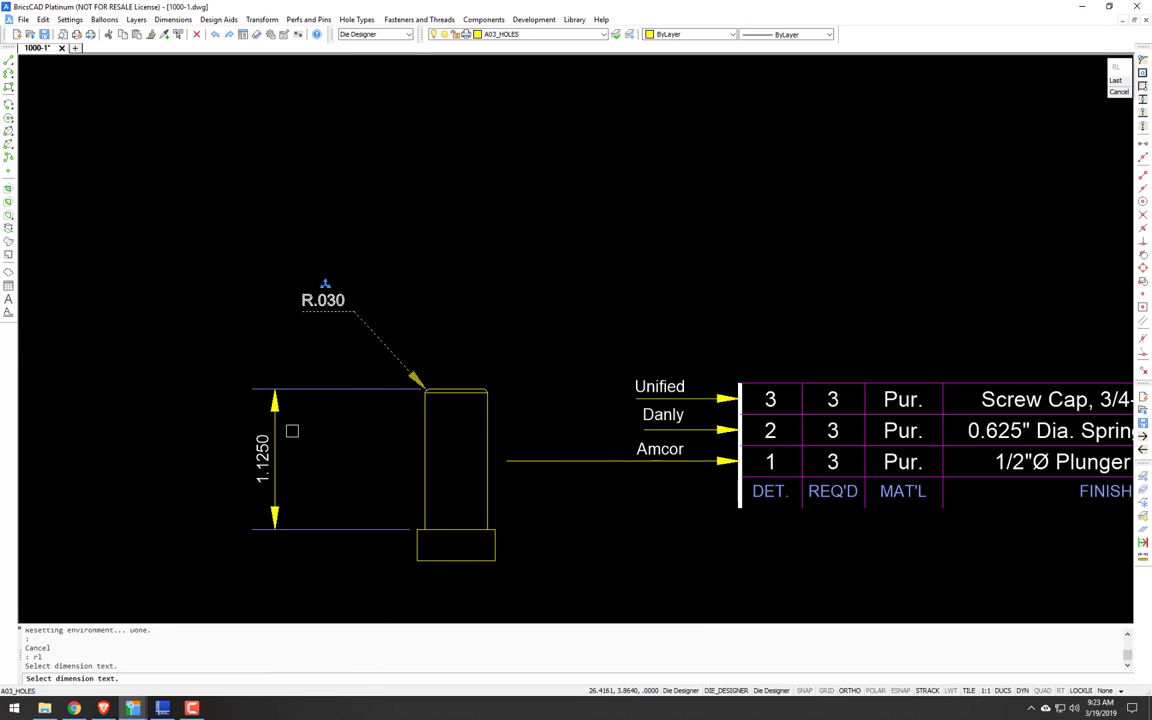
pyautogui.click(260, 447)
pyautogui.press('Return')
pyautogui.scroll(-4, 419, 486)
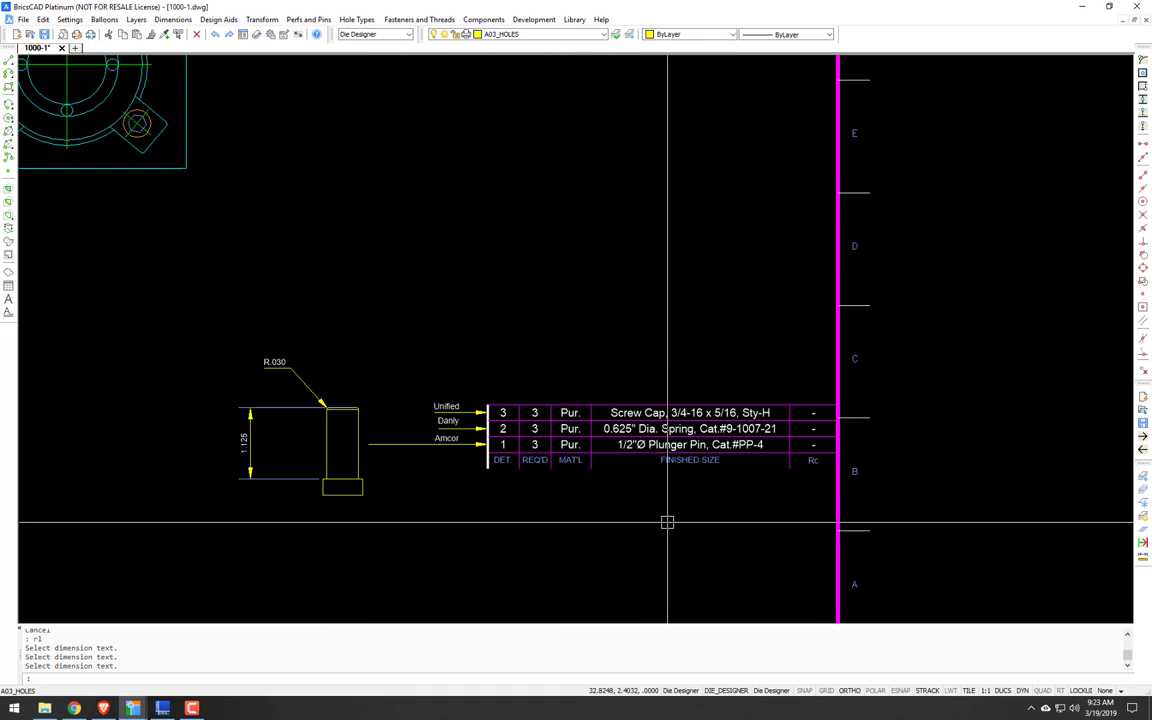
# Step: Freeze the layers of the balloons, their leader and the guide post components in the plan view
pyautogui.scroll(-6, 668, 522)
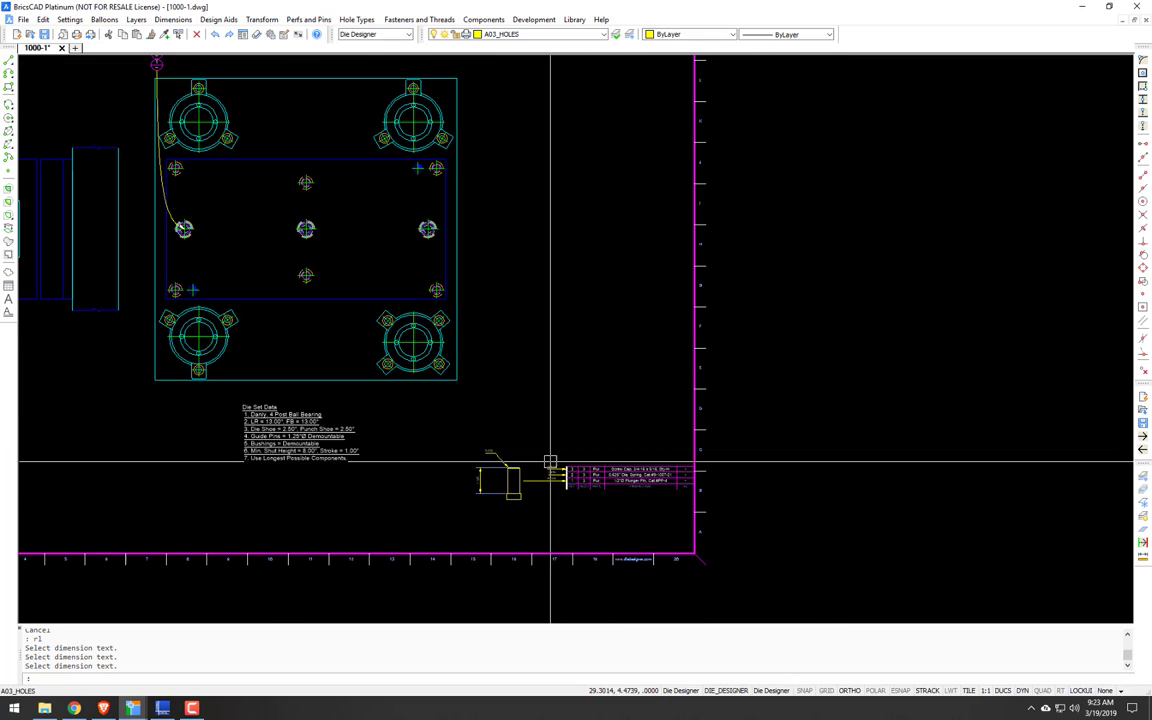
pyautogui.moveTo(524, 415); pyautogui.dragTo(637, 452, button='middle')
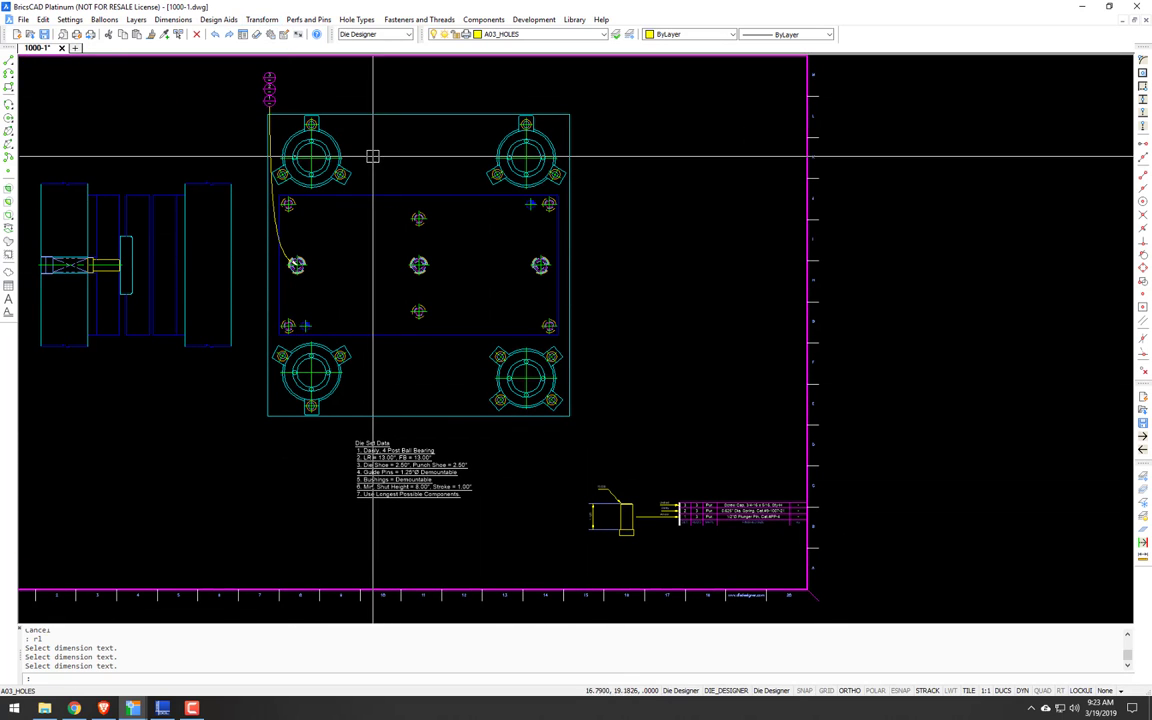
pyautogui.press('Escape')
pyautogui.press('Escape')
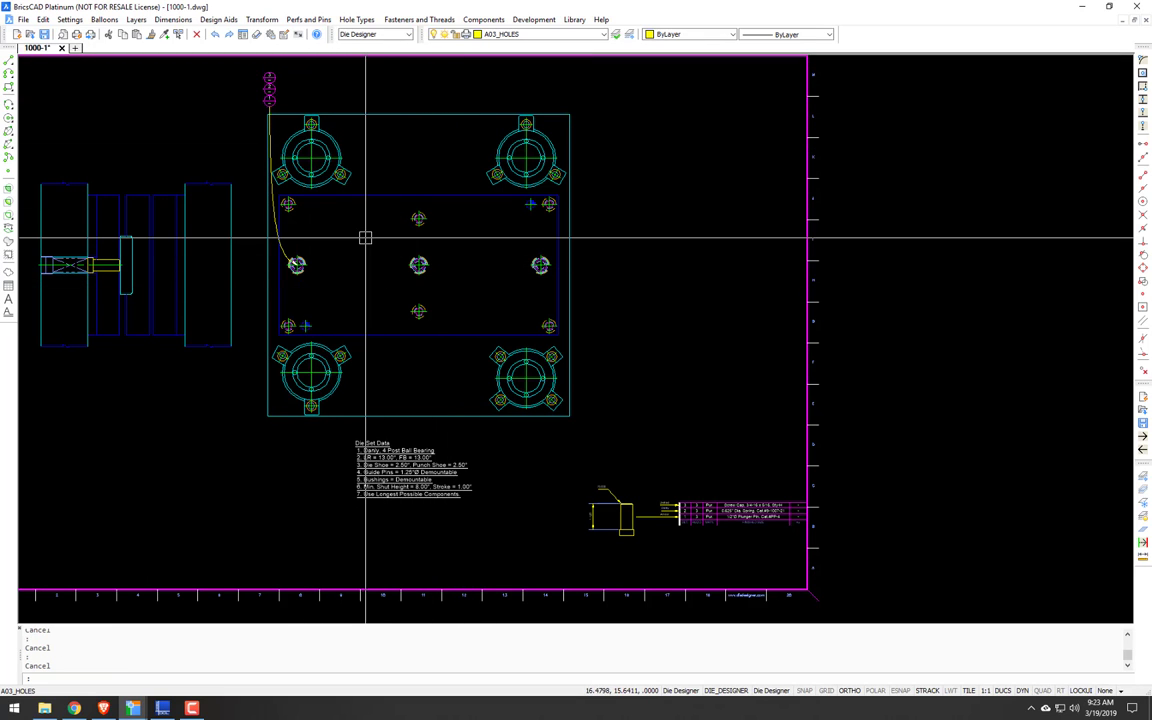
pyautogui.press('F2')
pyautogui.click(239, 105)
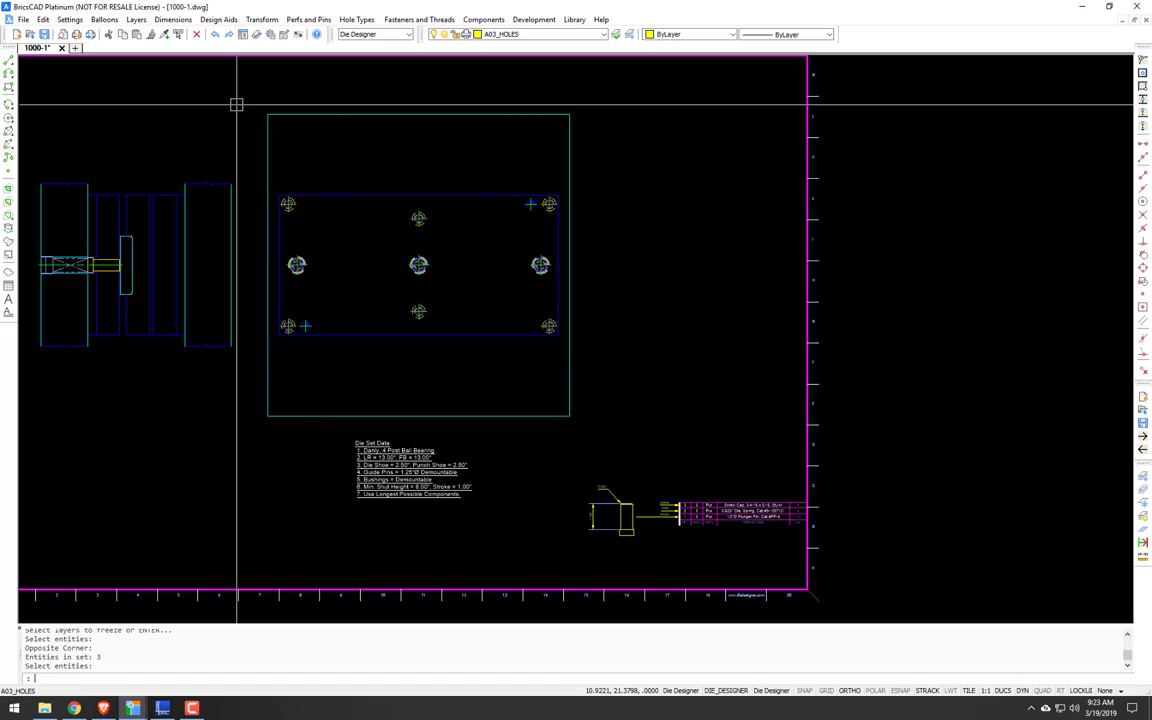
# Step: Copy the blue plate with its holes from the plan view to the empty area right of the border, and thaw all layers
pyautogui.write('c')
pyautogui.press('Return')
pyautogui.click(244, 339)
pyautogui.click(607, 178)
pyautogui.press('Return')
pyautogui.click(310, 277)
pyautogui.click(905, 311)
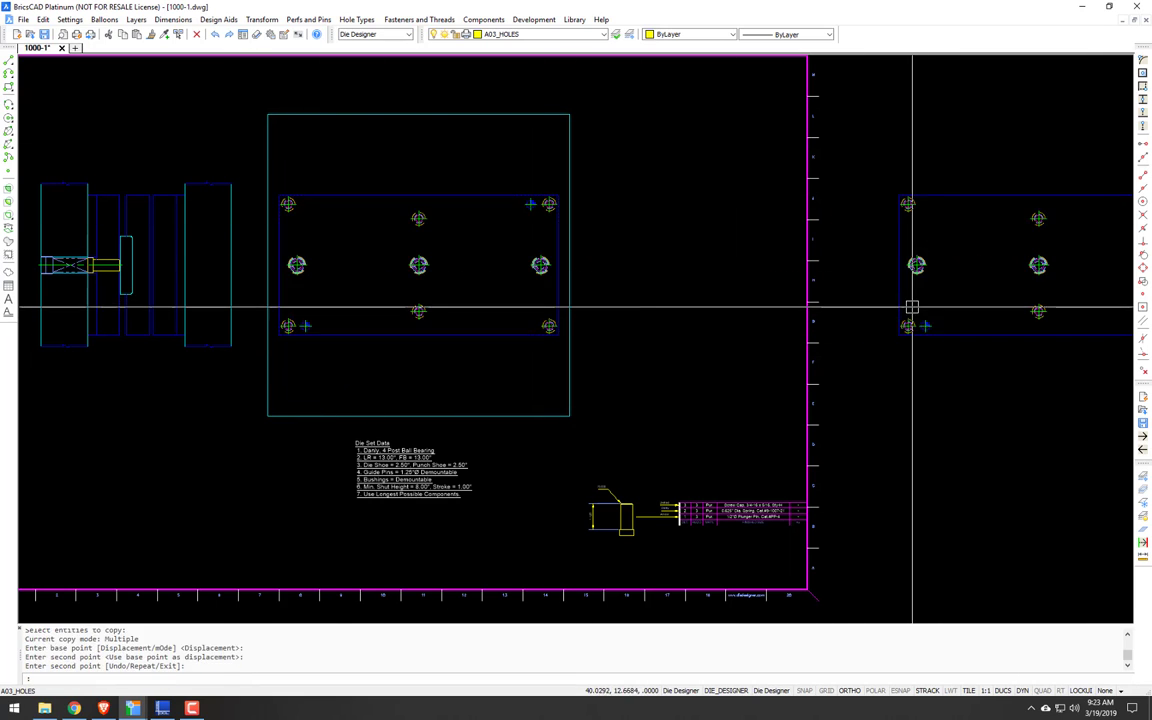
pyautogui.press('F3')
pyautogui.moveTo(905, 311); pyautogui.dragTo(391, 372, button='middle')
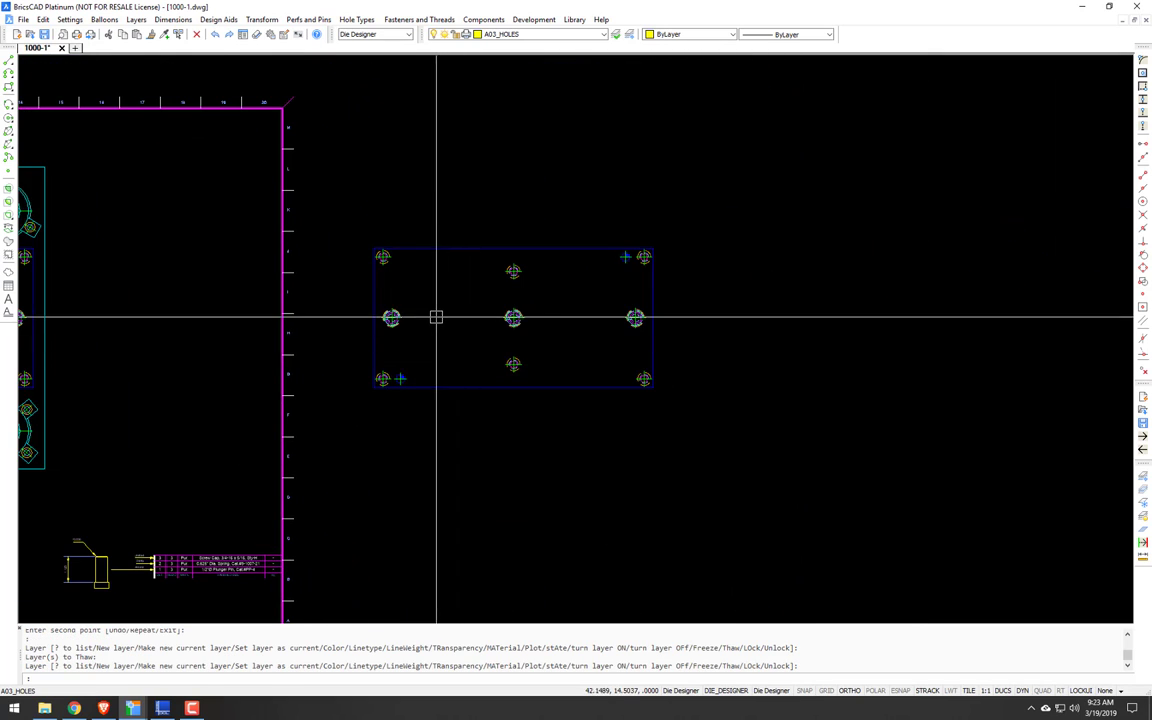
pyautogui.scroll(10, 420, 316)
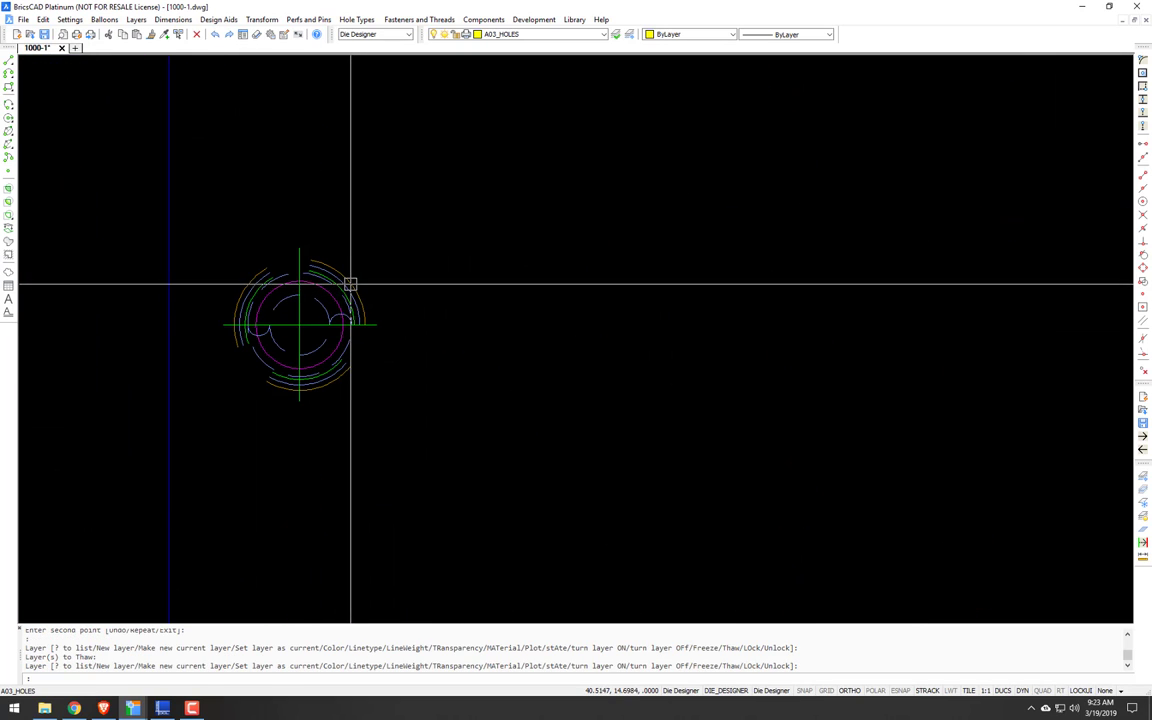
pyautogui.click(357, 273)
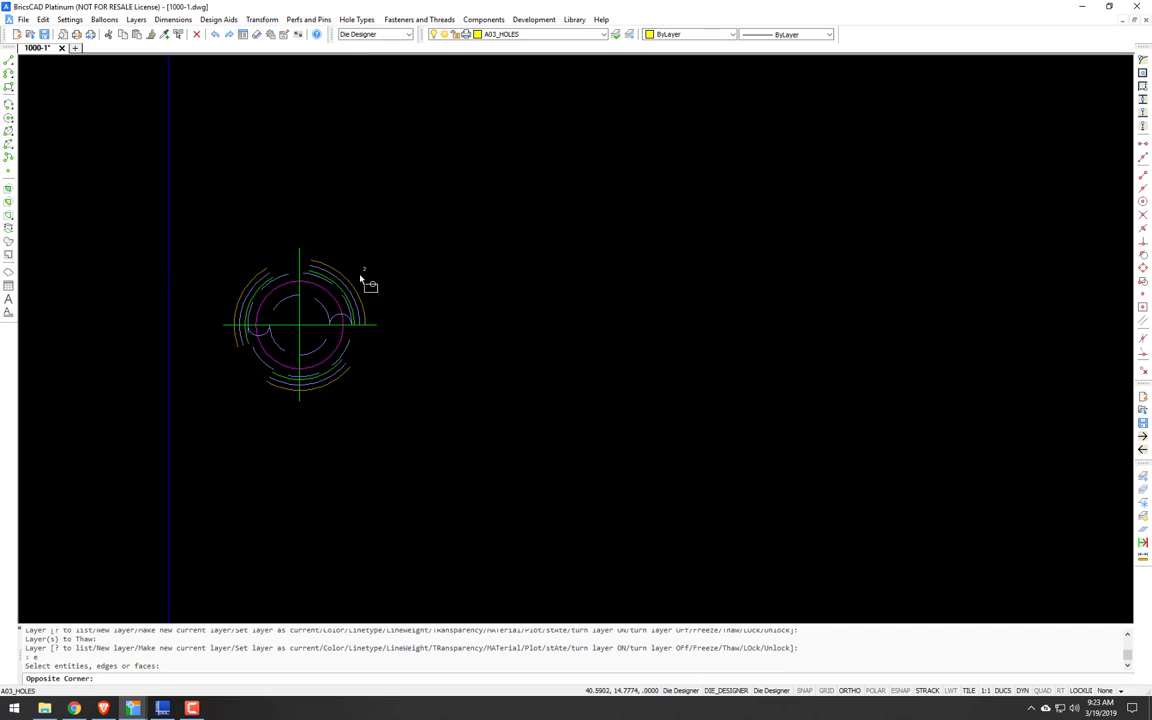
pyautogui.press('Escape')
pyautogui.press('Escape')
pyautogui.scroll(-10, 366, 275)
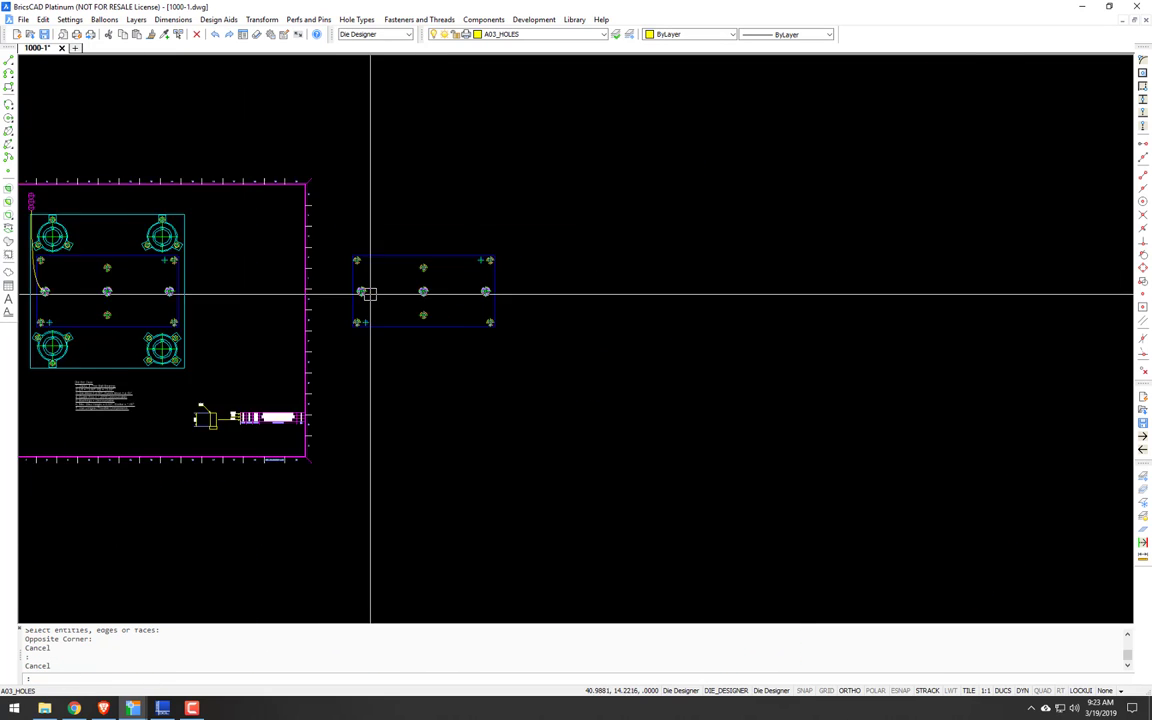
pyautogui.moveTo(135, 300); pyautogui.dragTo(283, 298, button='middle')
pyautogui.scroll(7, 283, 298)
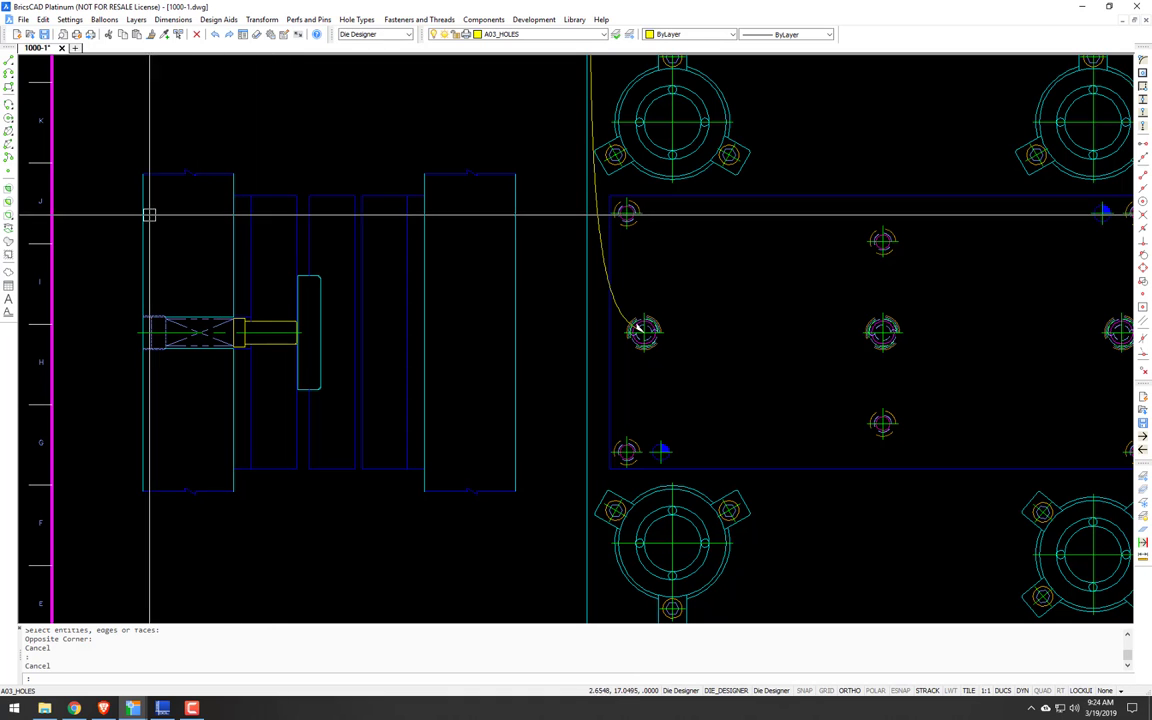
# Step: Copy the detached plate with all its holes straight down, leaving a gap between the two plates
pyautogui.scroll(-8, 210, 226)
pyautogui.scroll(5, 440, 220)
pyautogui.write('c')
pyautogui.press('Return')
pyautogui.click(368, 218)
pyautogui.click(620, 372)
pyautogui.press('Return')
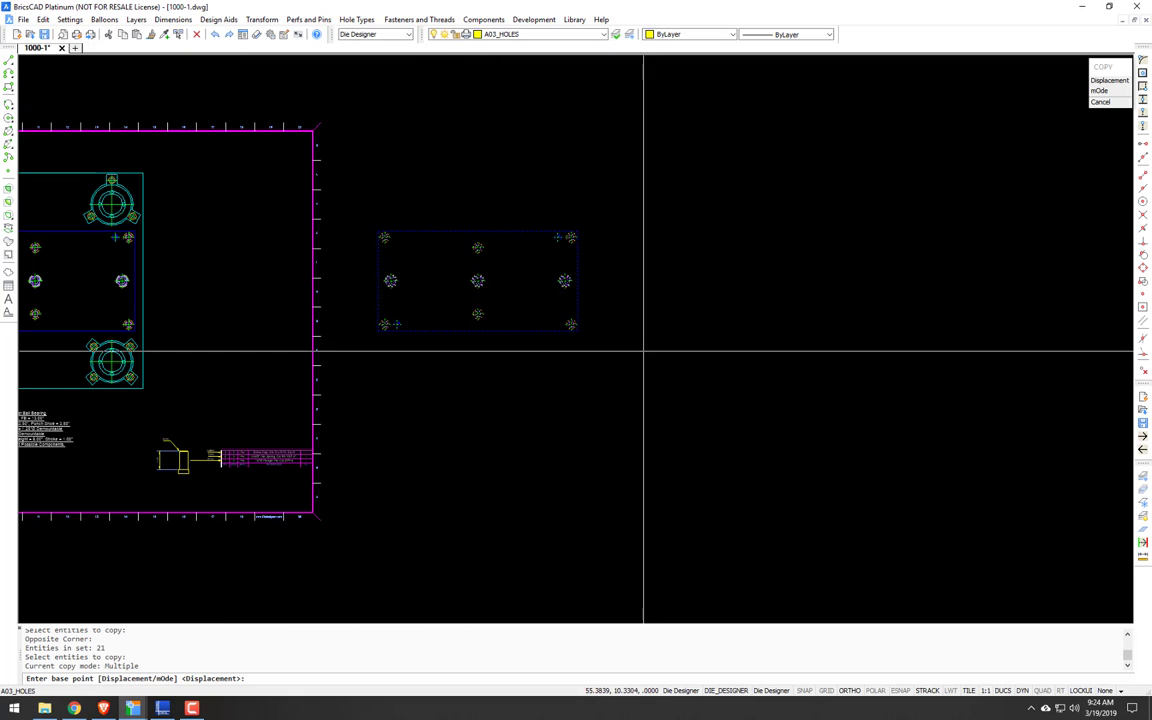
pyautogui.click(586, 247)
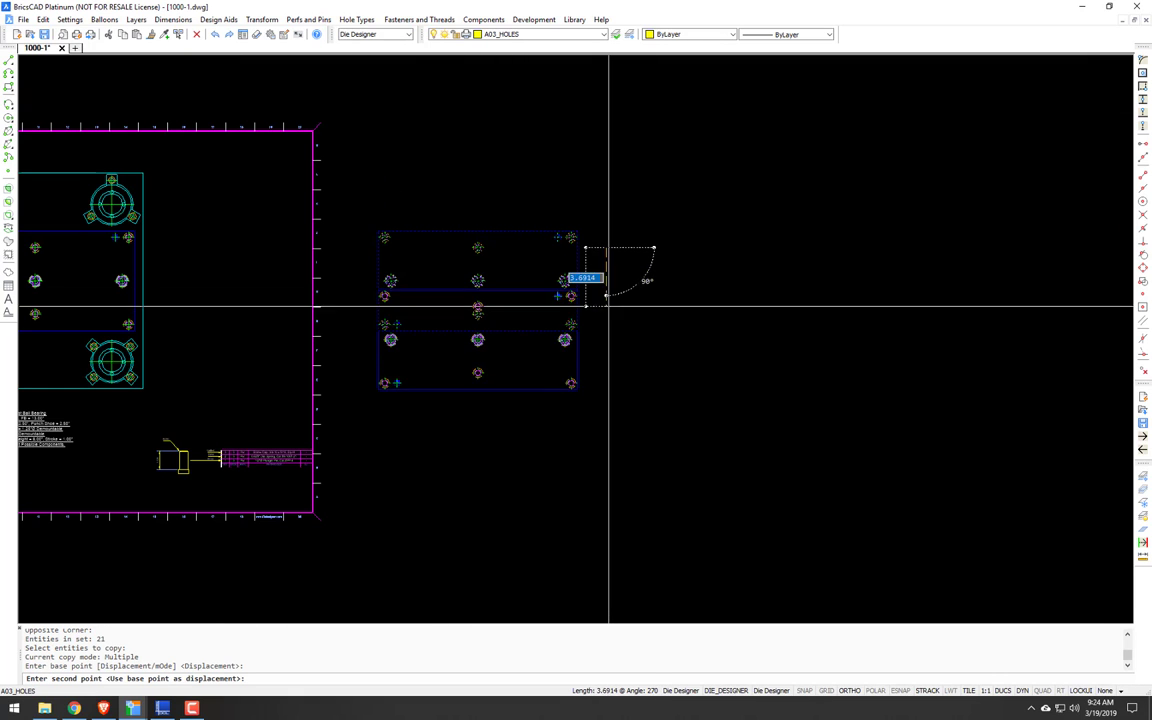
pyautogui.click(599, 380)
pyautogui.press('Return')
# Step: With their layers isolated, erase the spring and screw cap outlines from the upper plate copy's three plunger holes, and thaw all layers
pyautogui.scroll(5, 396, 272)
pyautogui.scroll(2, 393, 266)
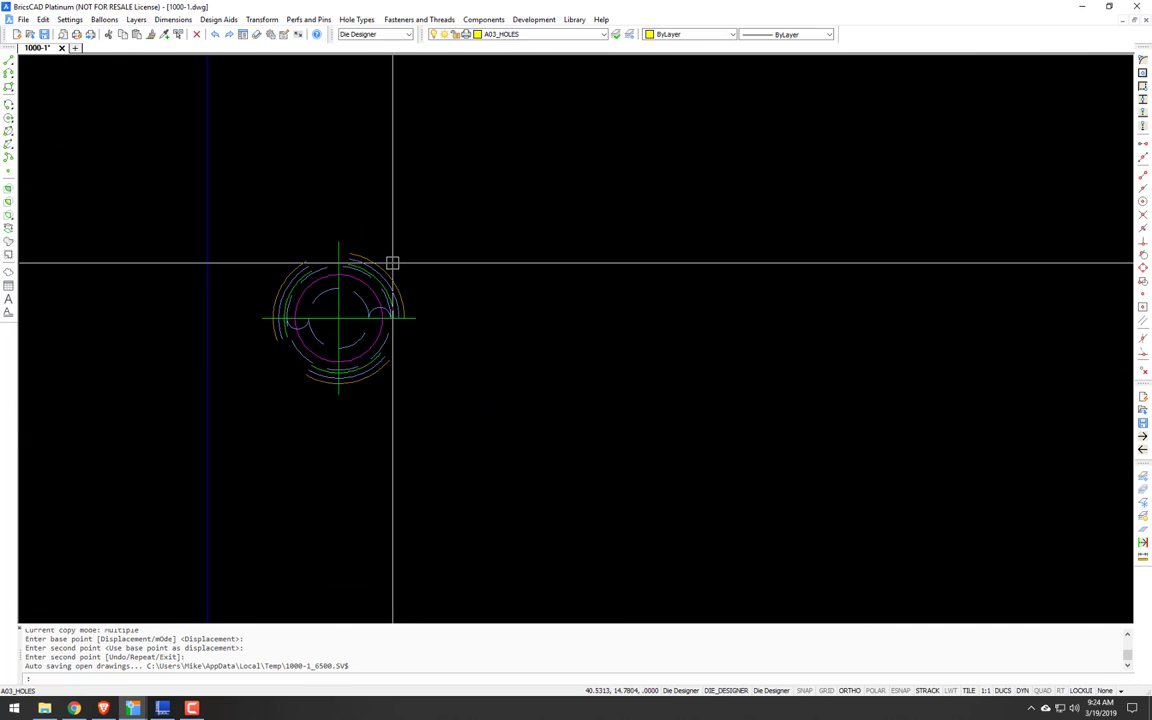
pyautogui.write('ss')
pyautogui.press('Return')
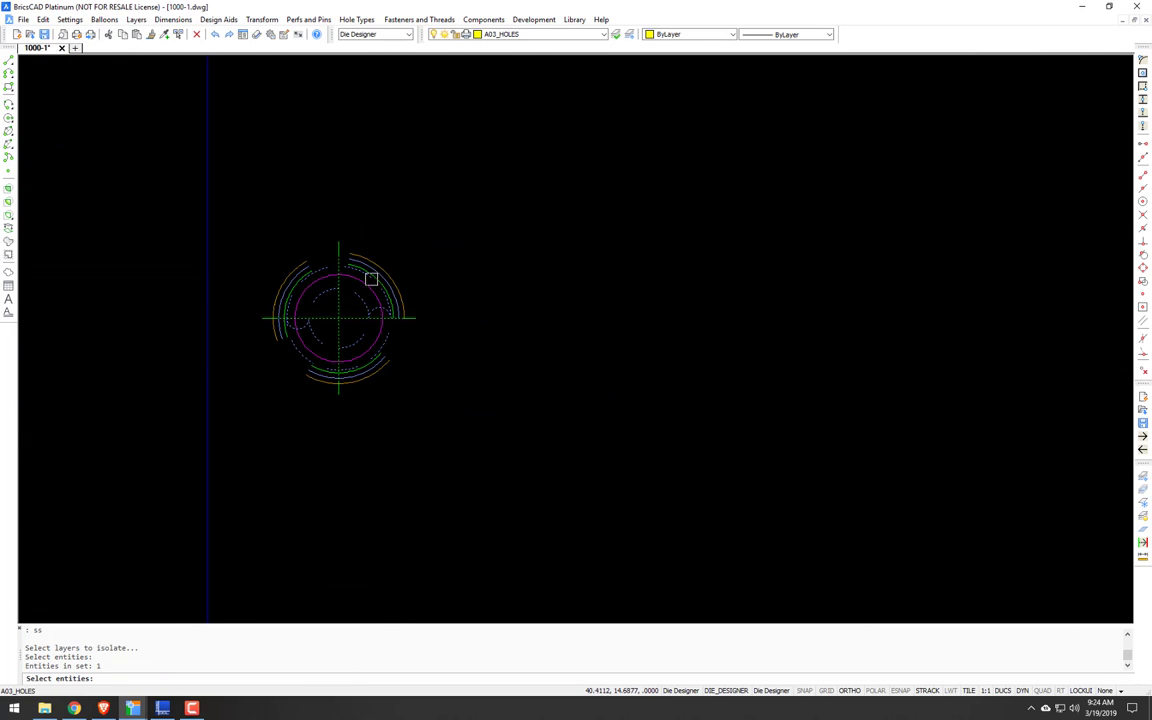
pyautogui.press('Return')
pyautogui.scroll(-5, 395, 275)
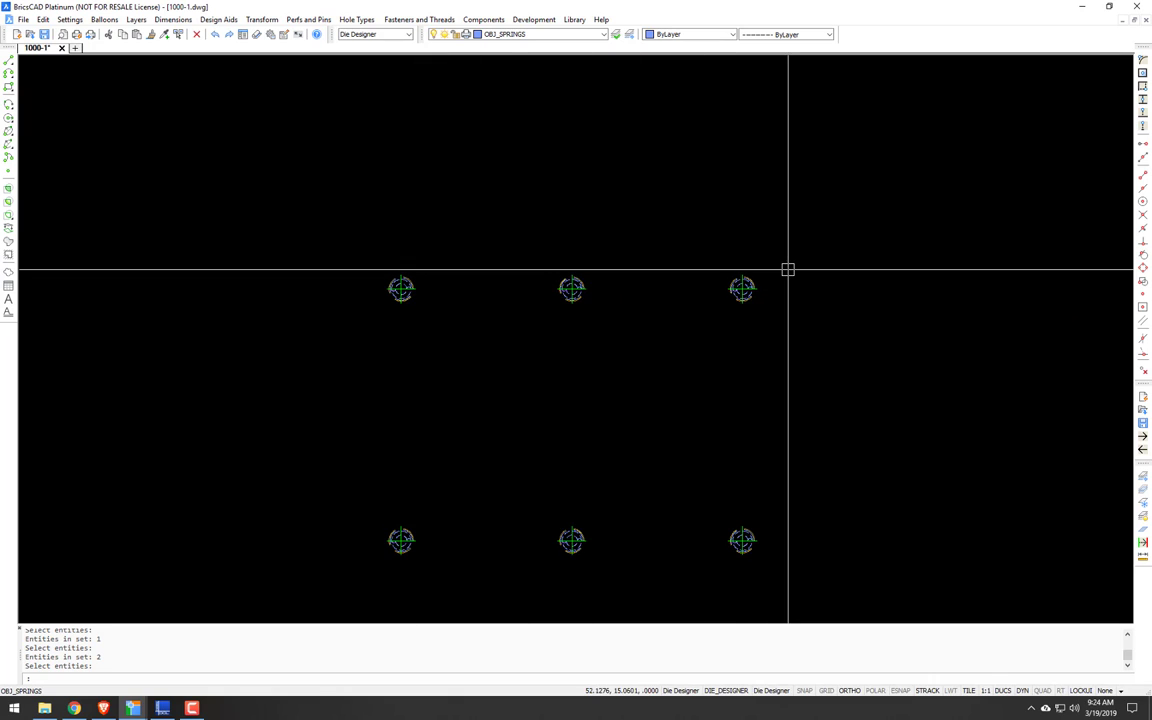
pyautogui.click(378, 319)
pyautogui.press('Return')
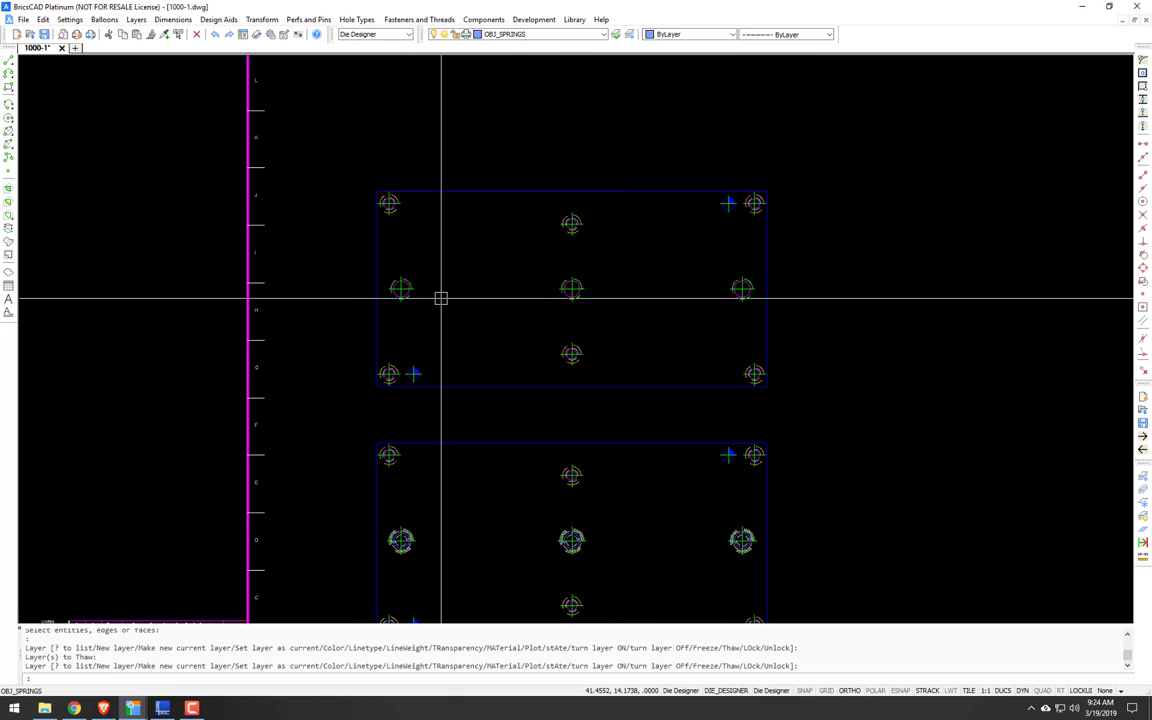
# Step: Transform the three plunger objects across the middle of the upper plate copy into plain through holes
pyautogui.scroll(2, 442, 298)
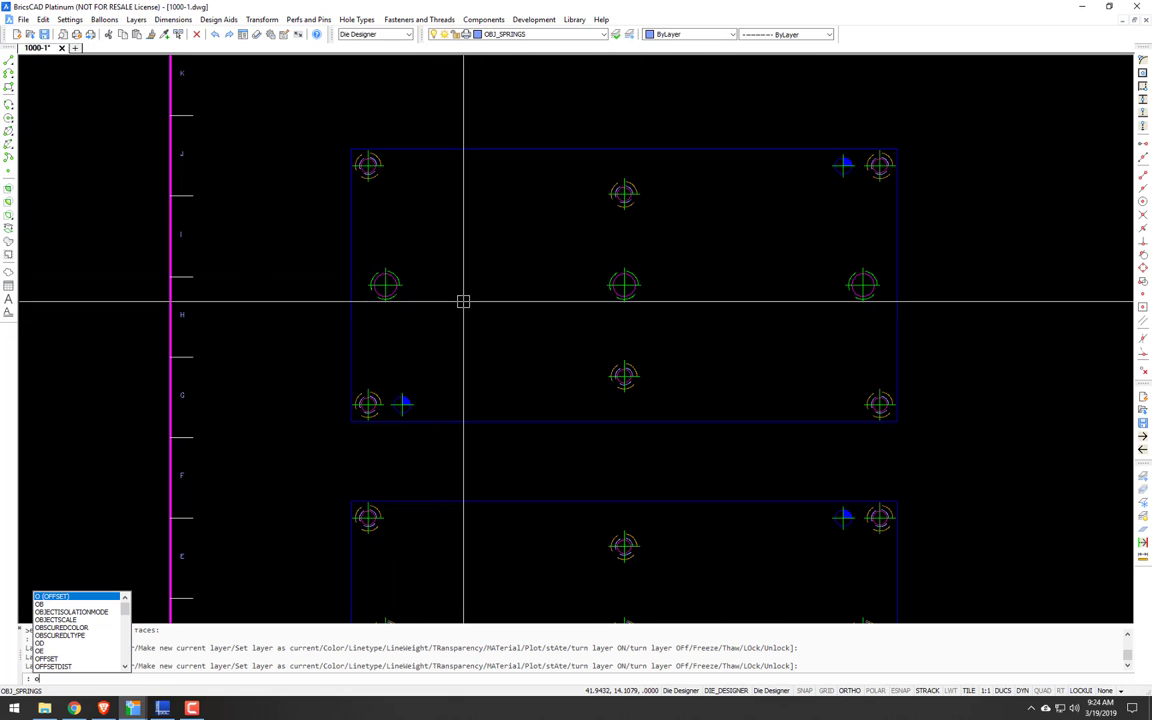
pyautogui.write('or')
pyautogui.press('Escape')
pyautogui.press('Escape')
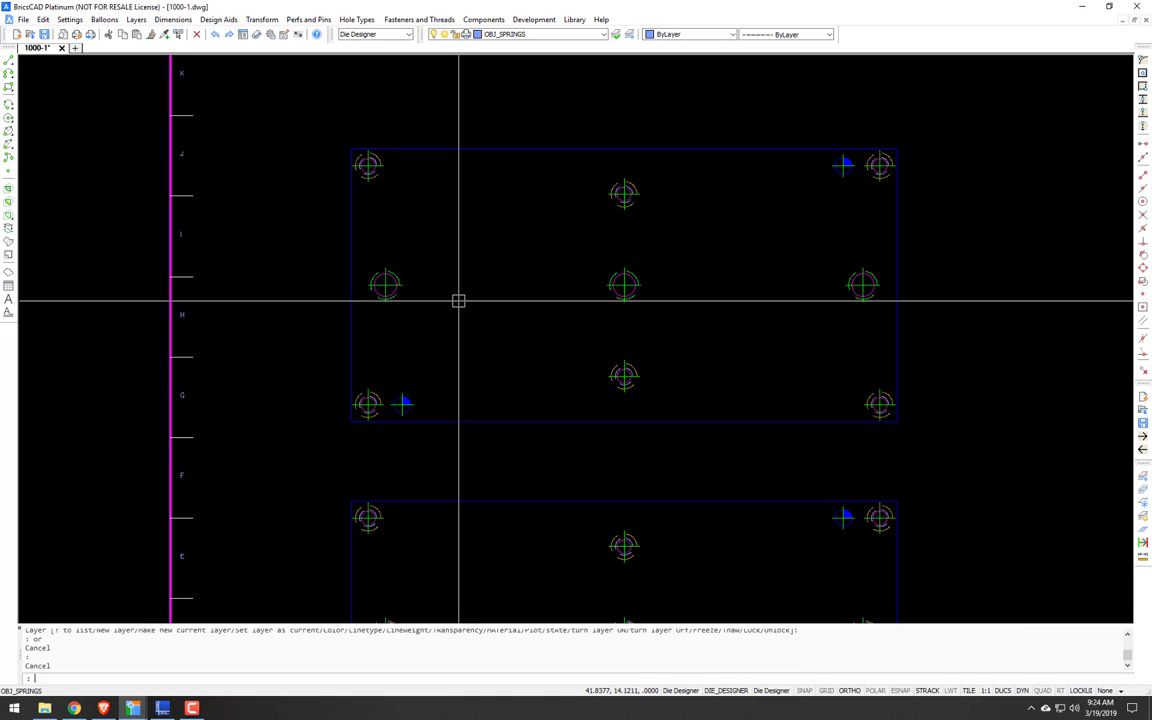
pyautogui.write('ot')
pyautogui.press('Return')
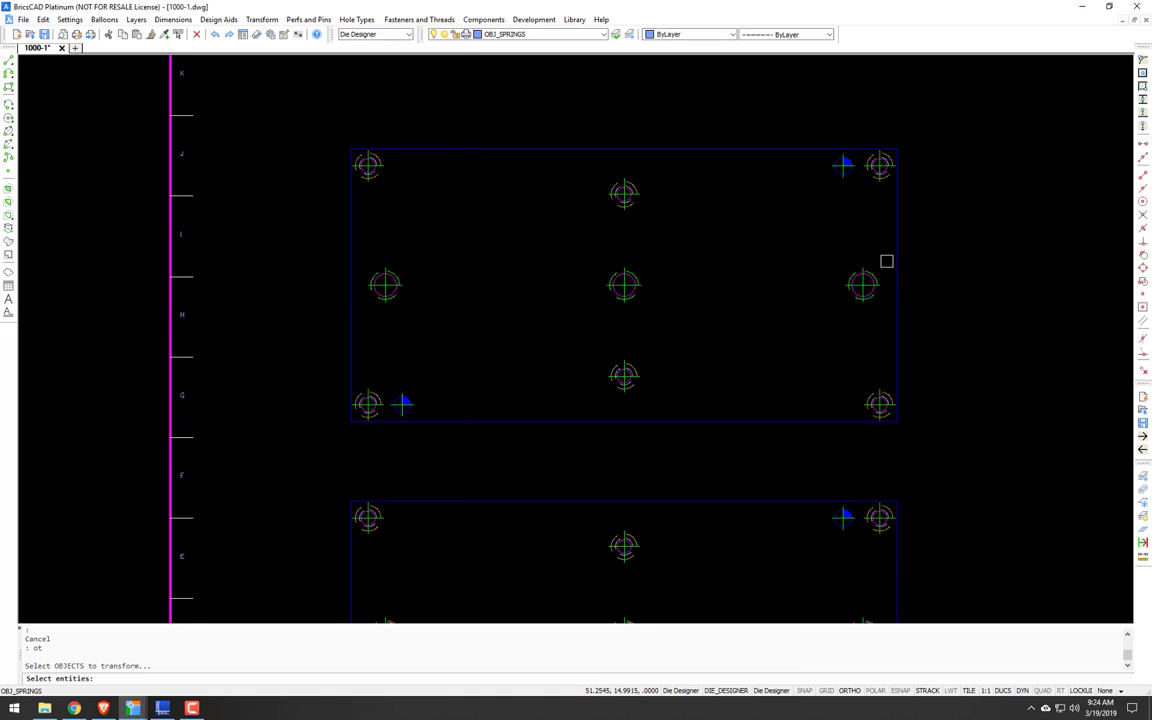
pyautogui.moveTo(874, 260); pyautogui.dragTo(386, 309)
pyautogui.press('Return')
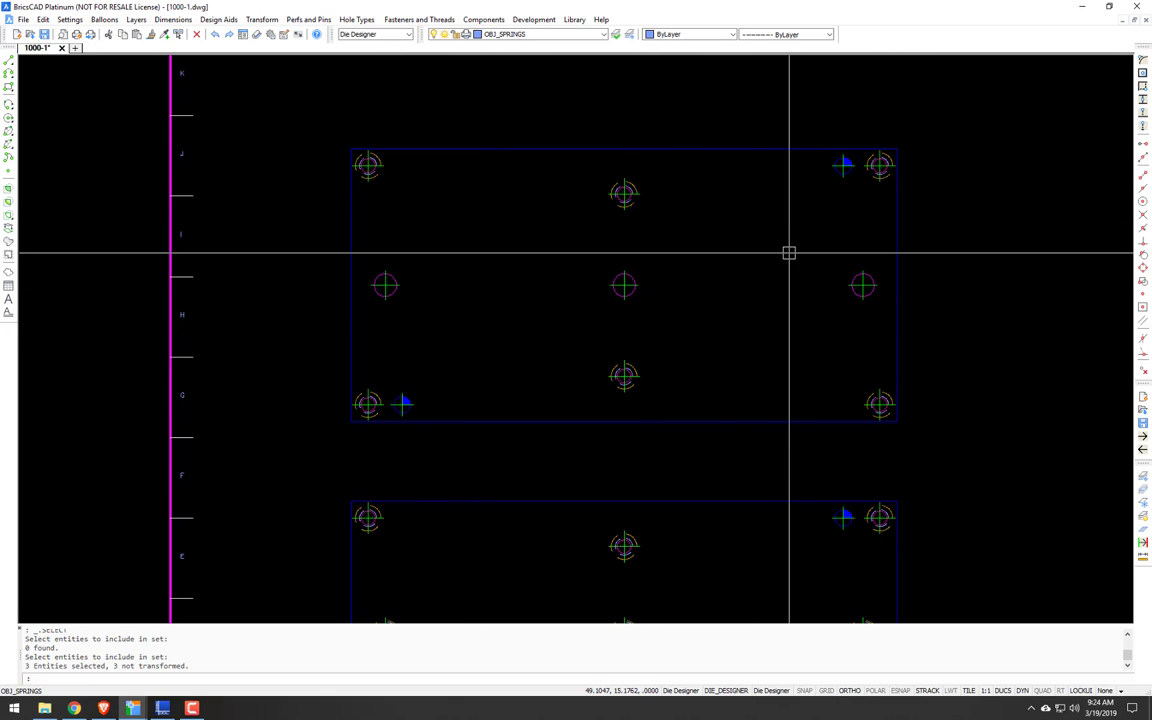
# Step: Transform the corner and center-column fasteners of the upper plate copy into tapped holes
pyautogui.write('t')
pyautogui.press('Return')
pyautogui.click(964, 136)
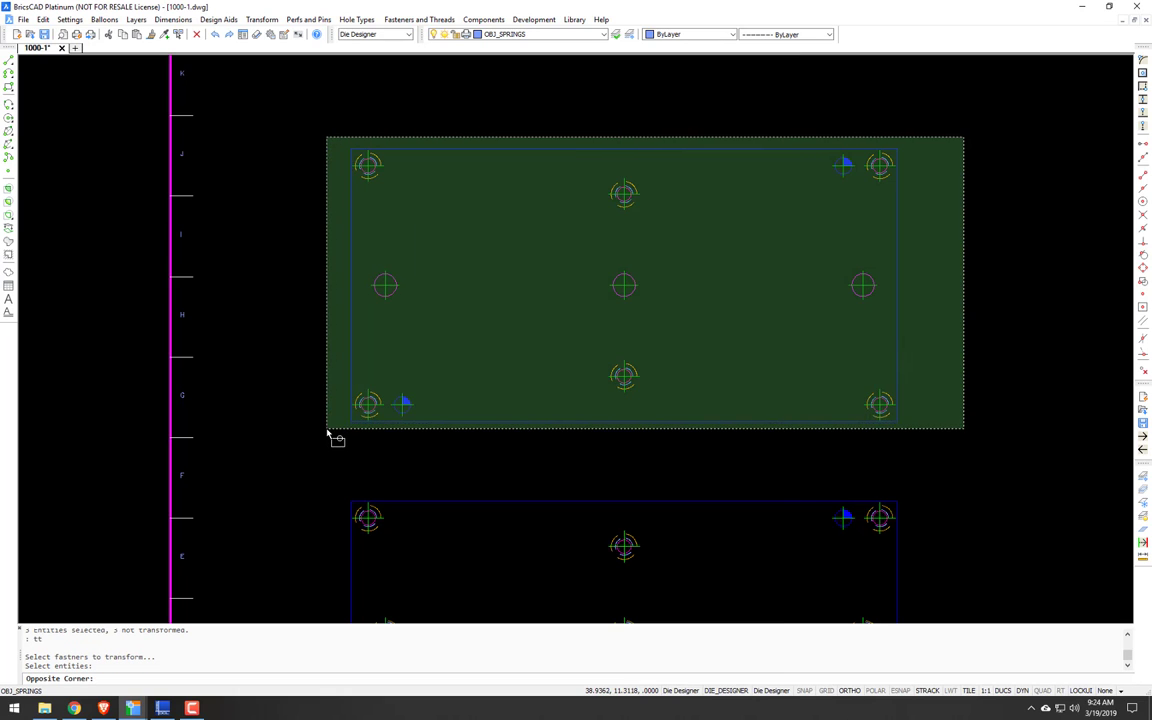
pyautogui.click(327, 432)
pyautogui.press('Return')
pyautogui.scroll(-2, 479, 357)
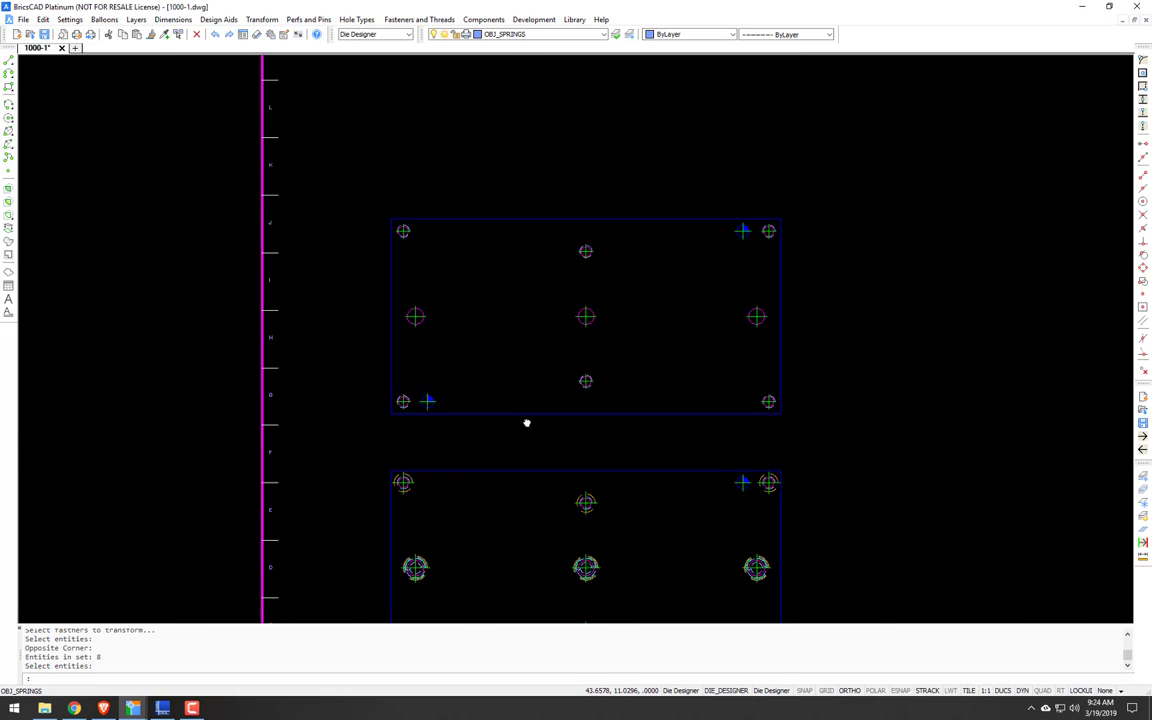
# Step: Transform the corner and center-column fasteners of the lower plate copy into clearance holes
pyautogui.moveTo(522, 411); pyautogui.dragTo(497, 311, button='middle')
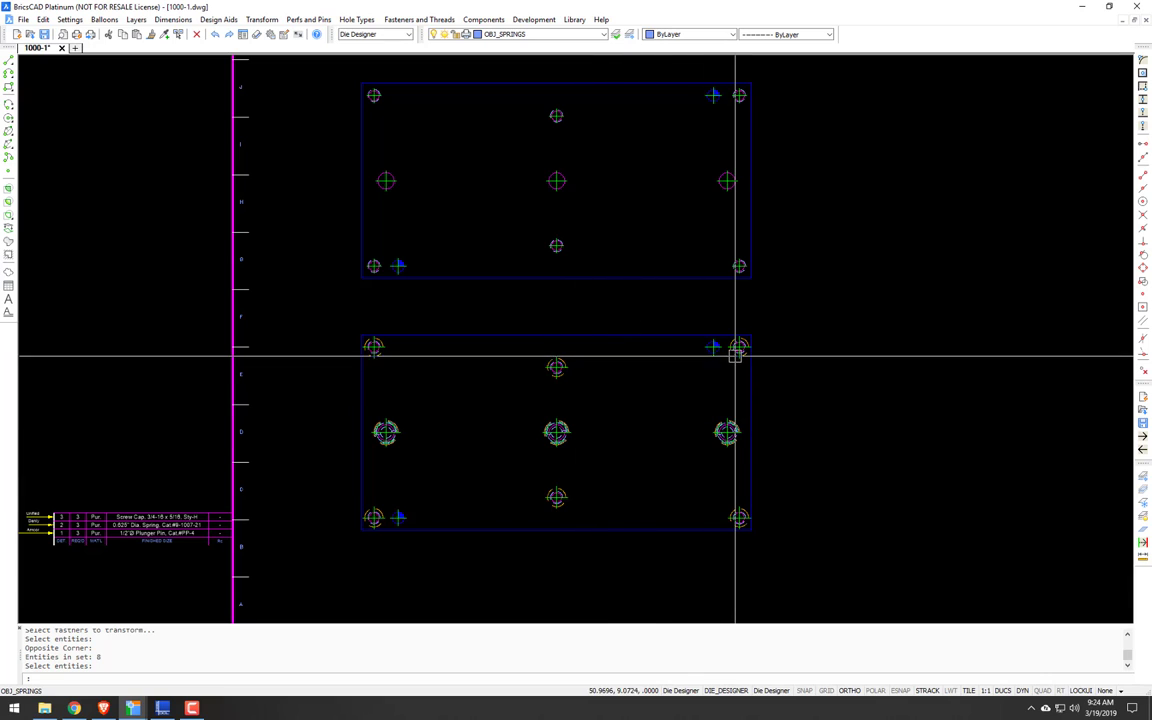
pyautogui.write('tc')
pyautogui.press('Return')
pyautogui.click(815, 317)
pyautogui.click(300, 376)
pyautogui.click(783, 480)
pyautogui.click(329, 558)
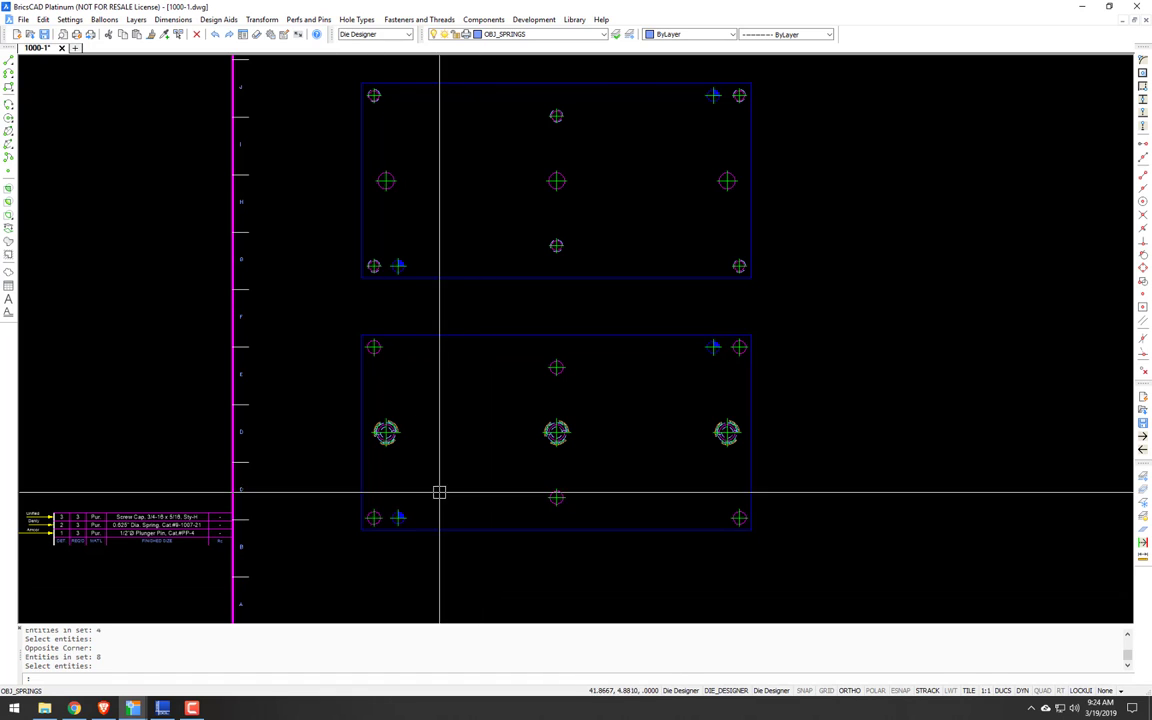
# Step: Examine the plunger hole outlines in the lower plate copy and compare them with the assembly in the main views
pyautogui.scroll(5, 391, 440)
pyautogui.scroll(4, 381, 408)
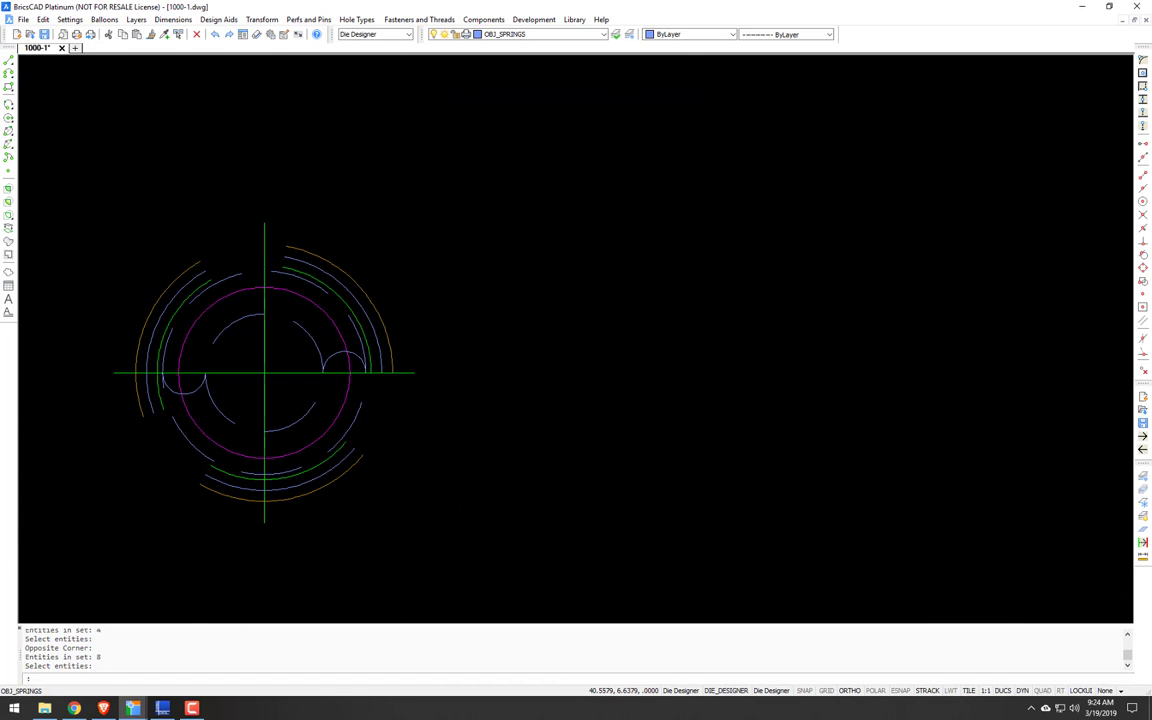
pyautogui.scroll(4, 311, 278)
pyautogui.scroll(-10, 336, 309)
pyautogui.moveTo(79, 297); pyautogui.dragTo(730, 337, button='middle')
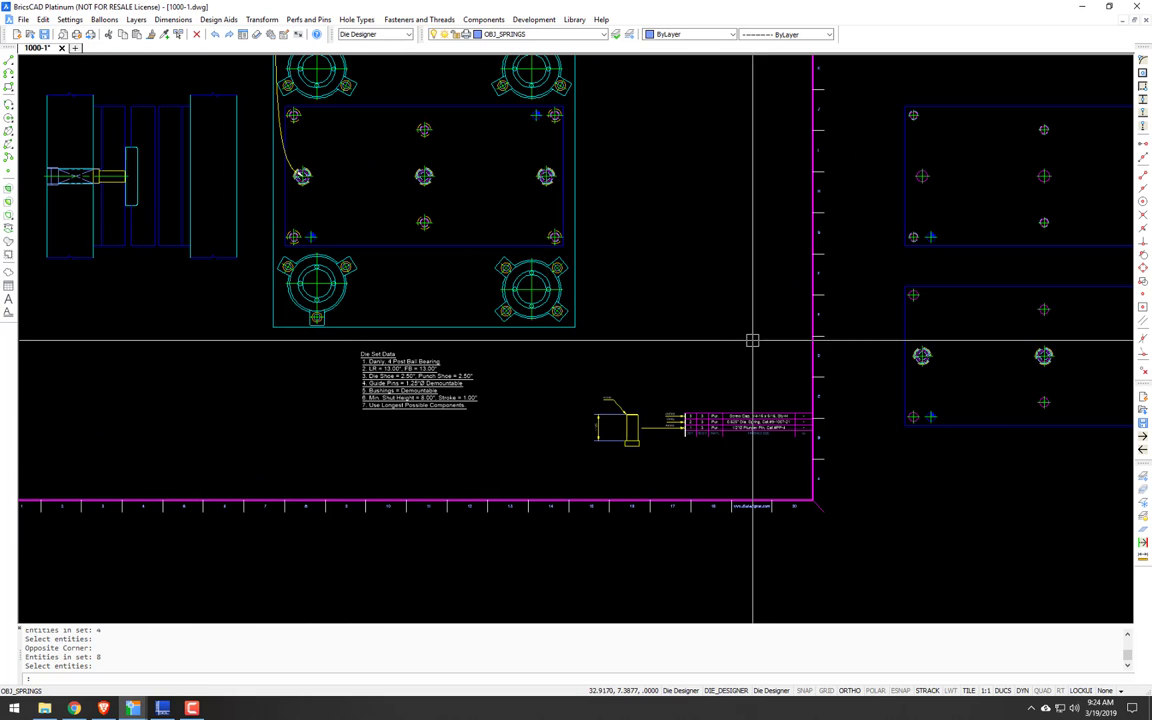
pyautogui.scroll(8, 93, 175)
pyautogui.scroll(3, 183, 144)
pyautogui.scroll(-10, 183, 144)
# Step: Measure the diameter of the blue arc just inside the outermost circle of the lower plate's leftmost plunger hole
pyautogui.moveTo(700, 318); pyautogui.dragTo(420, 330, button='middle')
pyautogui.scroll(15, 420, 330)
pyautogui.scroll(3, 426, 337)
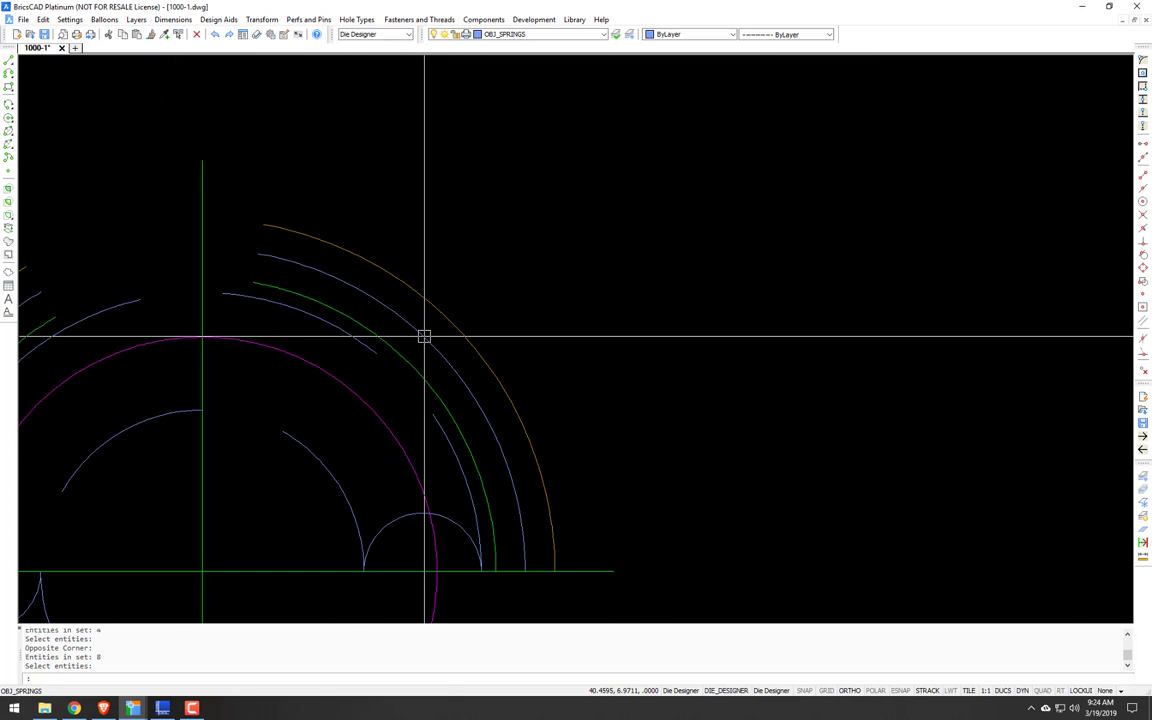
pyautogui.press('Return')
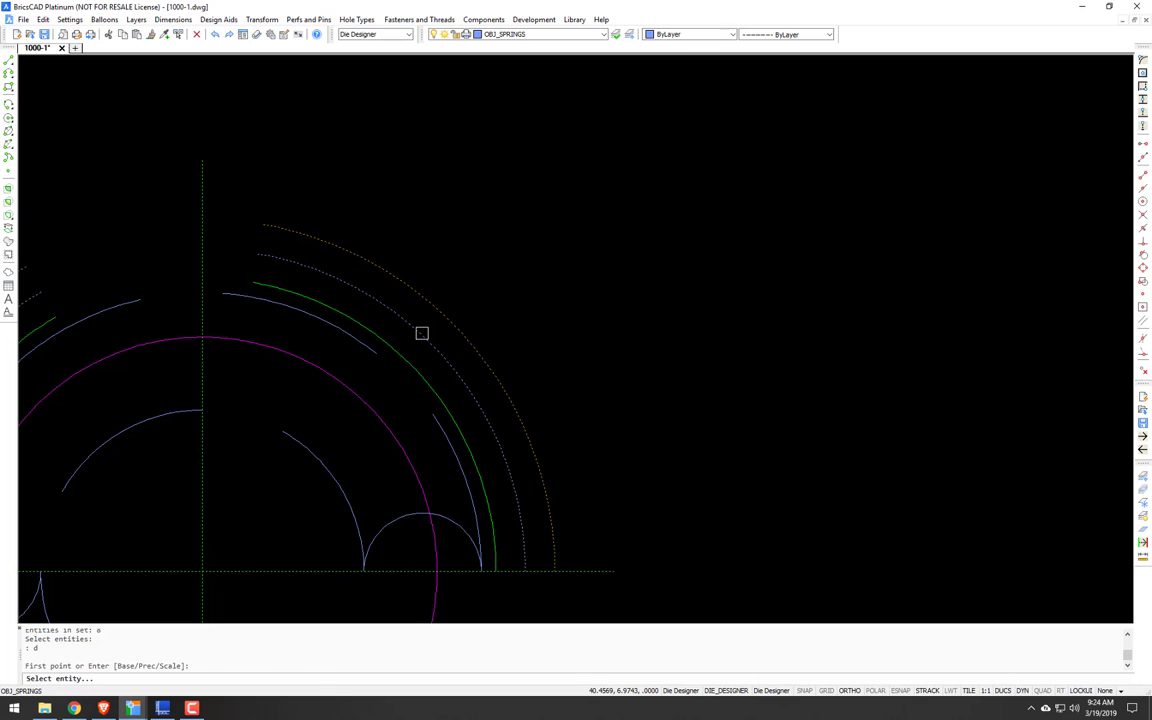
pyautogui.click(421, 333)
# Step: Insert a drilled hole left of the lower plate copy, picking 11/16 (.6875) from the fractional drill conversion table
pyautogui.scroll(-10, 421, 333)
pyautogui.press('Return')
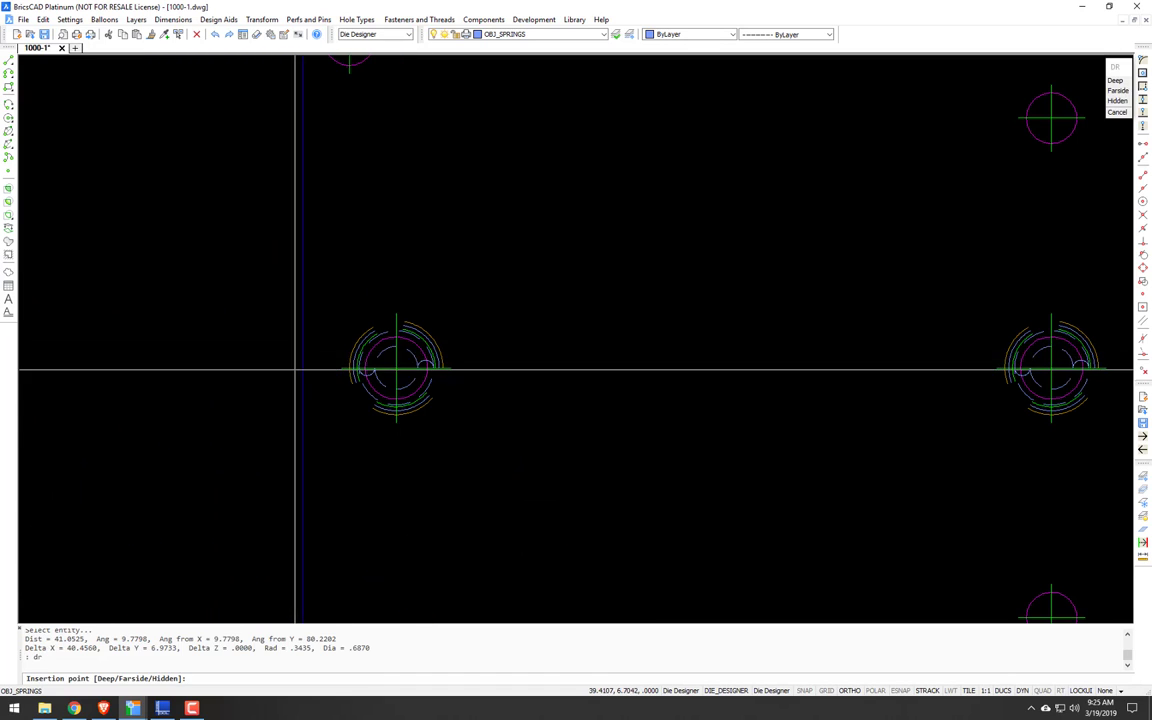
pyautogui.click(127, 357)
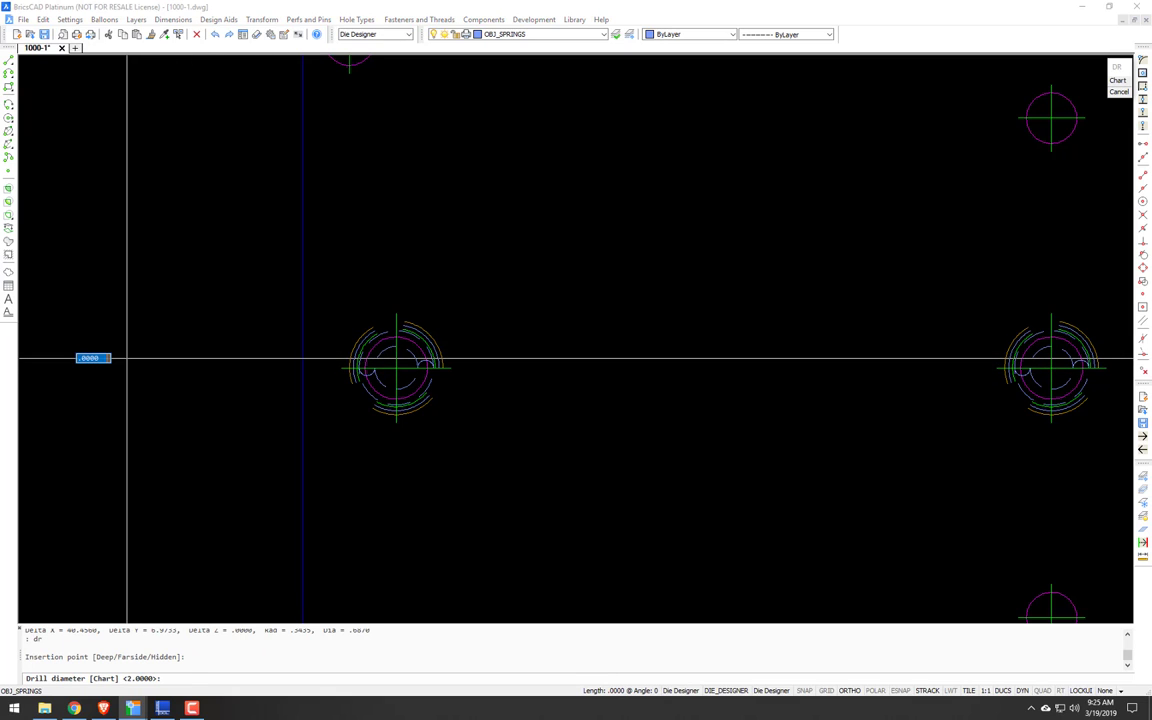
pyautogui.write('c')
pyautogui.press('Return')
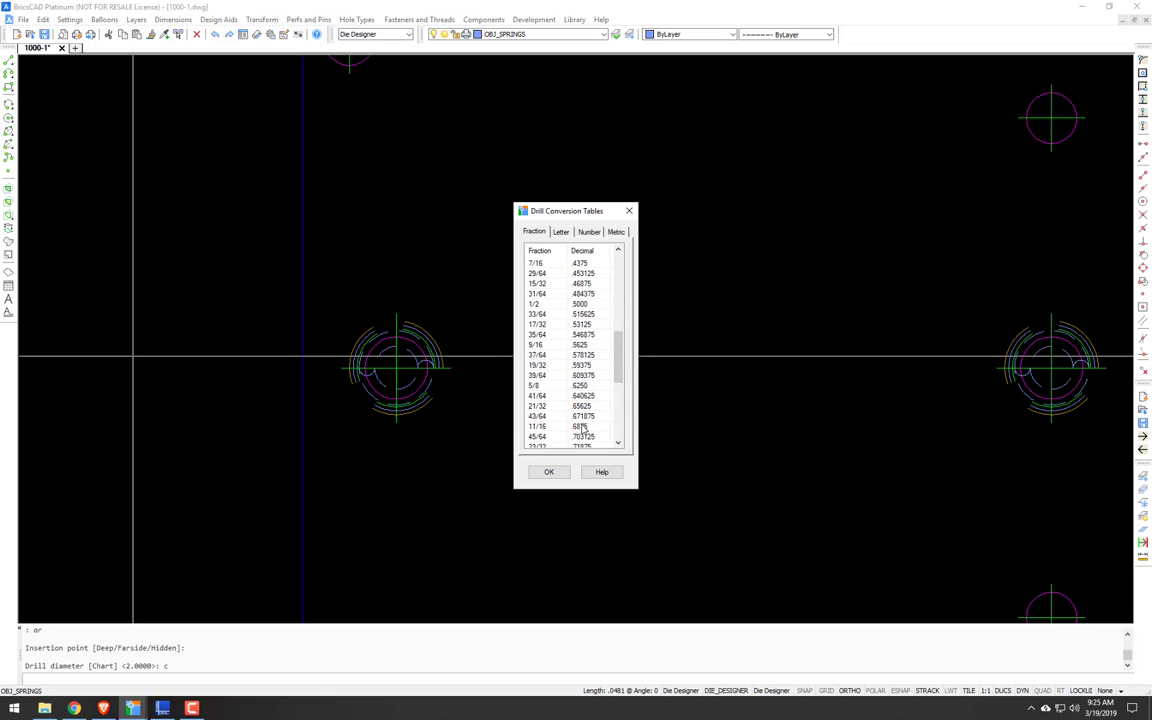
pyautogui.click(543, 476)
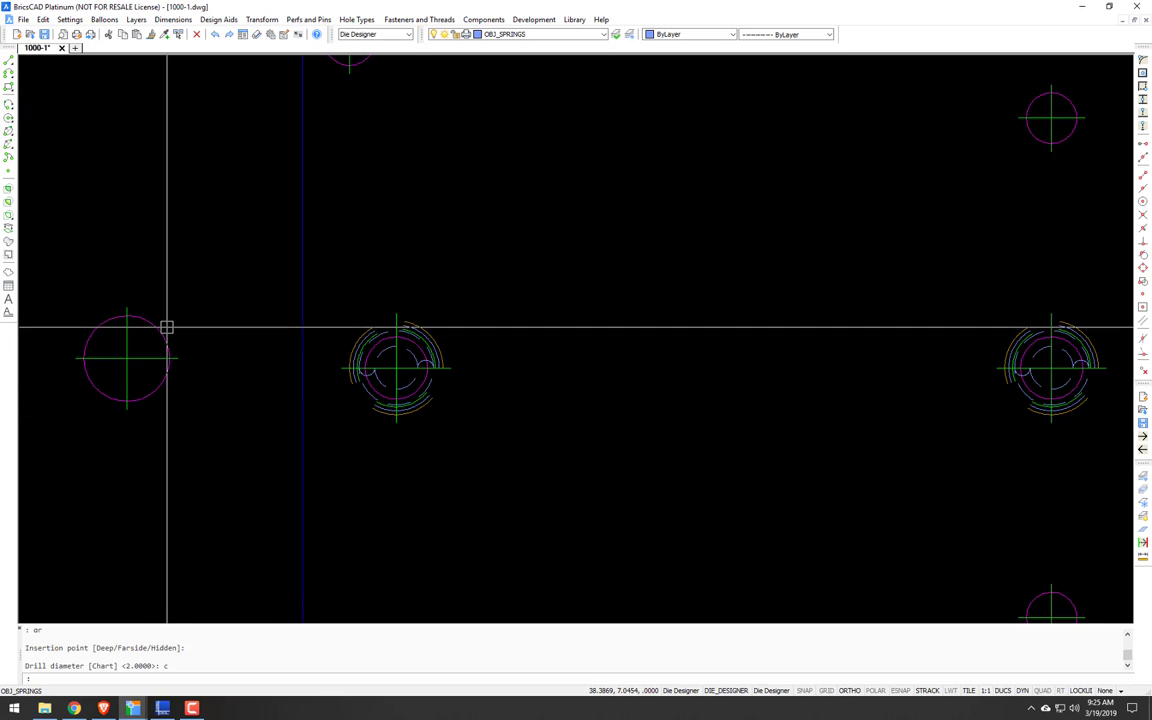
# Step: Search and replace all three plunger hole groups in the lower plate copy with the loose 11/16 drilled hole, based at its center
pyautogui.click(217, 19)
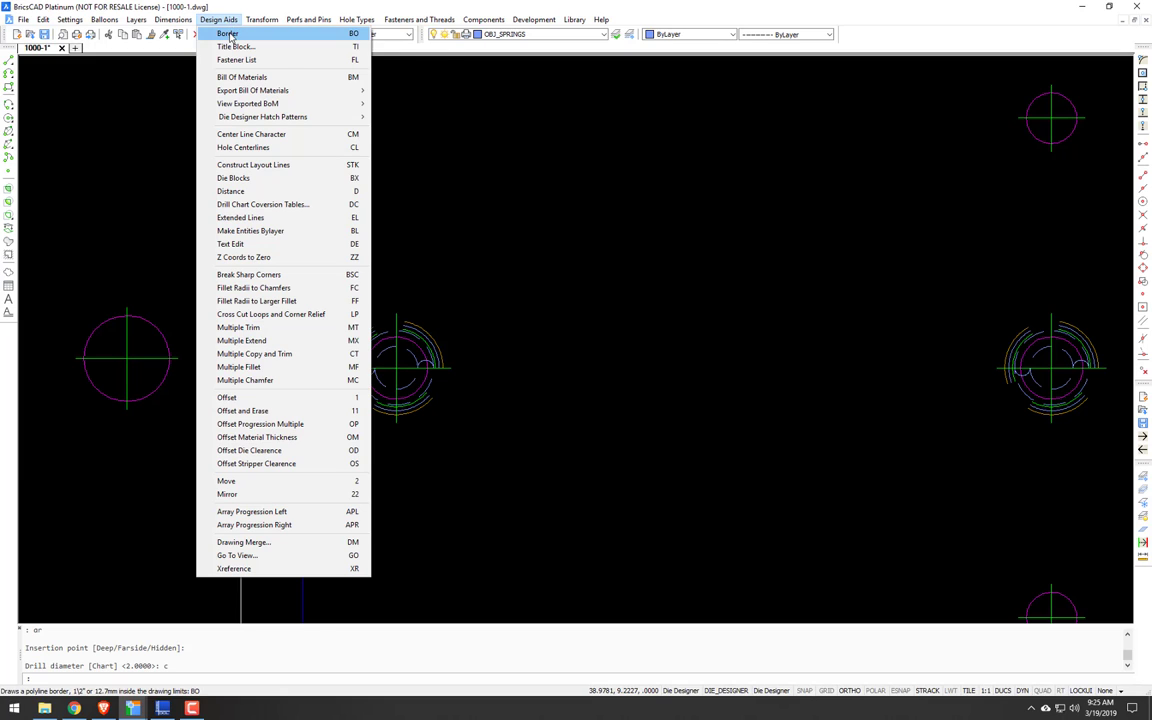
pyautogui.moveTo(265, 22)
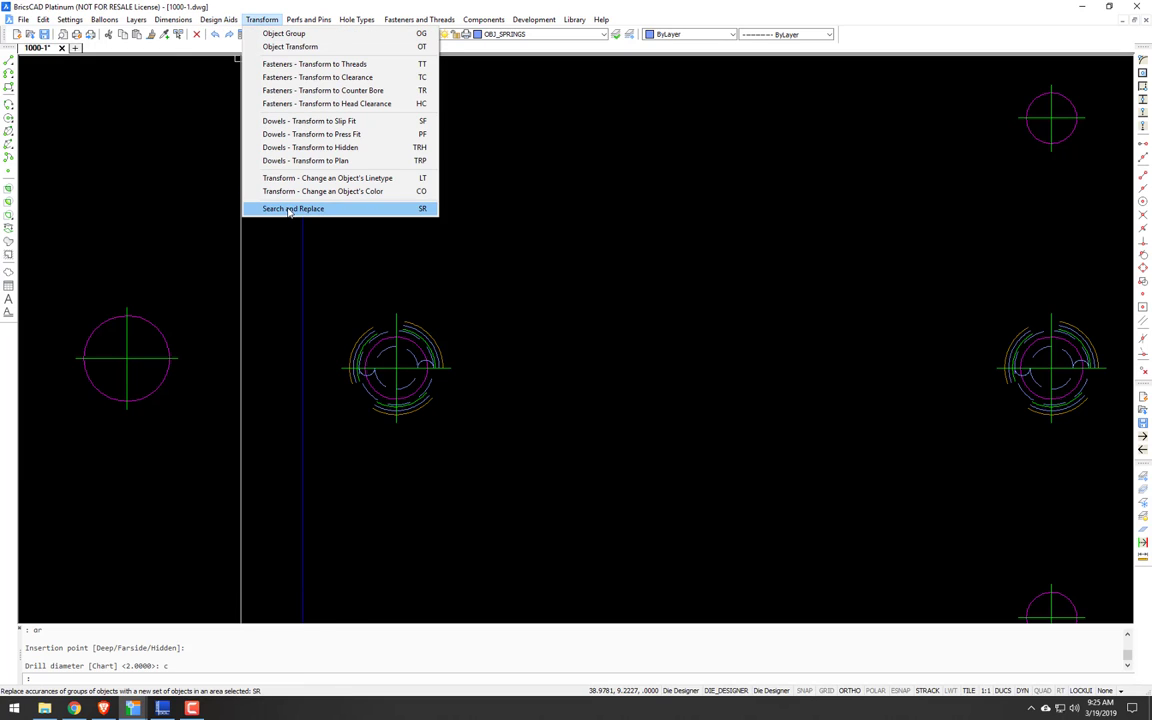
pyautogui.click(345, 210)
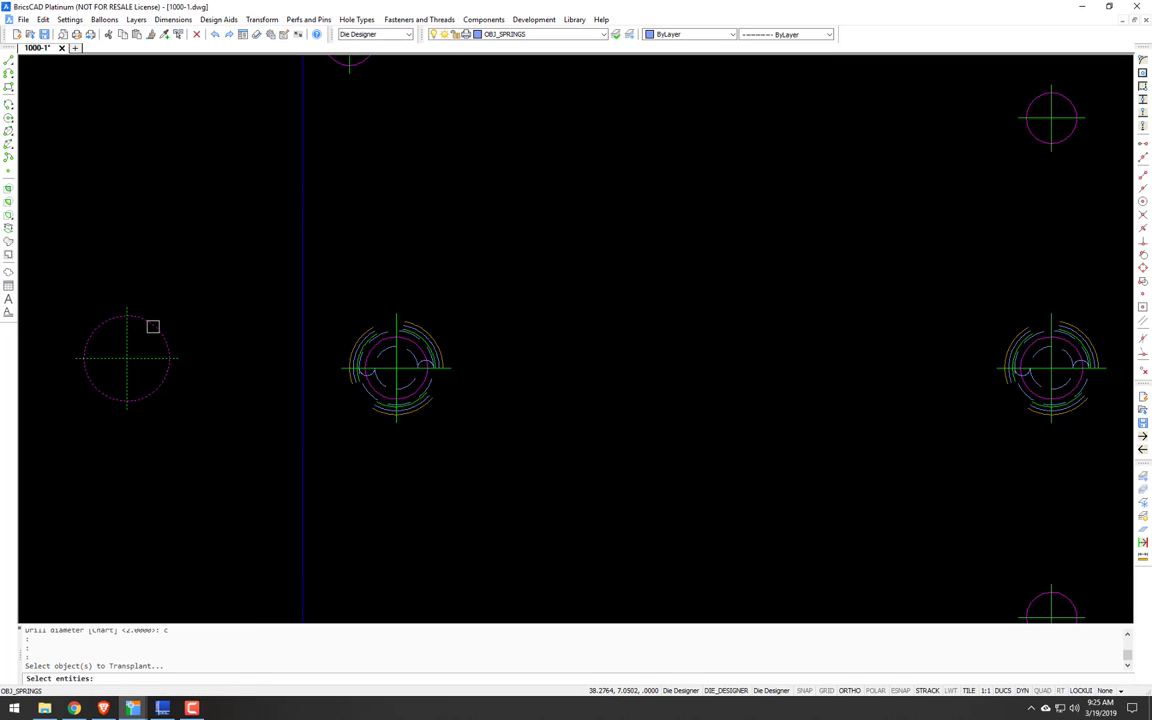
pyautogui.press('Return')
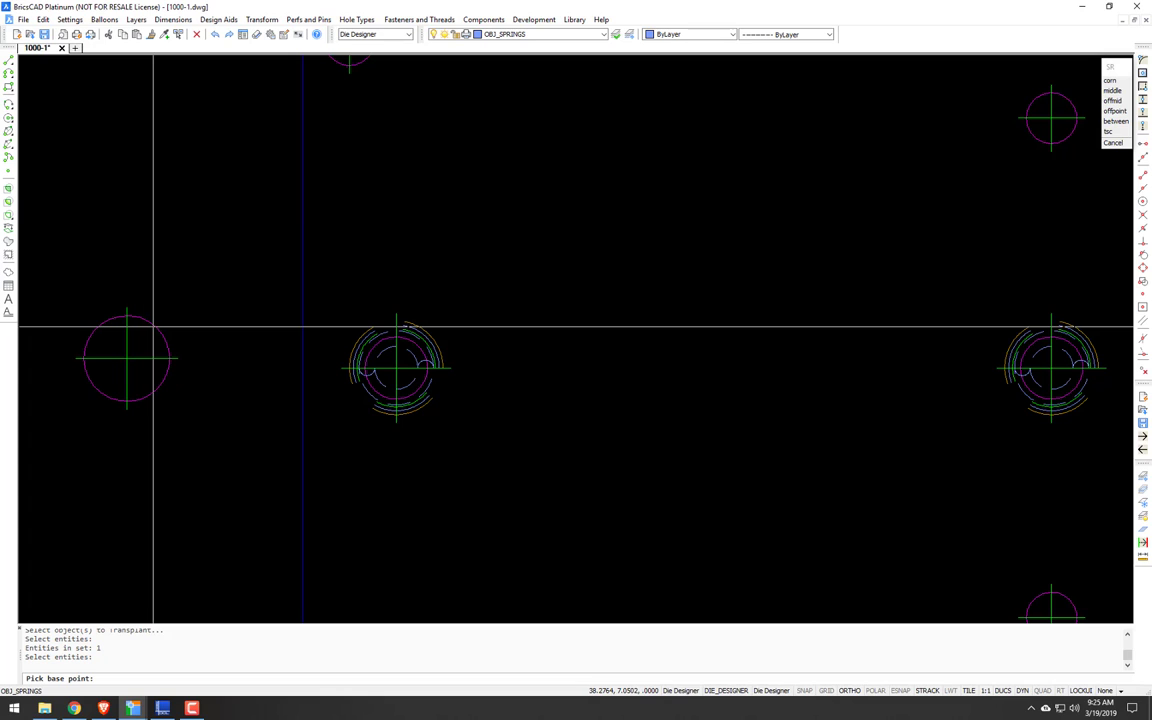
pyautogui.click(155, 326)
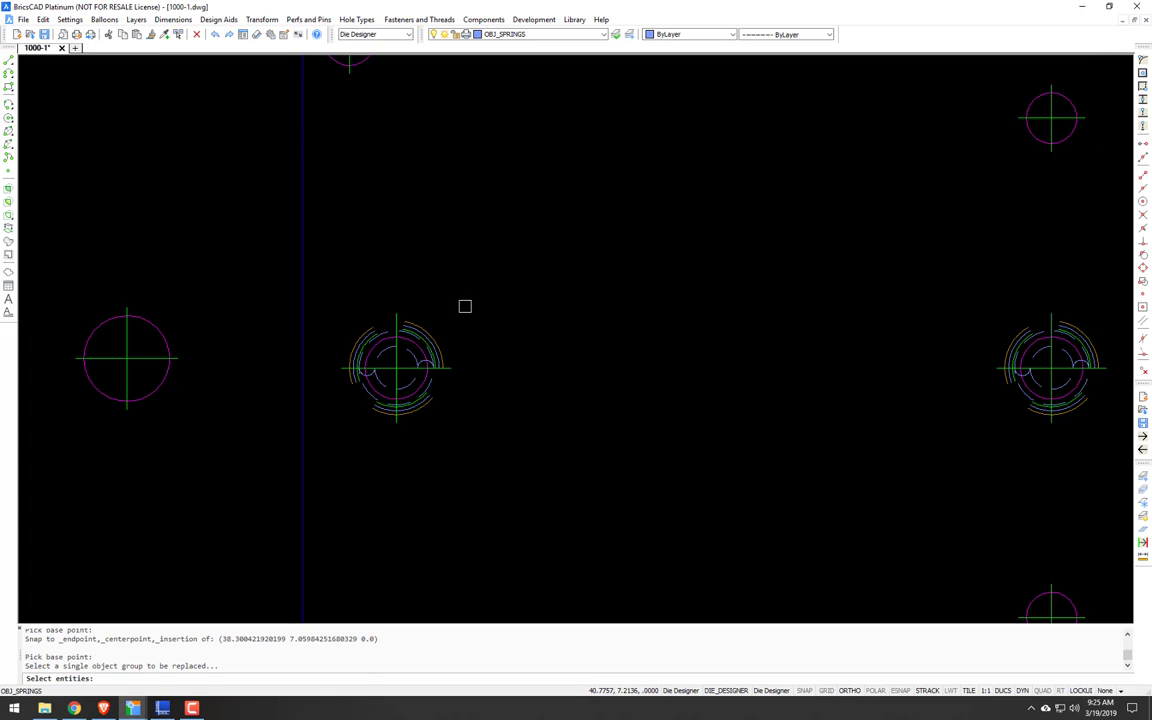
pyautogui.click(349, 443)
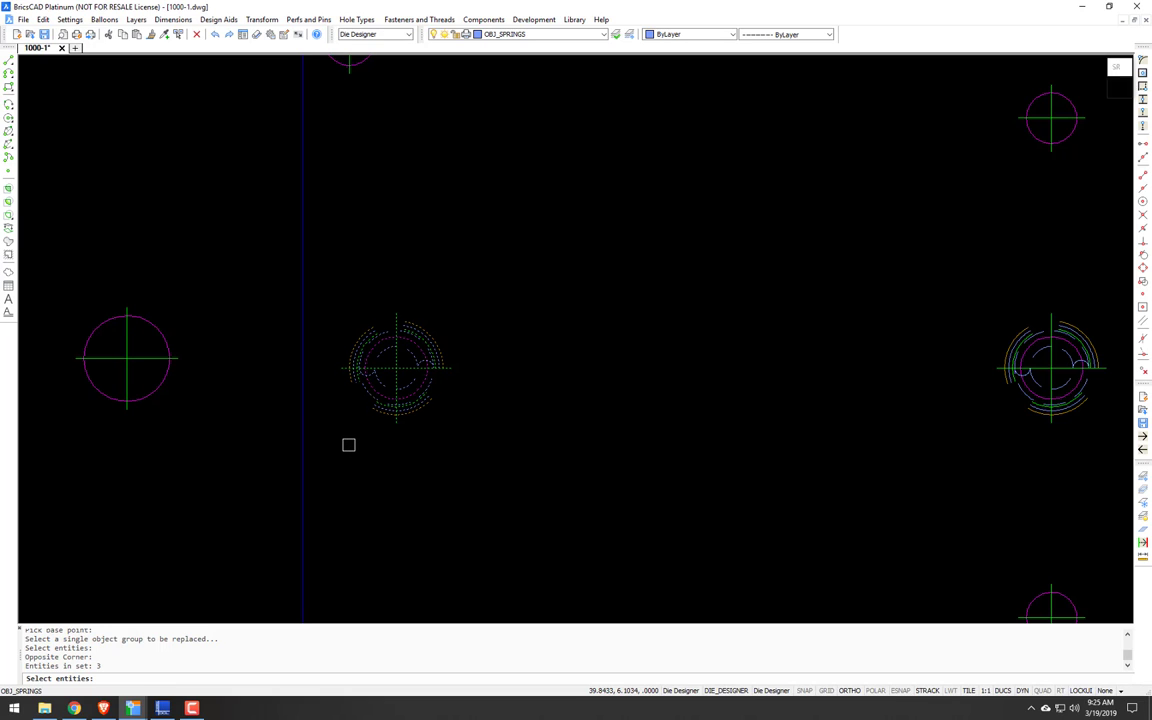
pyautogui.scroll(4, 415, 338)
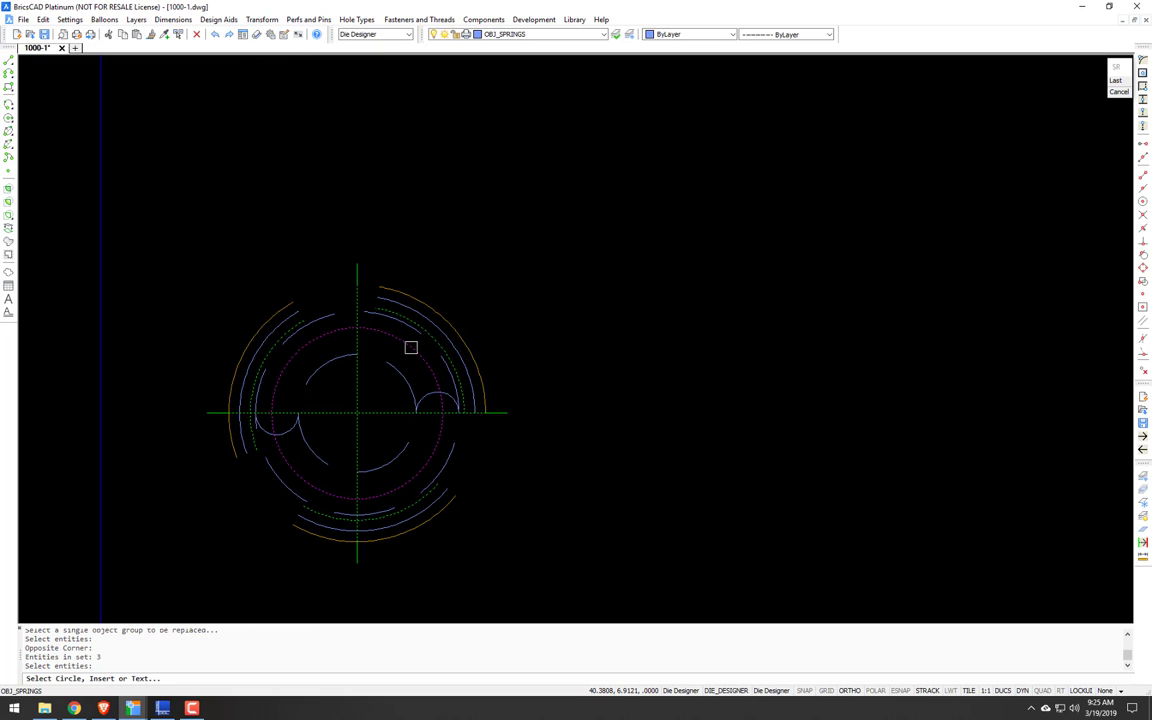
pyautogui.scroll(-7, 411, 347)
pyautogui.click(1052, 315)
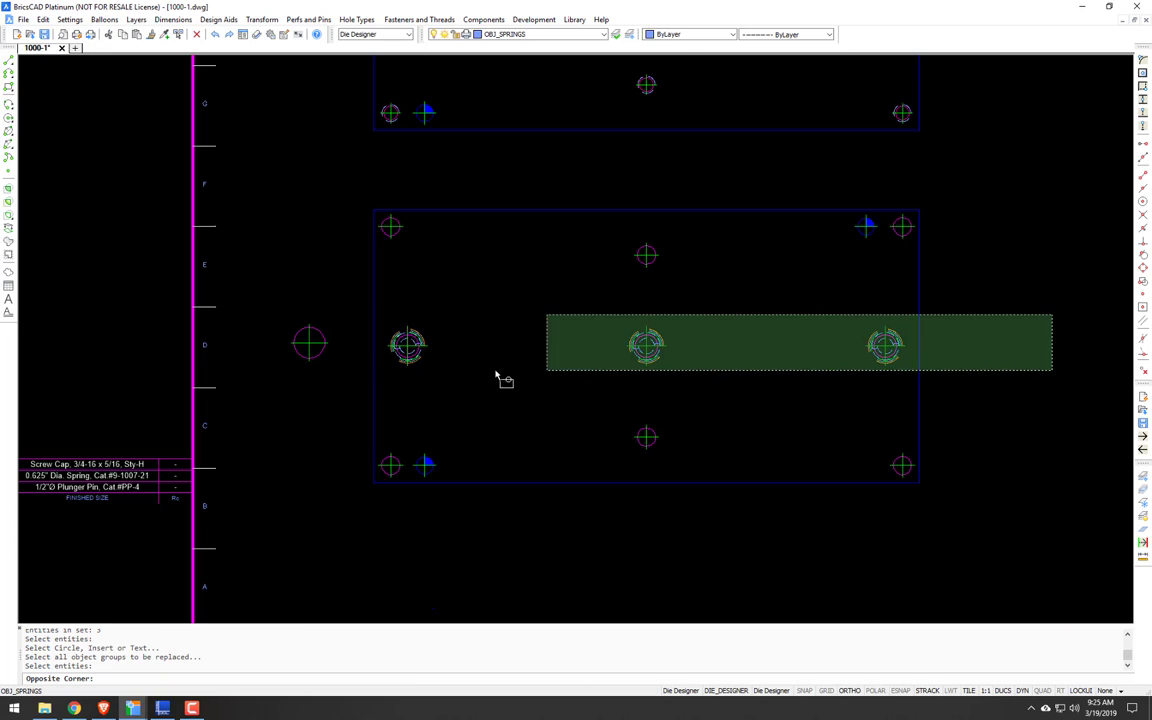
pyautogui.click(385, 370)
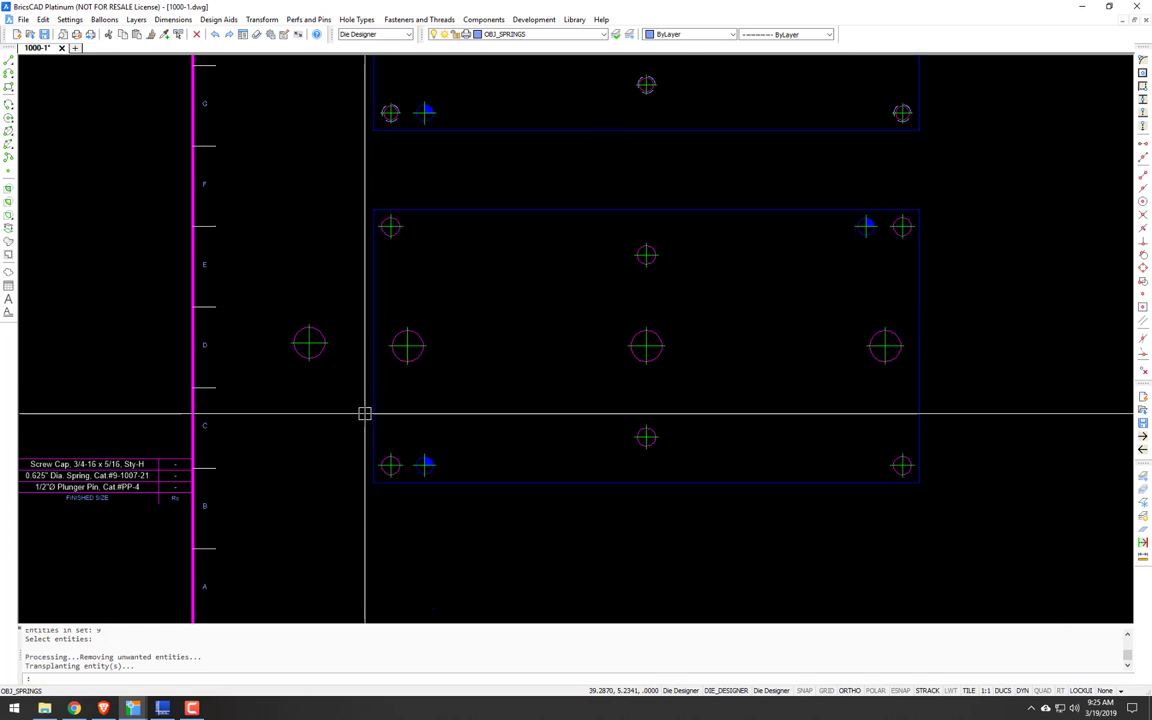
# Step: Erase the loose drilled hole beside the lower plate copy
pyautogui.write('e')
pyautogui.press('Return')
pyautogui.press('Return')
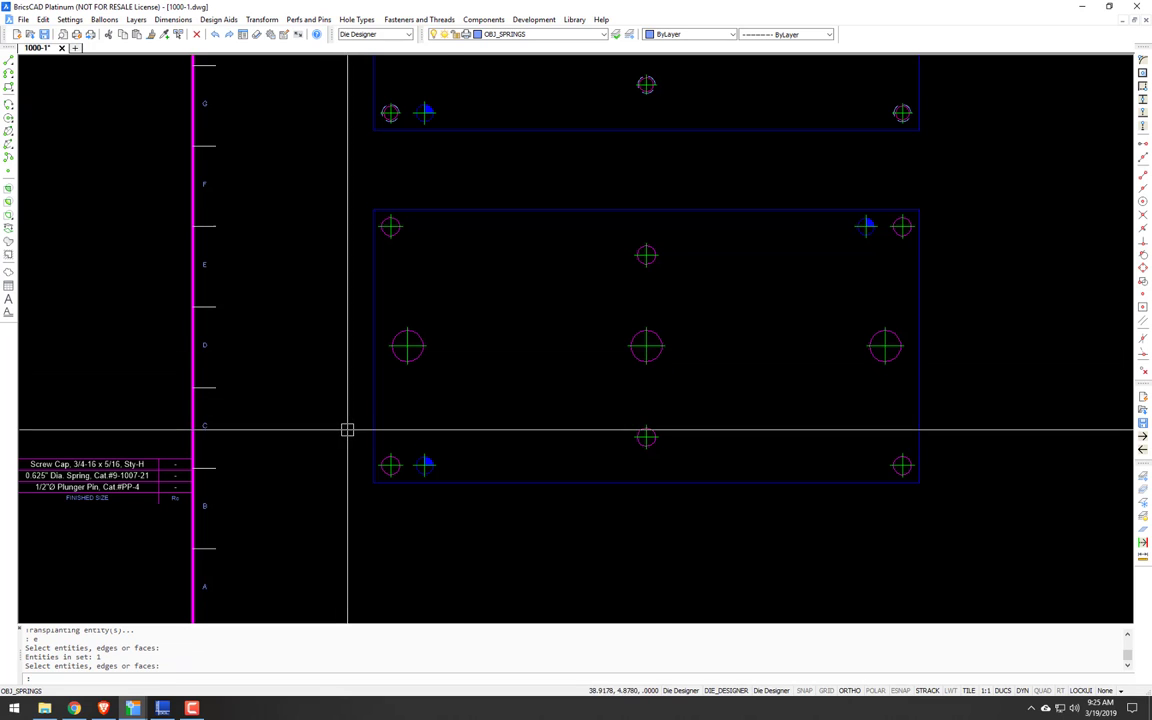
# Step: Add automatic datum dimensions to the edges and all holes of the upper plate copy, based at its upper-left corner
pyautogui.moveTo(649, 402)
pyautogui.mouseDown(button='middle')
pyautogui.moveTo(489, 450)
pyautogui.moveTo(525, 618)
pyautogui.mouseUp(button='middle')
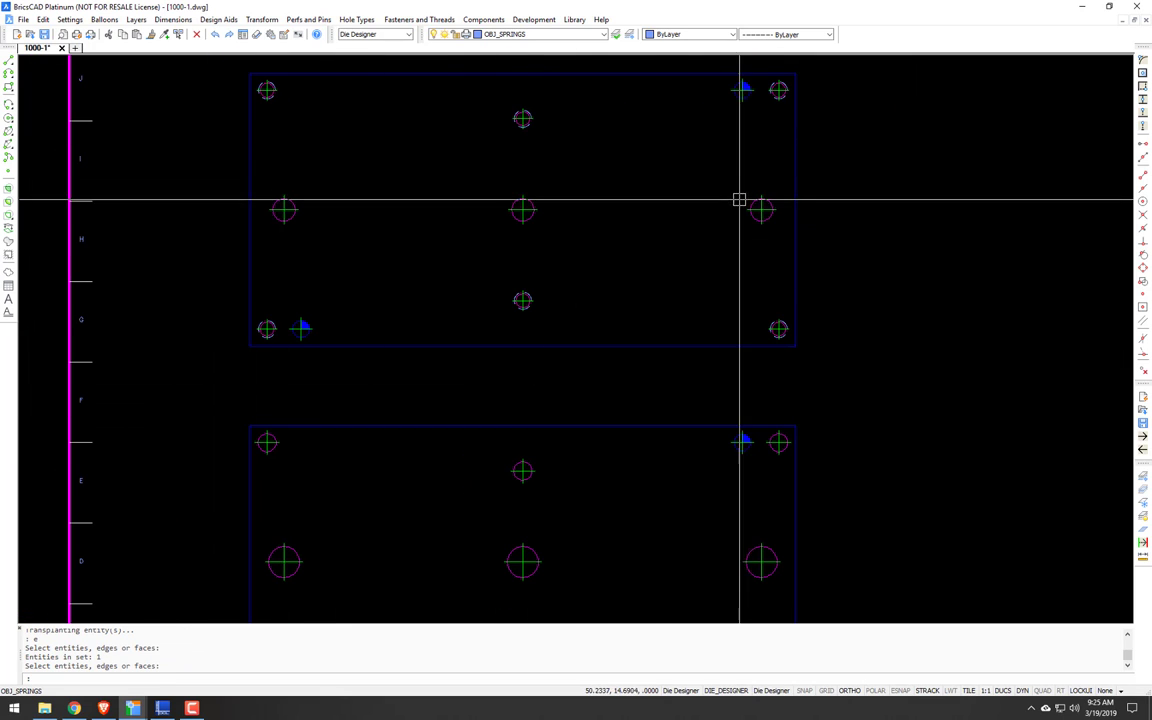
pyautogui.moveTo(639, 306); pyautogui.dragTo(615, 130, button='middle')
pyautogui.scroll(-2, 627, 275)
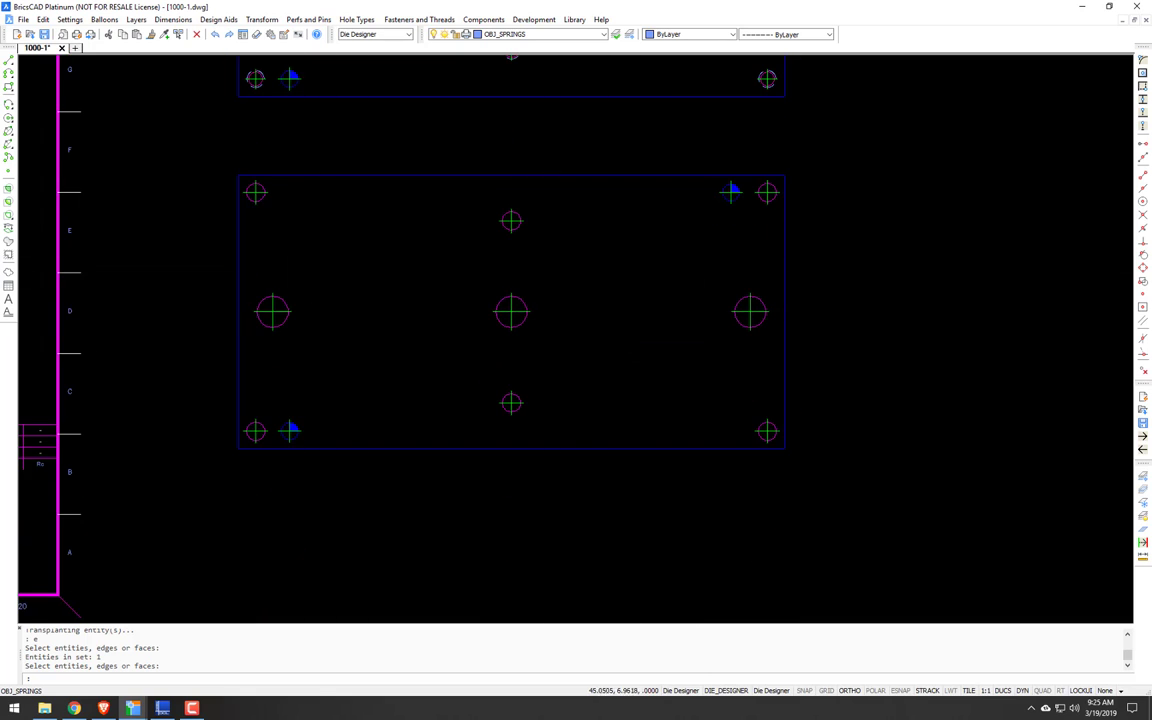
pyautogui.scroll(-2, 543, 301)
pyautogui.scroll(-2, 560, 320)
pyautogui.moveTo(560, 320); pyautogui.dragTo(579, 357, button='middle')
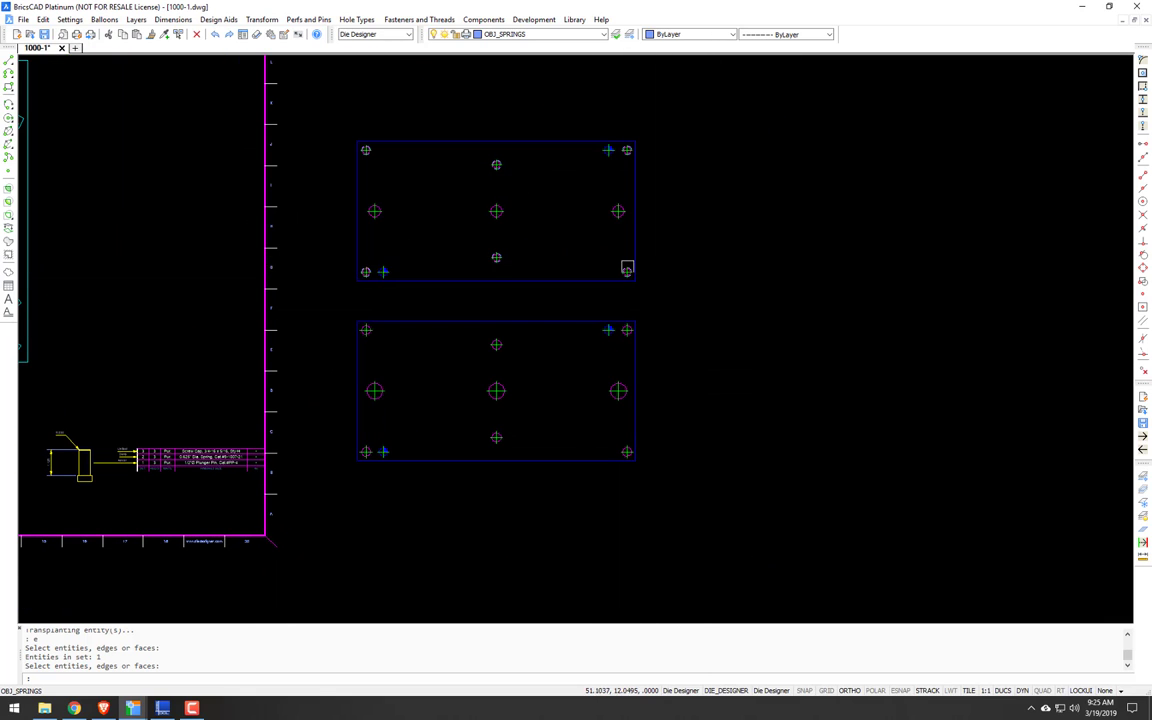
pyautogui.scroll(3, 386, 134)
pyautogui.write('dt')
pyautogui.press('Return')
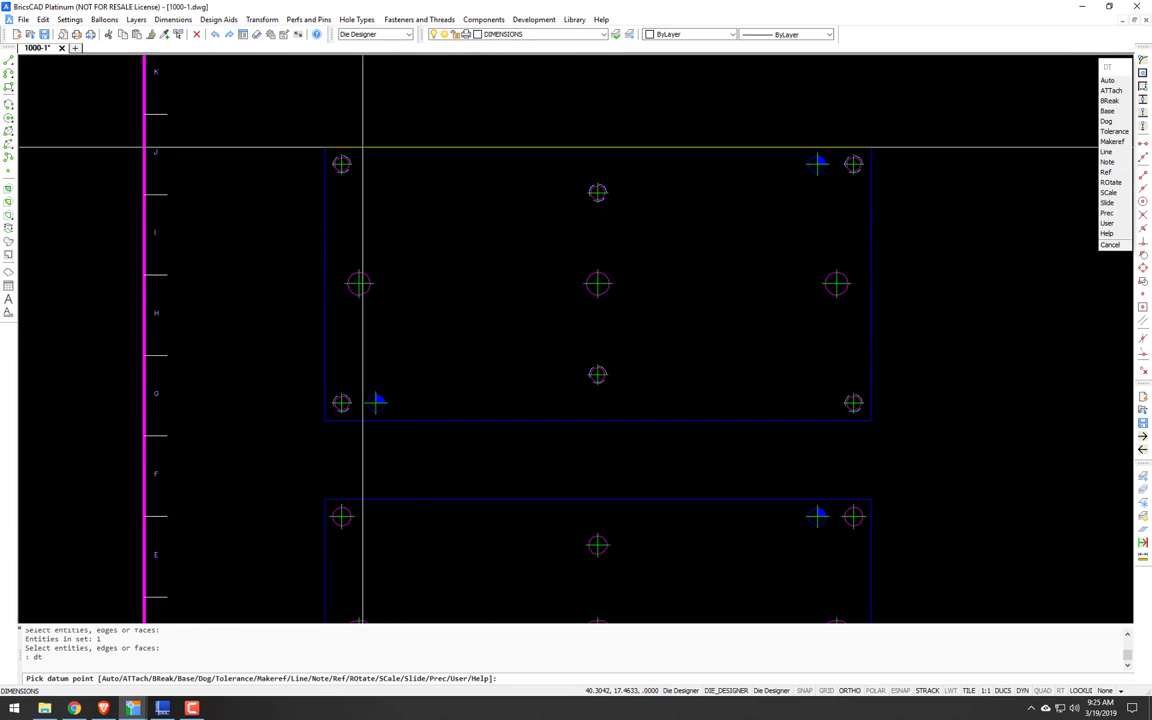
pyautogui.click(360, 148)
pyautogui.write('a')
pyautogui.press('Return')
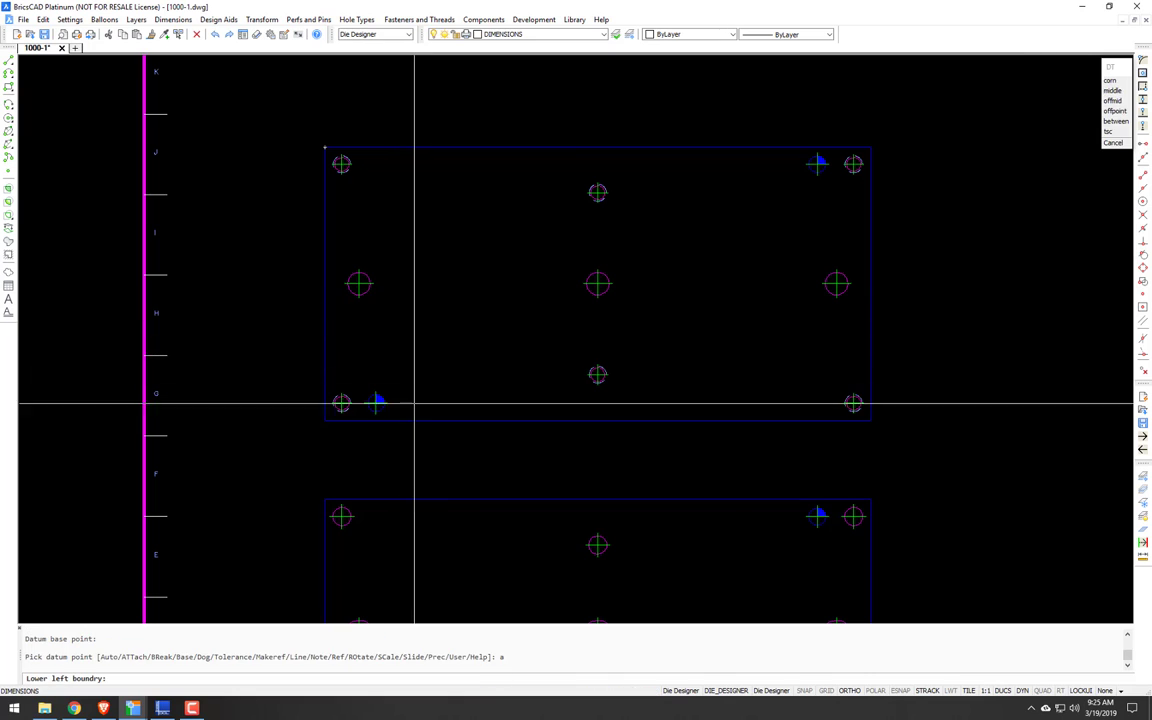
pyautogui.click(417, 419)
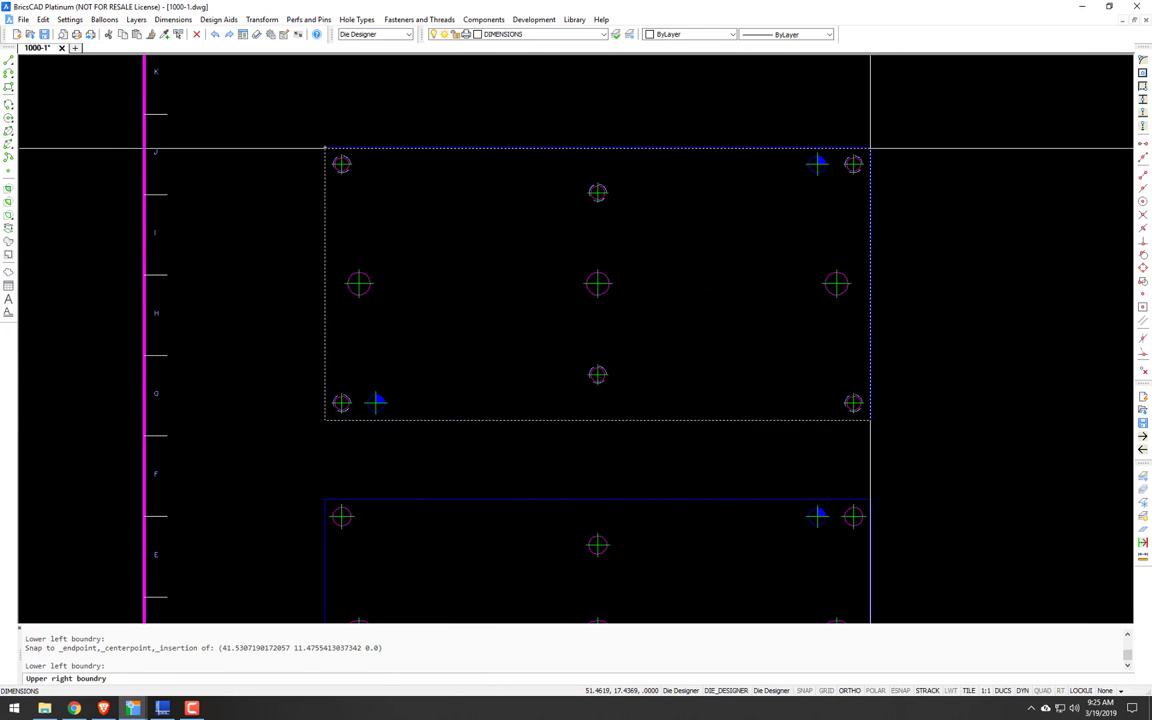
pyautogui.click(898, 130)
pyautogui.click(305, 447)
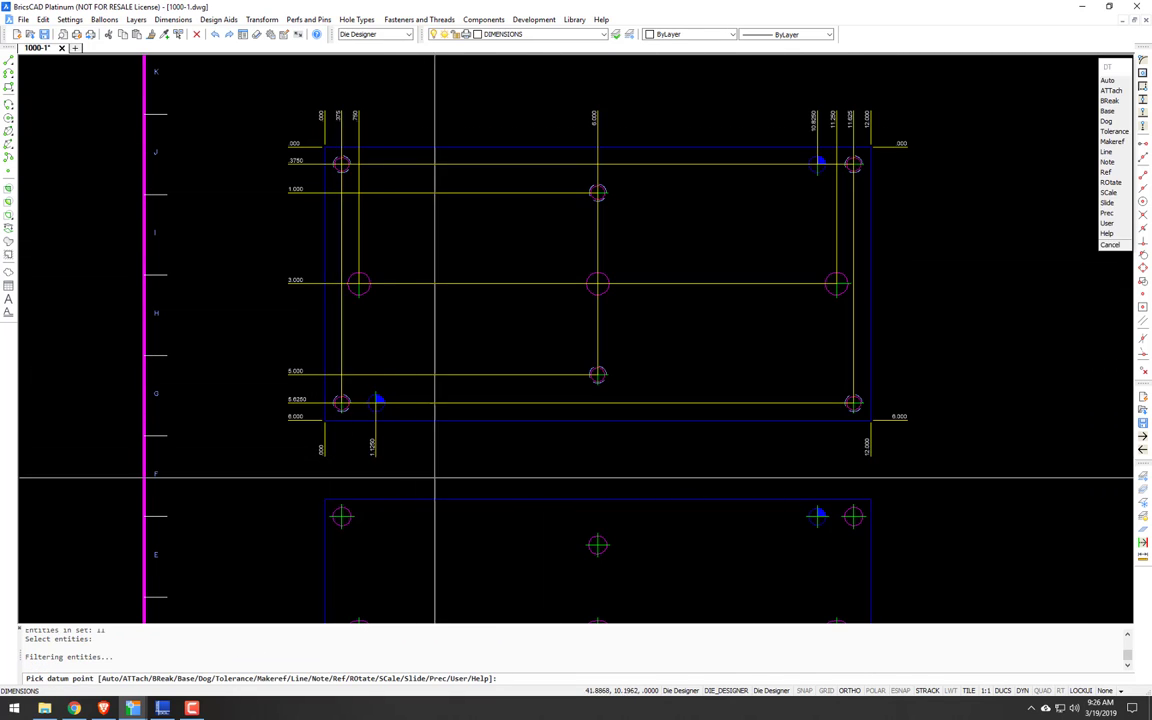
# Step: Move the whole lower plate copy straight down, farther away from the dimensioned upper copy
pyautogui.moveTo(445, 478)
pyautogui.mouseDown(button='middle')
pyautogui.moveTo(455, 316)
pyautogui.moveTo(406, 427)
pyautogui.moveTo(409, 481)
pyautogui.moveTo(438, 282)
pyautogui.mouseUp(button='middle')
pyautogui.scroll(-3, 438, 282)
pyautogui.press('Escape')
pyautogui.press('Escape')
pyautogui.write('2')
pyautogui.press('Return')
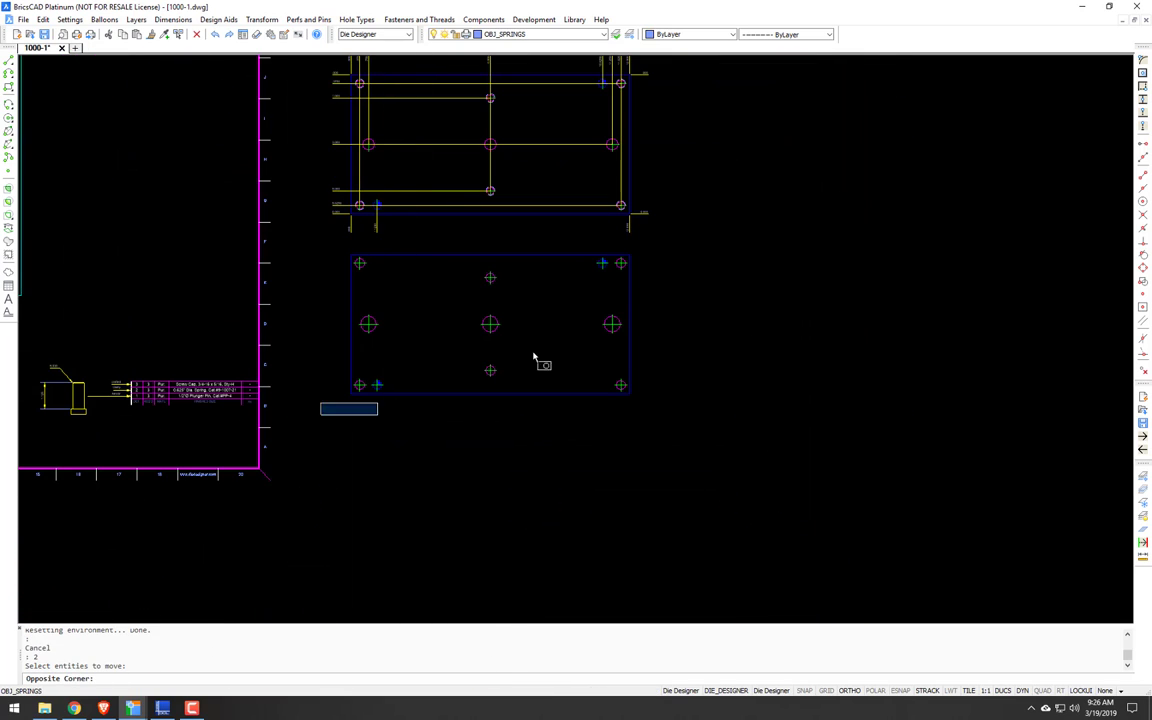
pyautogui.click(320, 414)
pyautogui.click(676, 240)
pyautogui.press('Return')
pyautogui.click(676, 246)
pyautogui.click(676, 303)
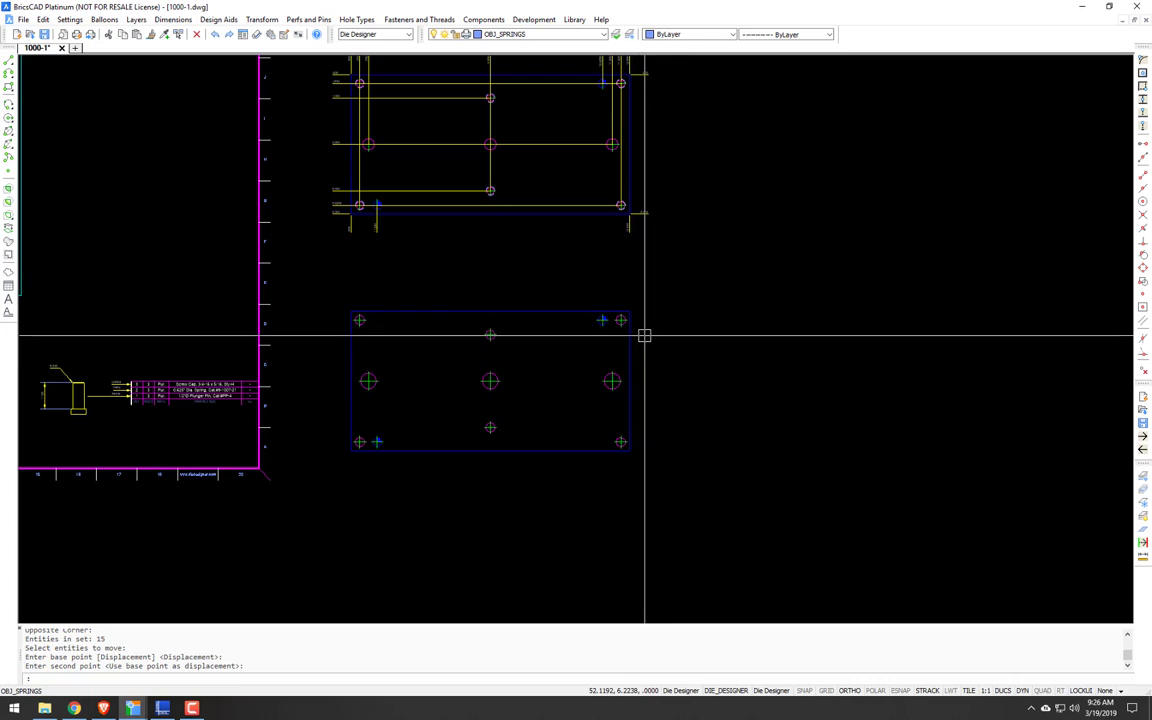
# Step: Rebase the datum to the lower plate copy's upper-left corner and add automatic datum dimensions to its edges and holes
pyautogui.write('dt')
pyautogui.press('Return')
pyautogui.write('b')
pyautogui.press('Return')
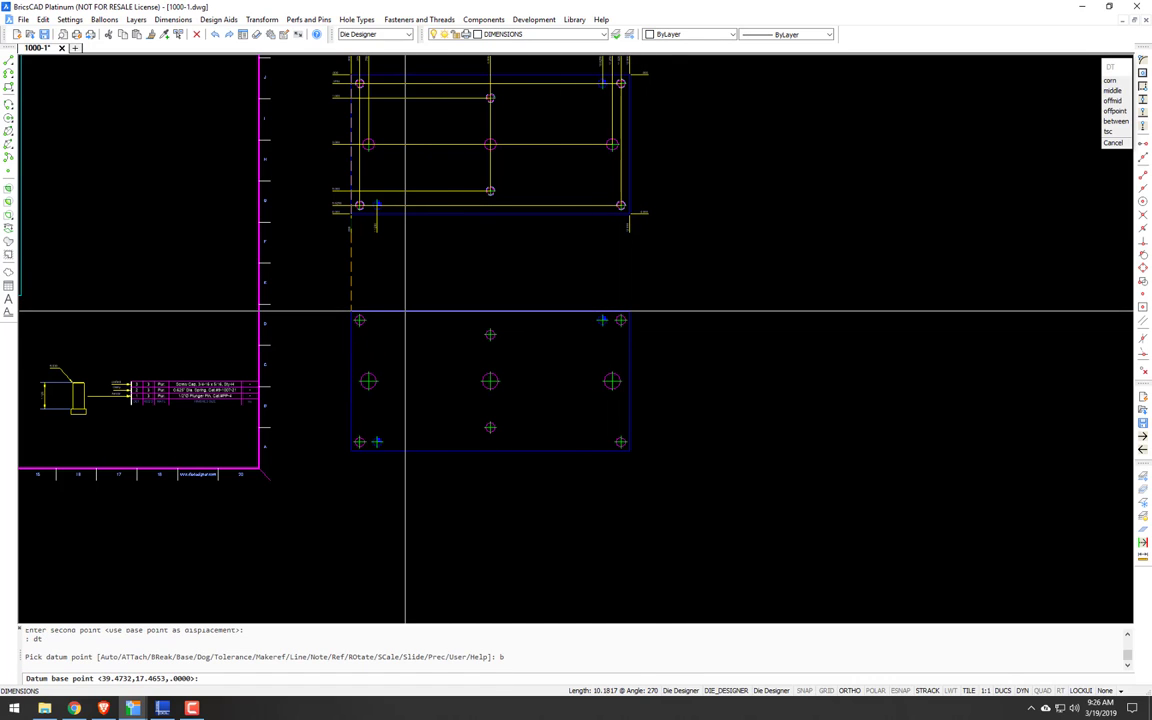
pyautogui.press('Return')
pyautogui.write('a')
pyautogui.press('Return')
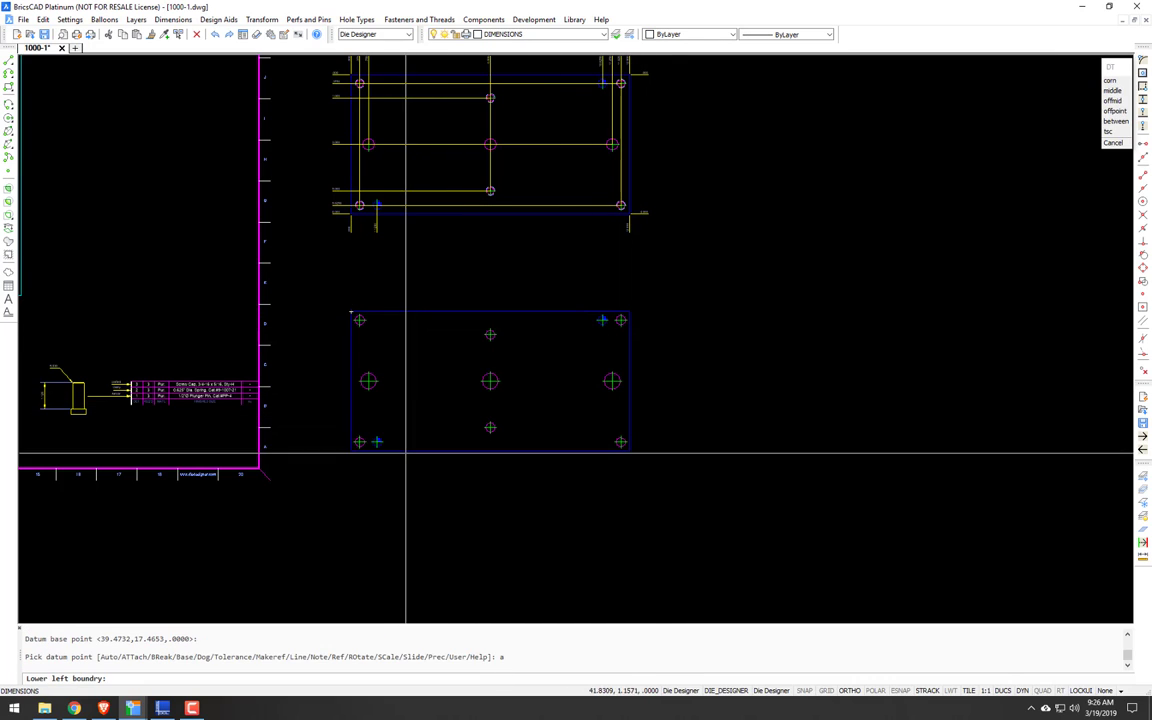
pyautogui.click(351, 450)
pyautogui.click(629, 313)
pyautogui.click(648, 299)
pyautogui.click(322, 460)
pyautogui.press('Return')
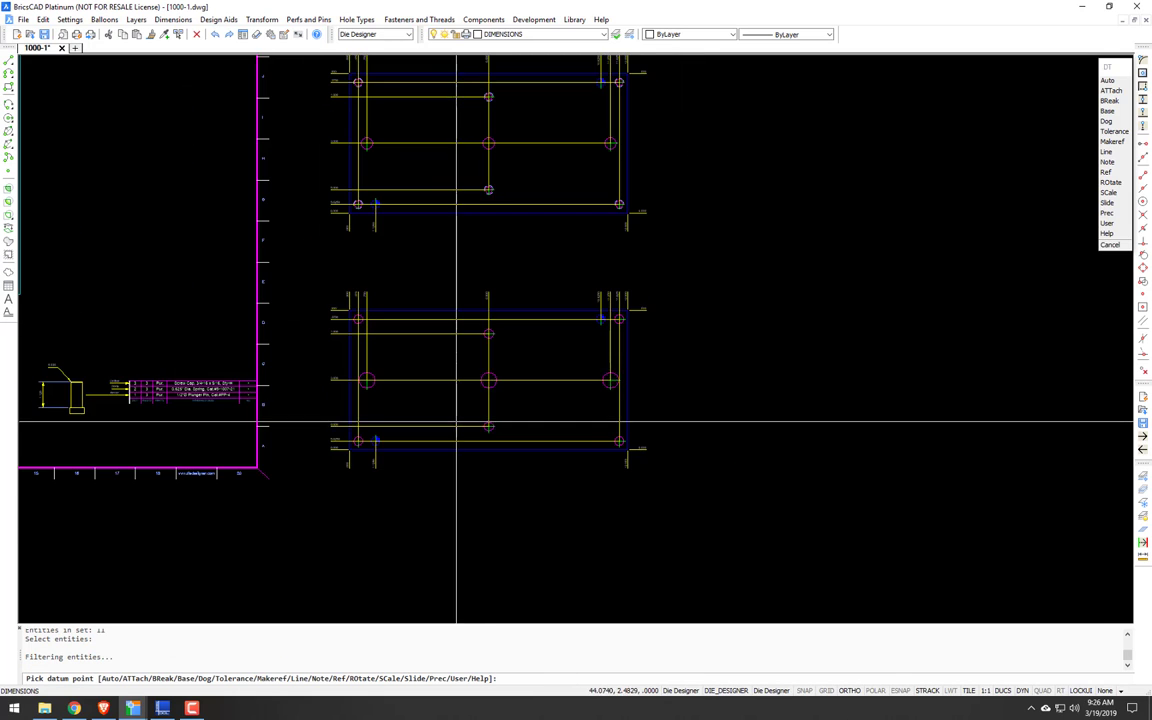
# Step: Create a hole table for the selected holes of both plate copies and place the hole data beside the upper copy
pyautogui.moveTo(610, 243); pyautogui.dragTo(582, 296, button='middle')
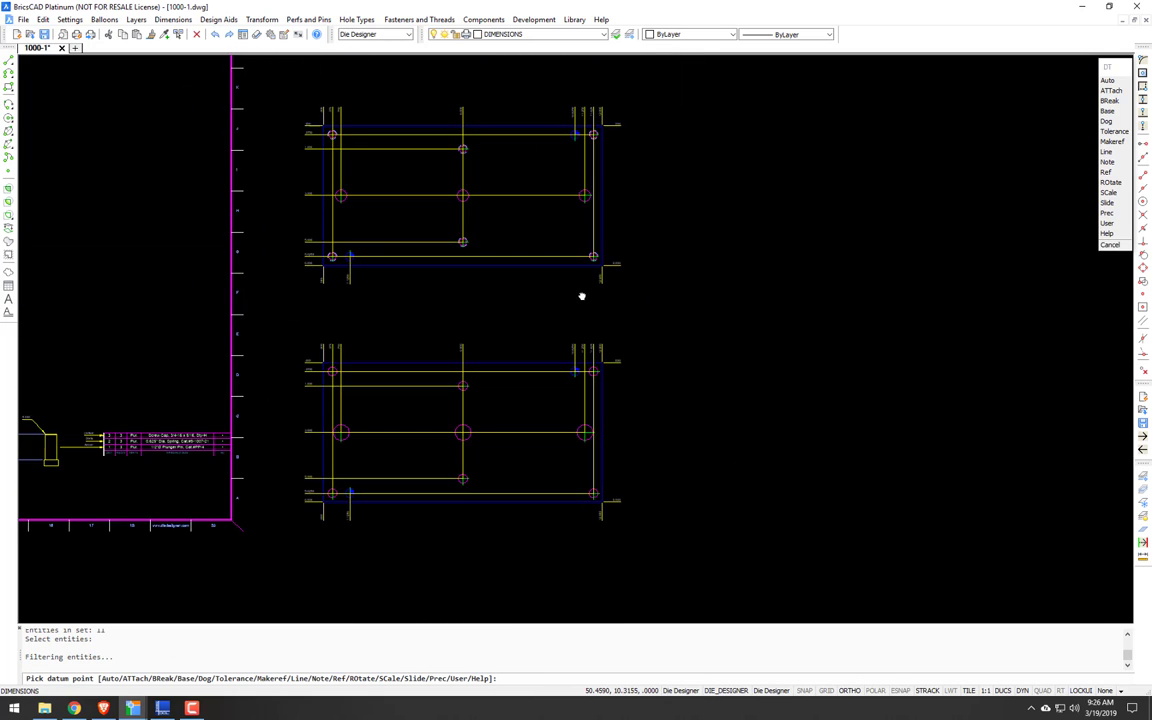
pyautogui.click(172, 19)
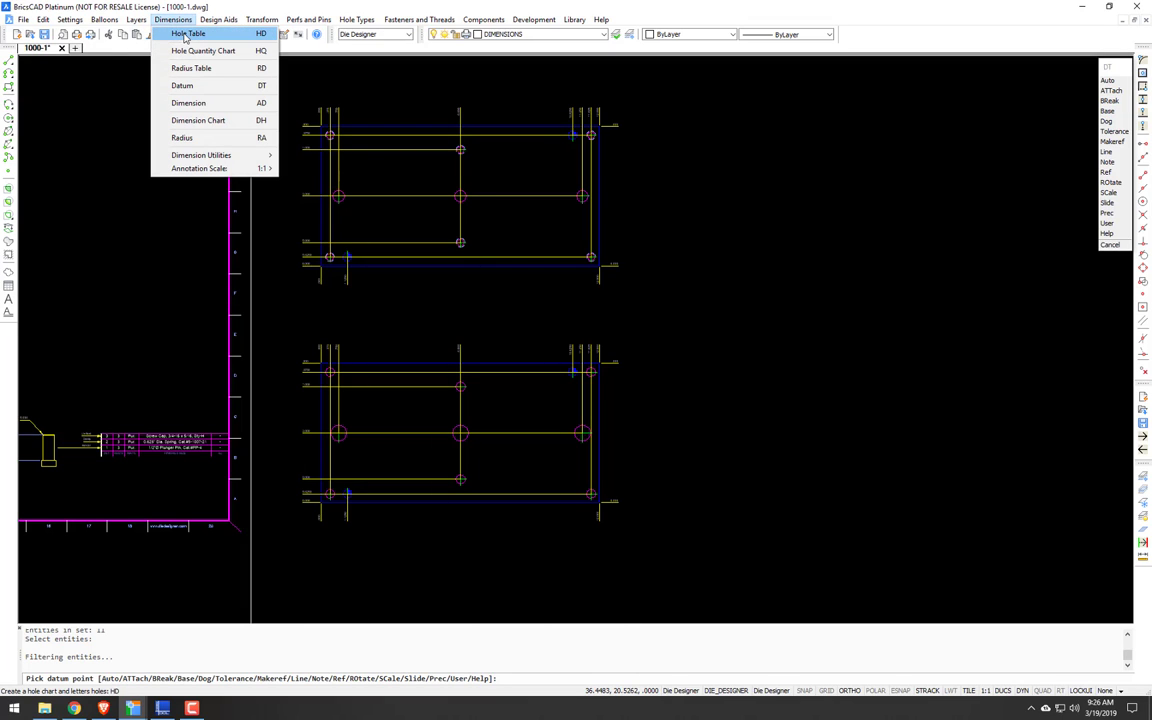
pyautogui.click(187, 34)
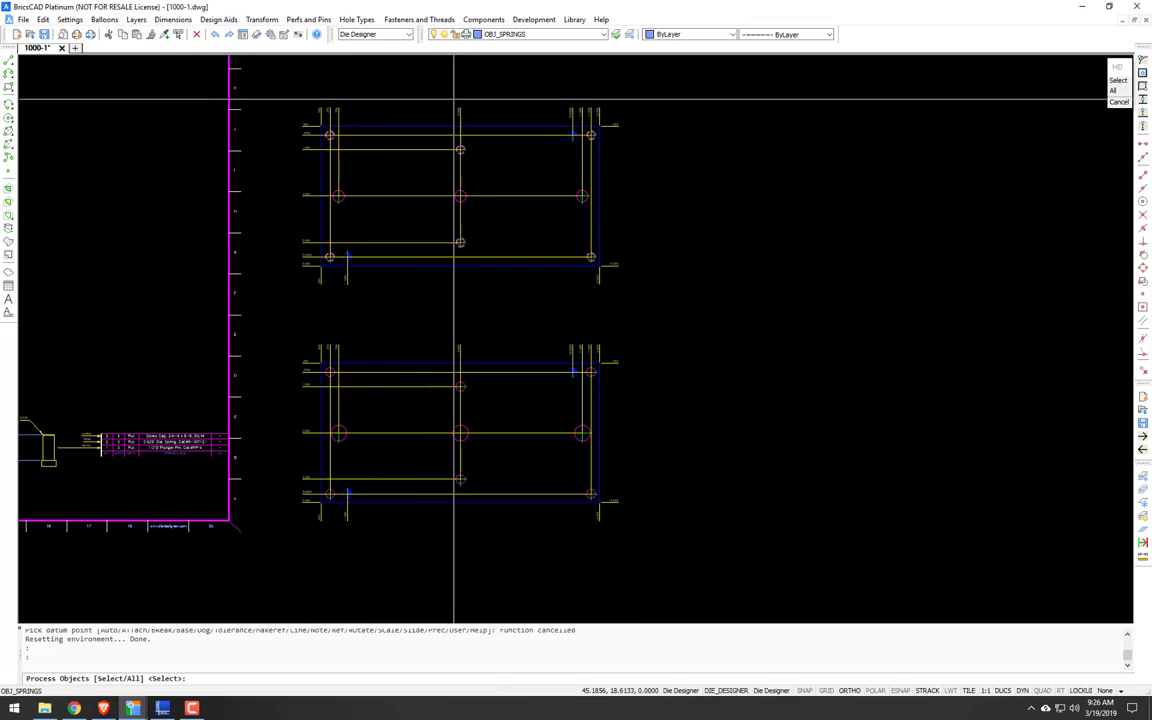
pyautogui.write('s')
pyautogui.press('Return')
pyautogui.click(669, 100)
pyautogui.click(295, 527)
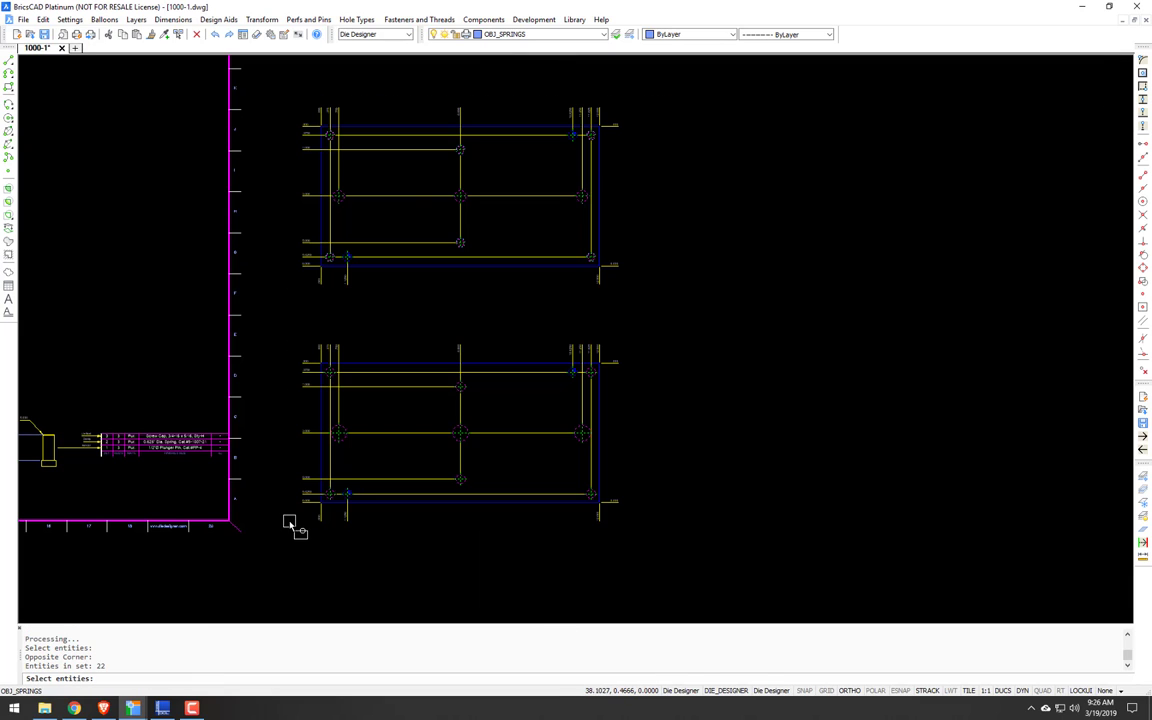
pyautogui.press('Return')
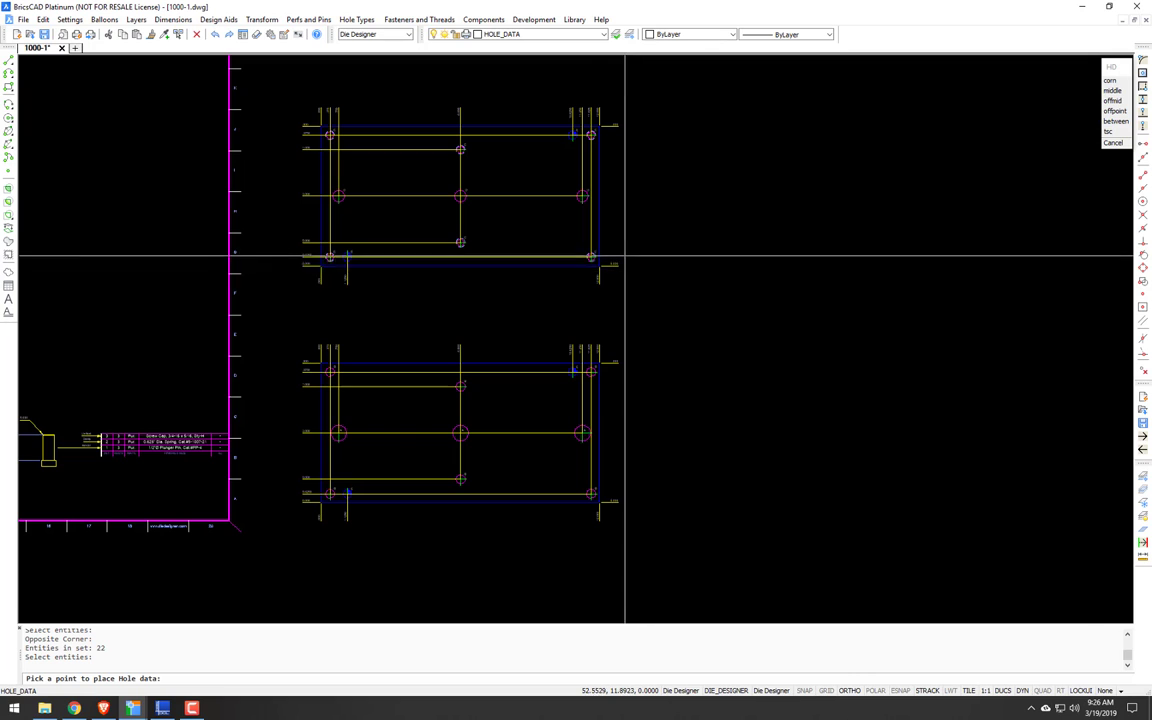
pyautogui.scroll(5, 639, 272)
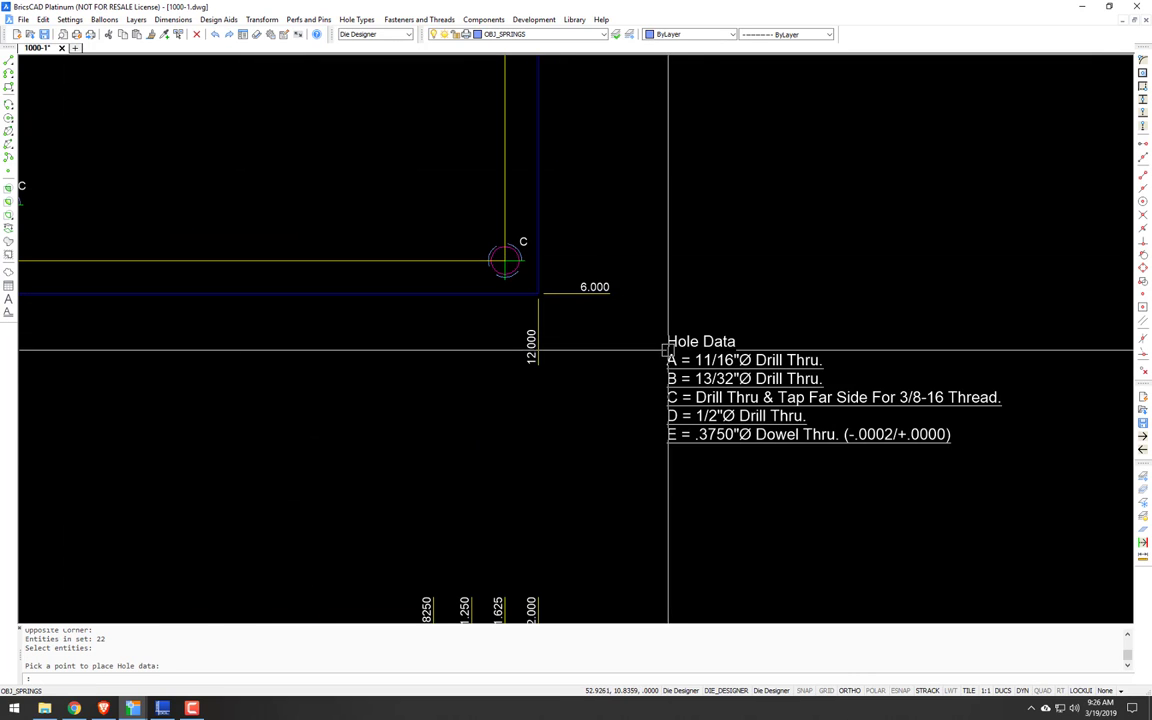
pyautogui.click(663, 422)
# Step: Examine the hole data notes and the lettered, dimensioned holes of both plate copies next to the assembly views
pyautogui.scroll(-3, 548, 275)
pyautogui.scroll(3, 479, 204)
pyautogui.scroll(-4, 519, 162)
pyautogui.scroll(4, 680, 251)
pyautogui.scroll(-4, 680, 251)
pyautogui.scroll(4, 710, 300)
pyautogui.scroll(-3, 722, 328)
pyautogui.scroll(-3, 722, 328)
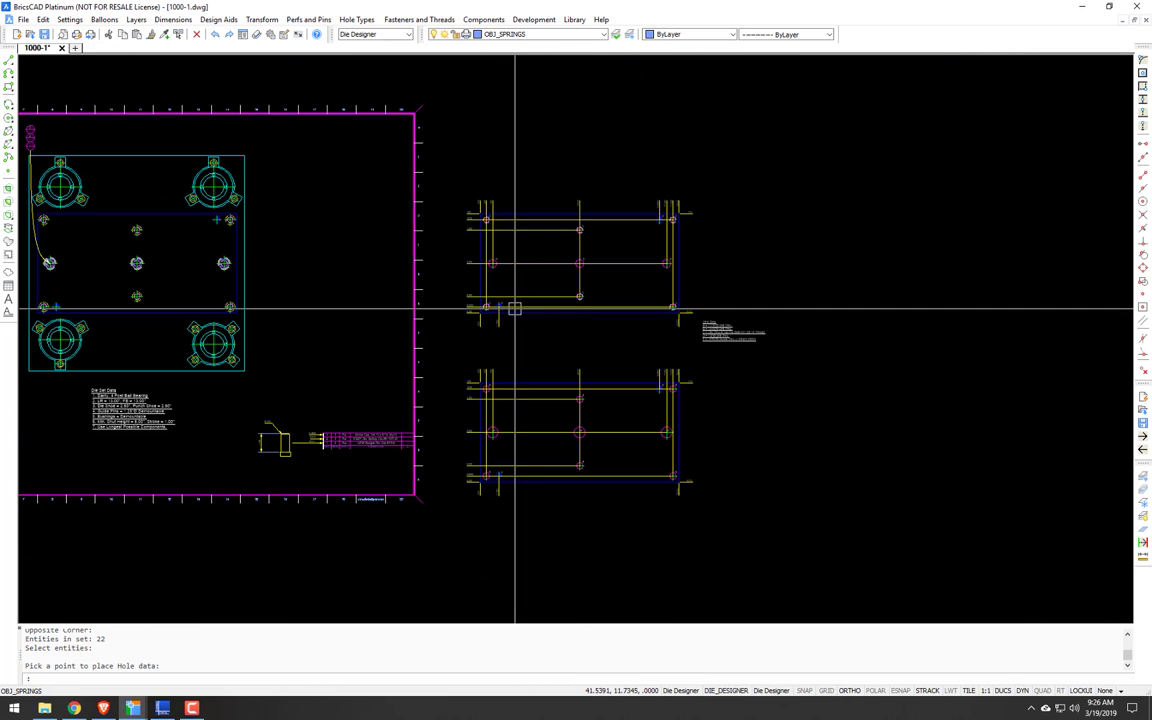
pyautogui.scroll(2, 288, 329)
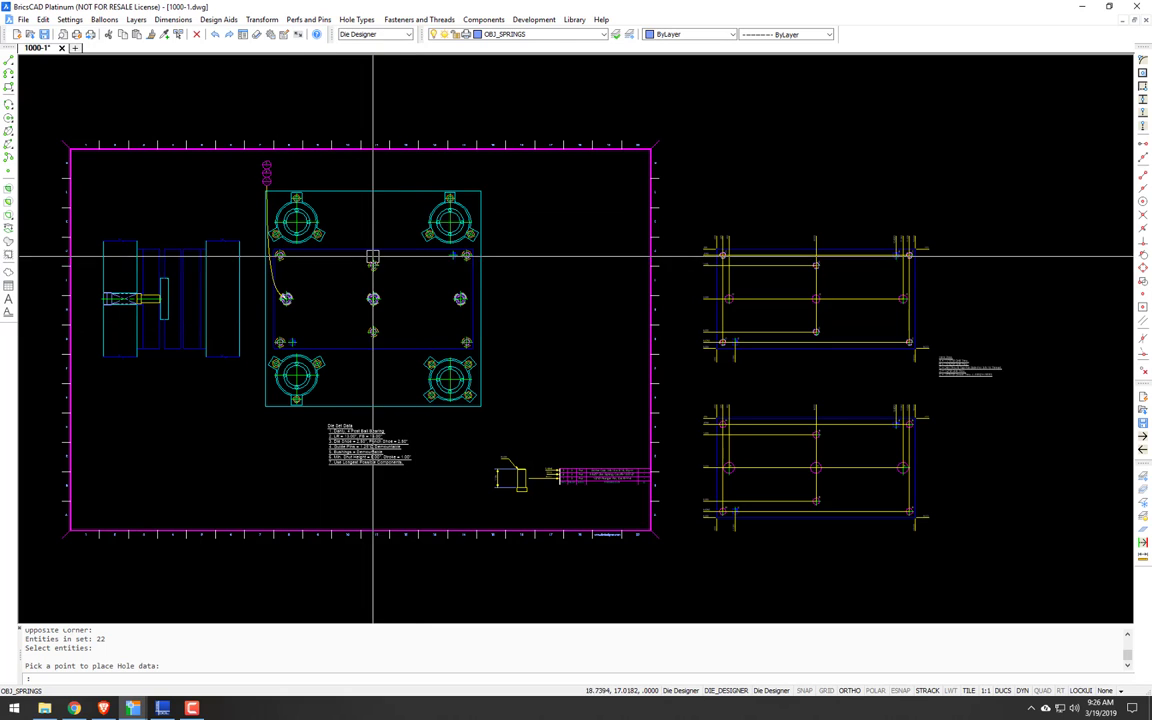
# Step: Review the catalog data for the 1/8 pin diameter in the Amcor Plunger Pins dialog and close it without inserting a pin
pyautogui.write('cx')
pyautogui.press('Return')
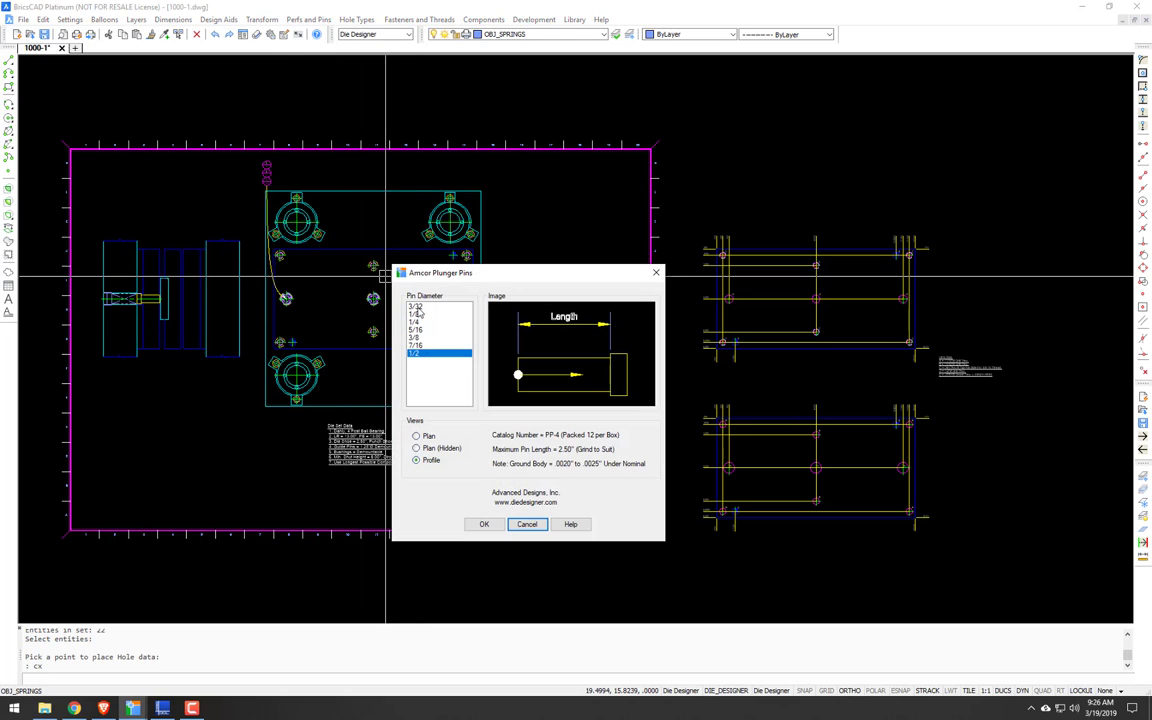
pyautogui.click(417, 307)
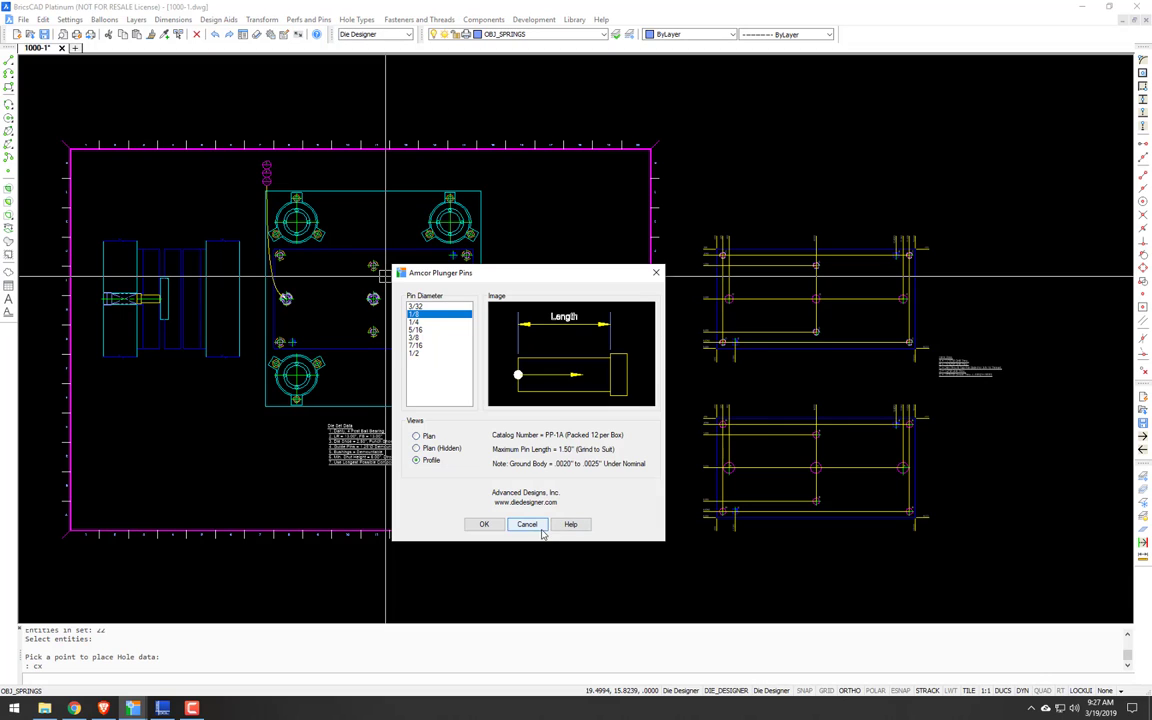
pyautogui.click(656, 275)
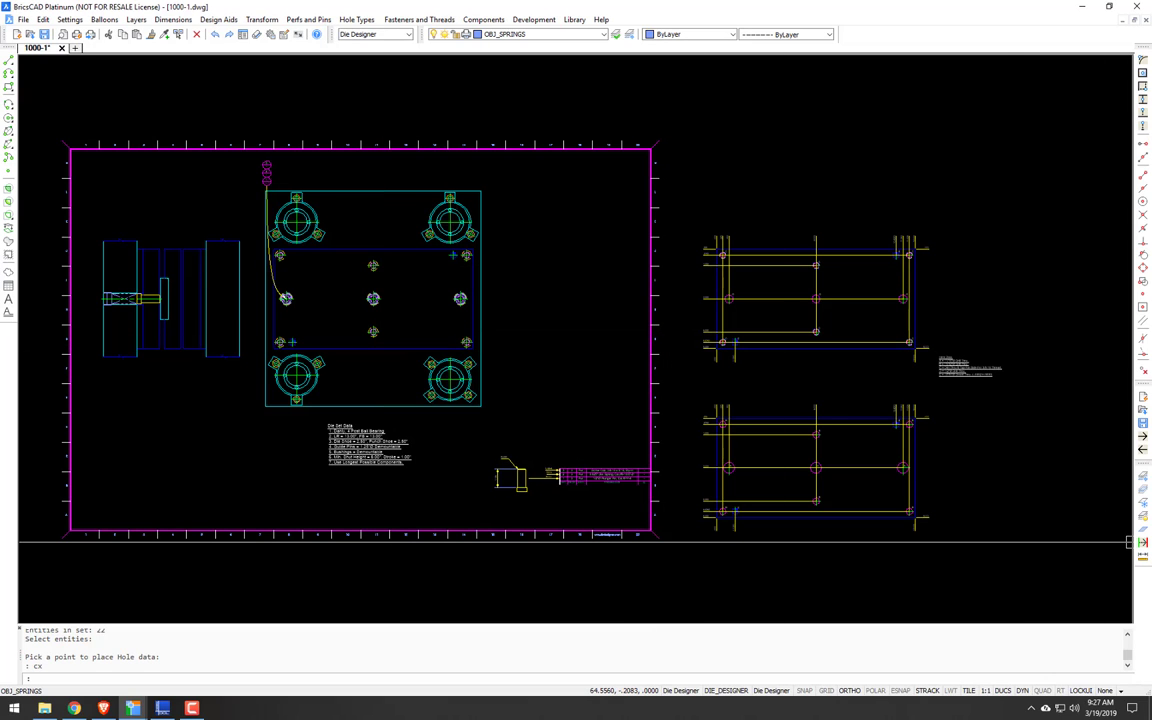